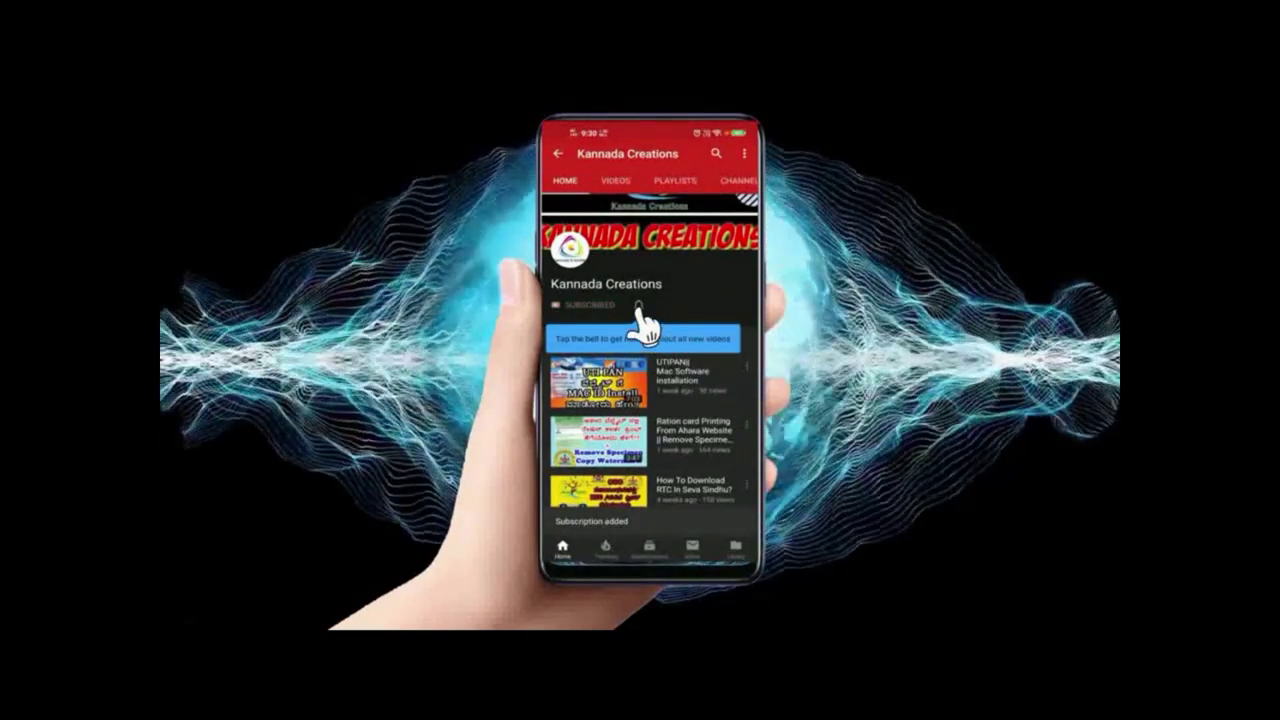
# In Chrome, search Google for 'aadhar card'
pyautogui.click(639, 305)
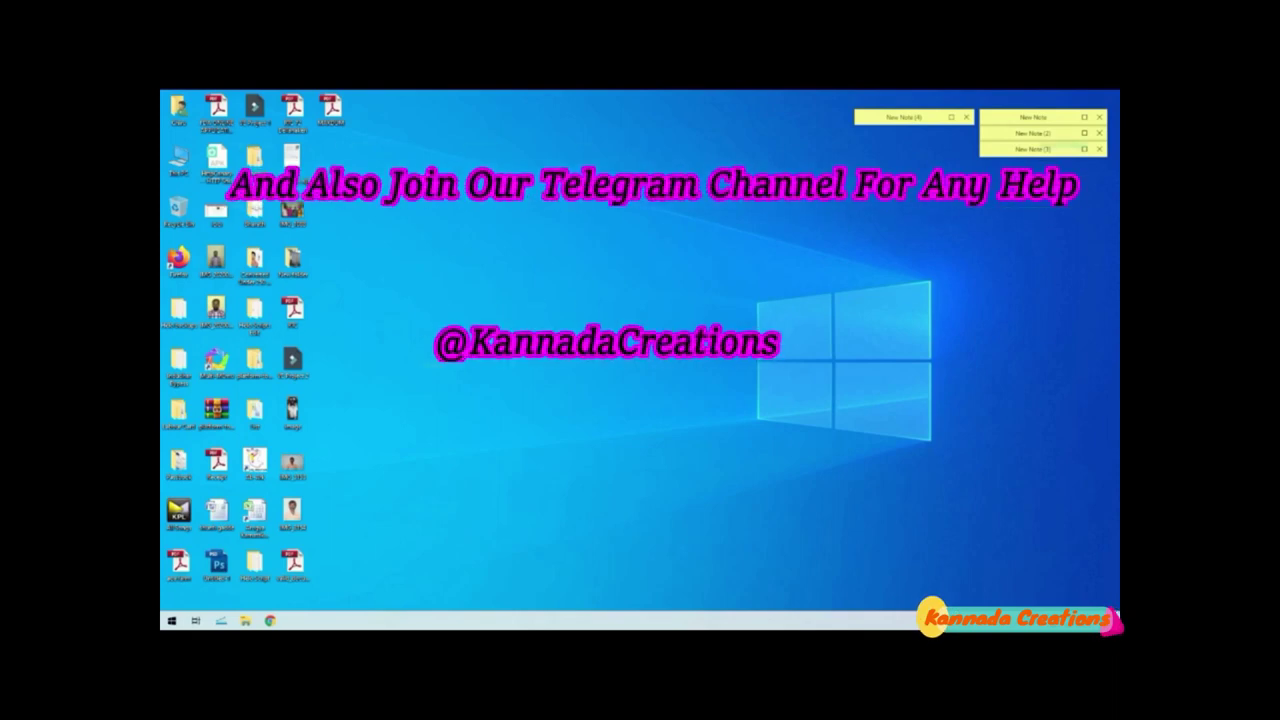
pyautogui.click(270, 621)
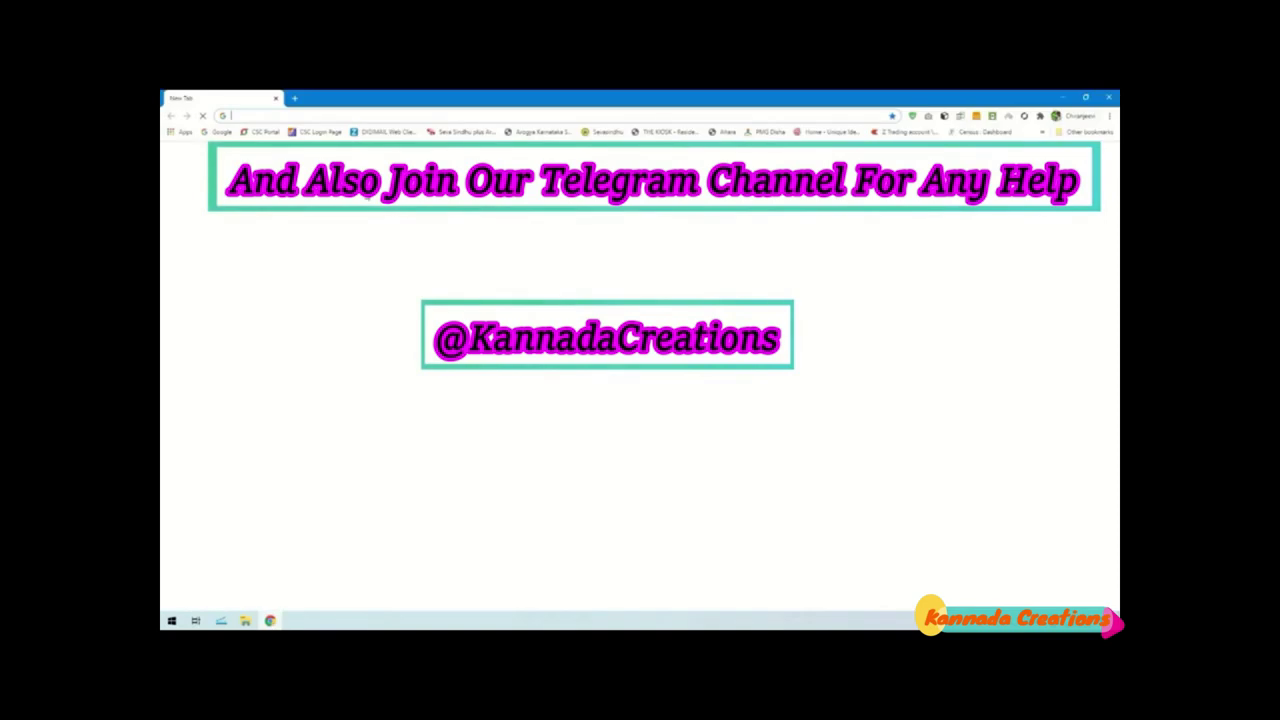
pyautogui.click(357, 116)
pyautogui.write('a')
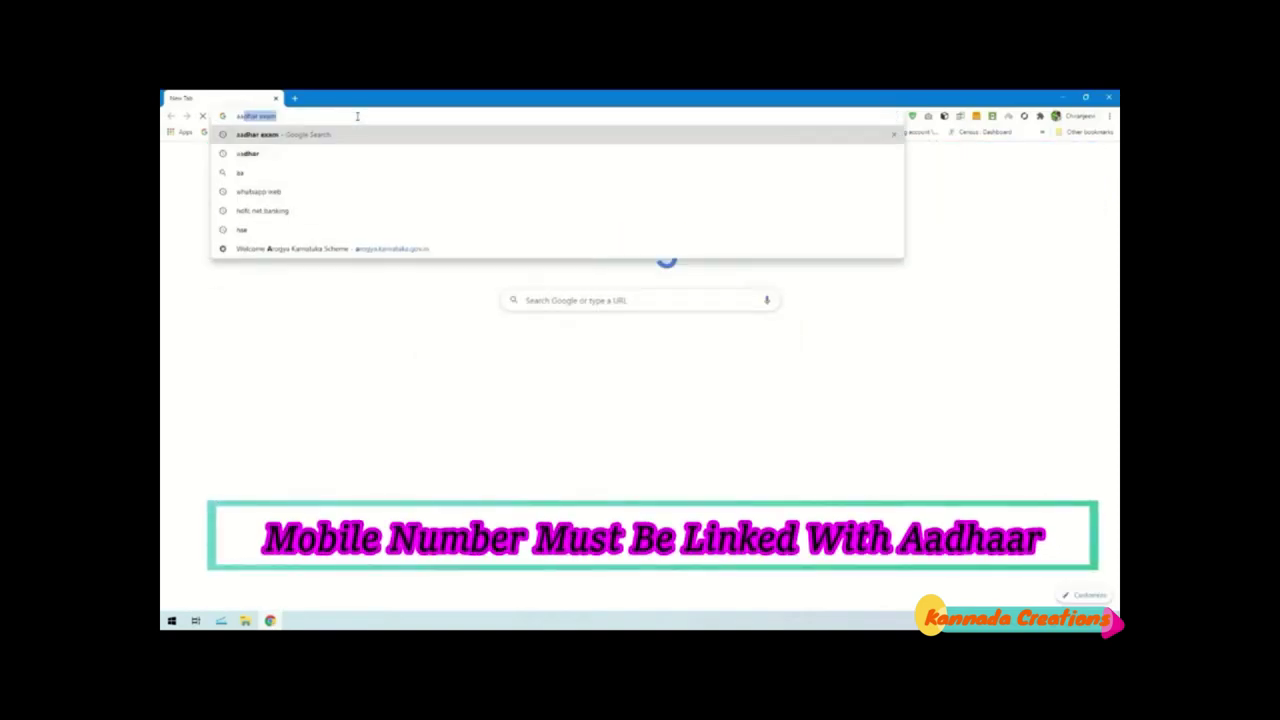
pyautogui.write('adhar card')
pyautogui.press('Return')
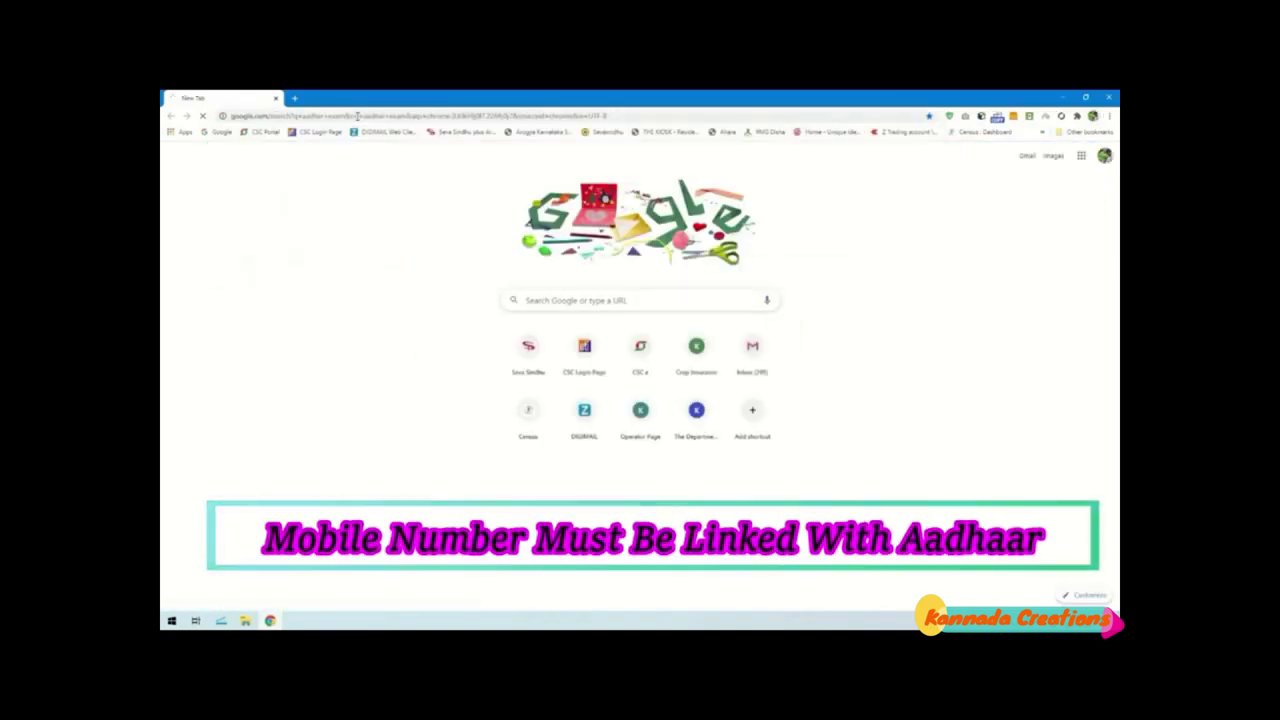
# Open the top result, the UIDAI Aadhaar Certification NSEIT Exam portal
pyautogui.moveTo(246, 228); pyautogui.dragTo(477, 274)
pyautogui.click(490, 271)
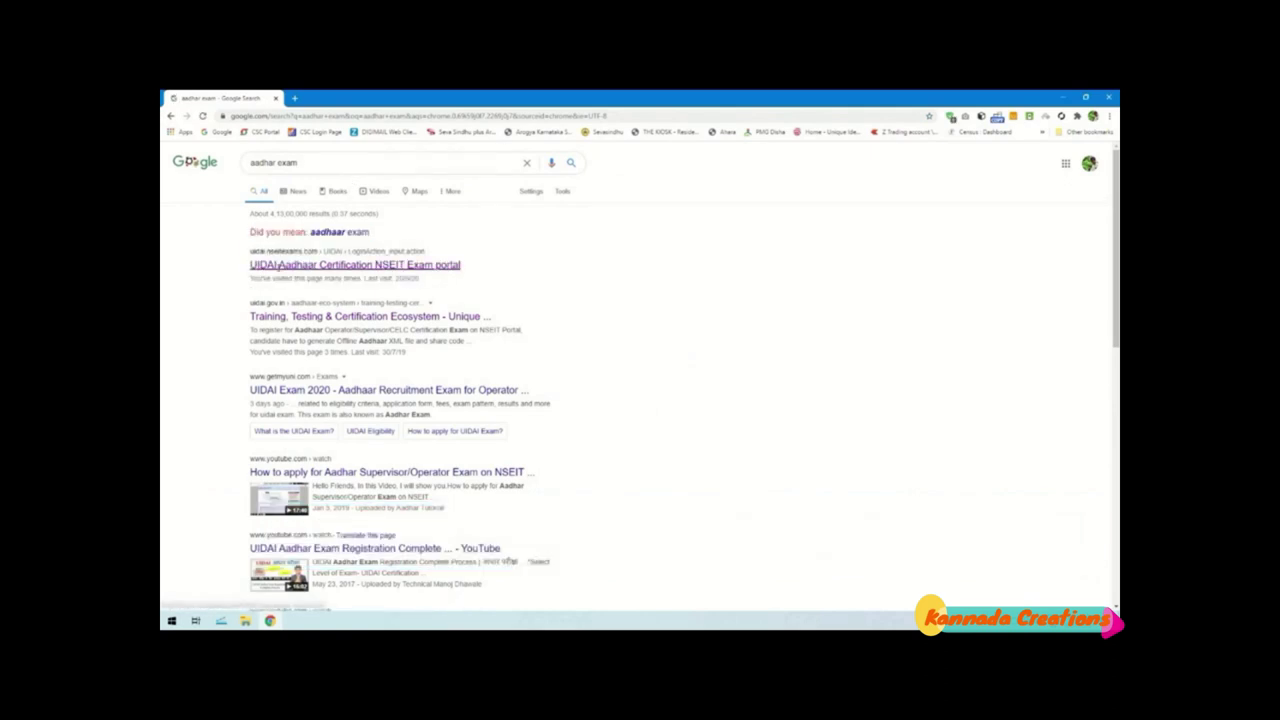
pyautogui.click(280, 265)
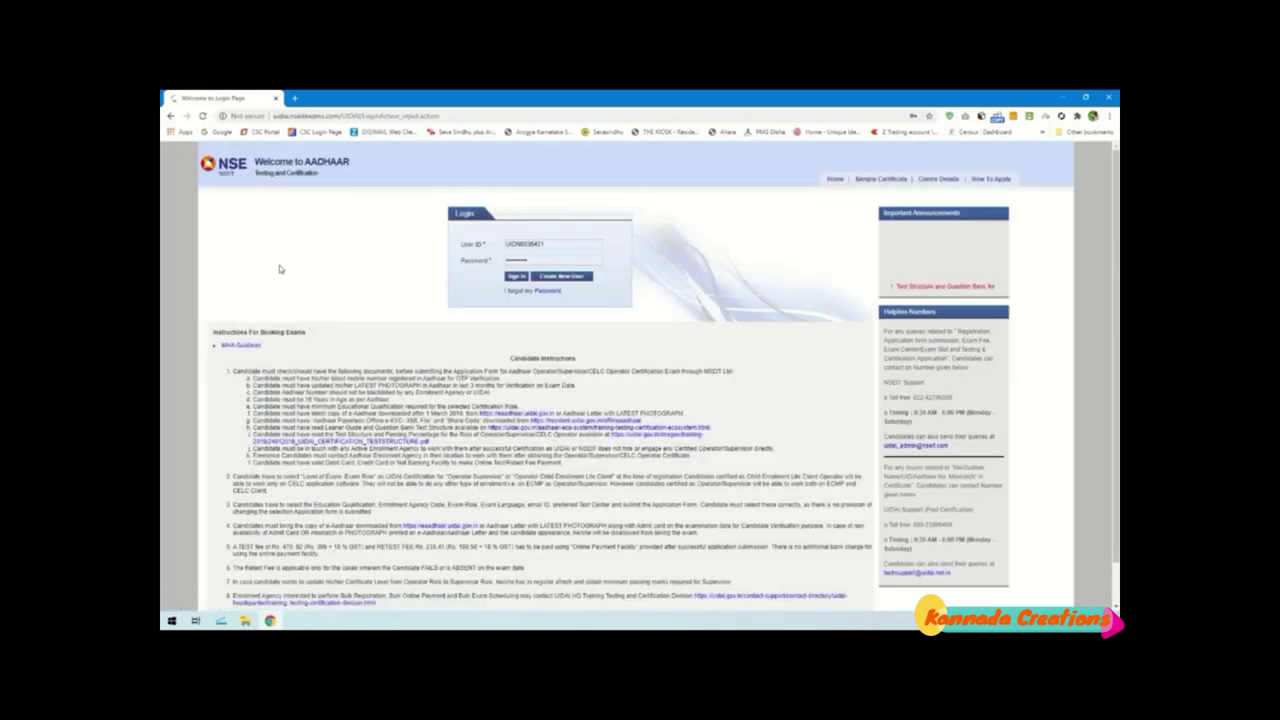
# Read through the candidate instructions on the portal login page, down to line f
pyautogui.scroll(-1, 573, 265)
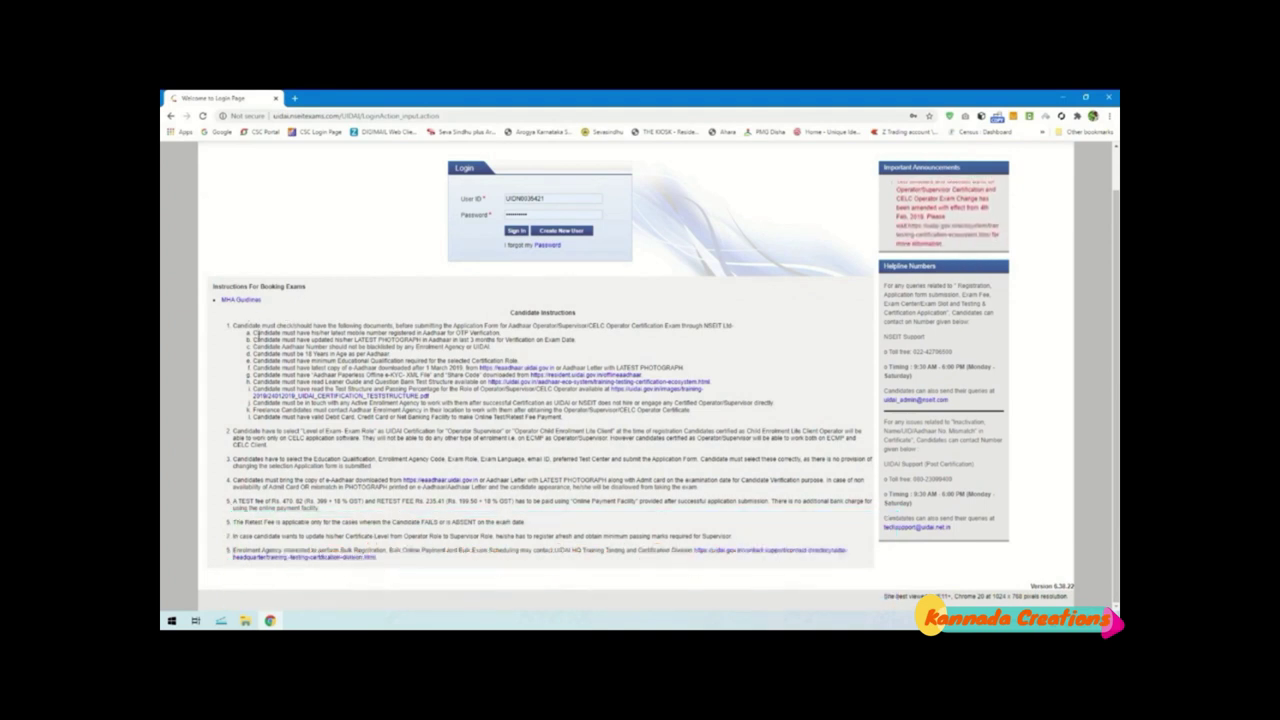
pyautogui.moveTo(328, 334); pyautogui.dragTo(495, 333)
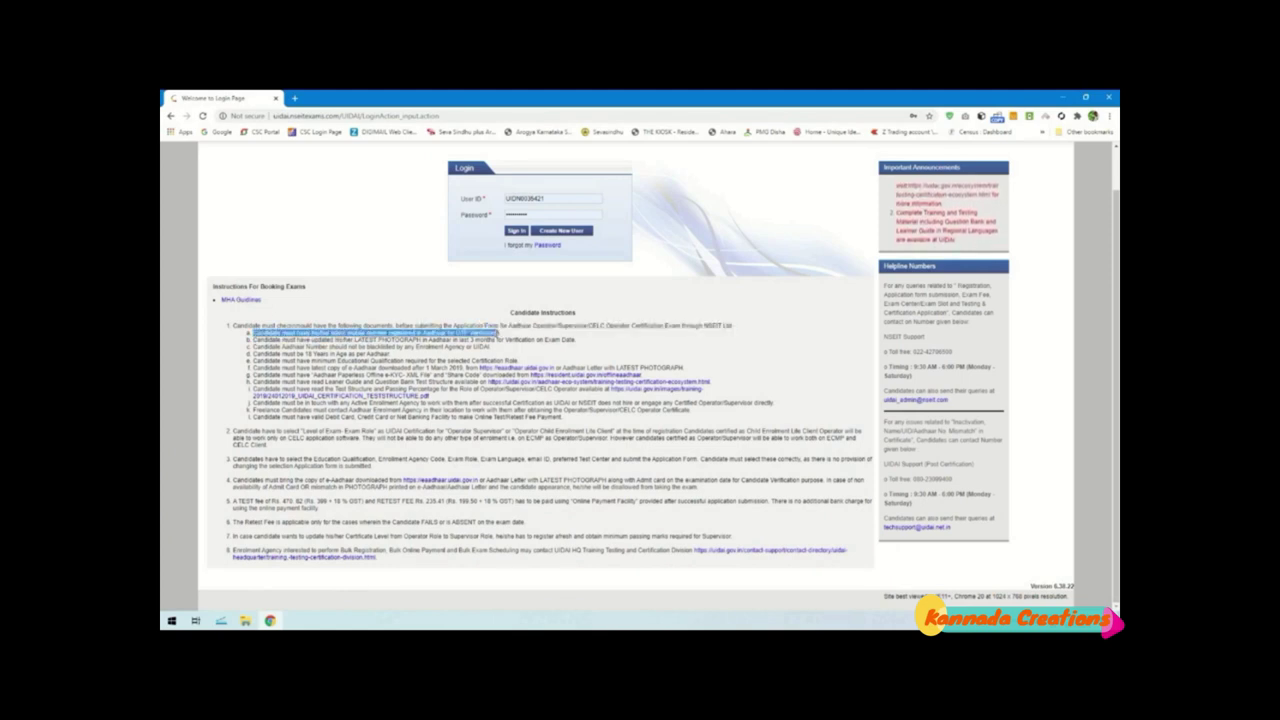
pyautogui.click(499, 340)
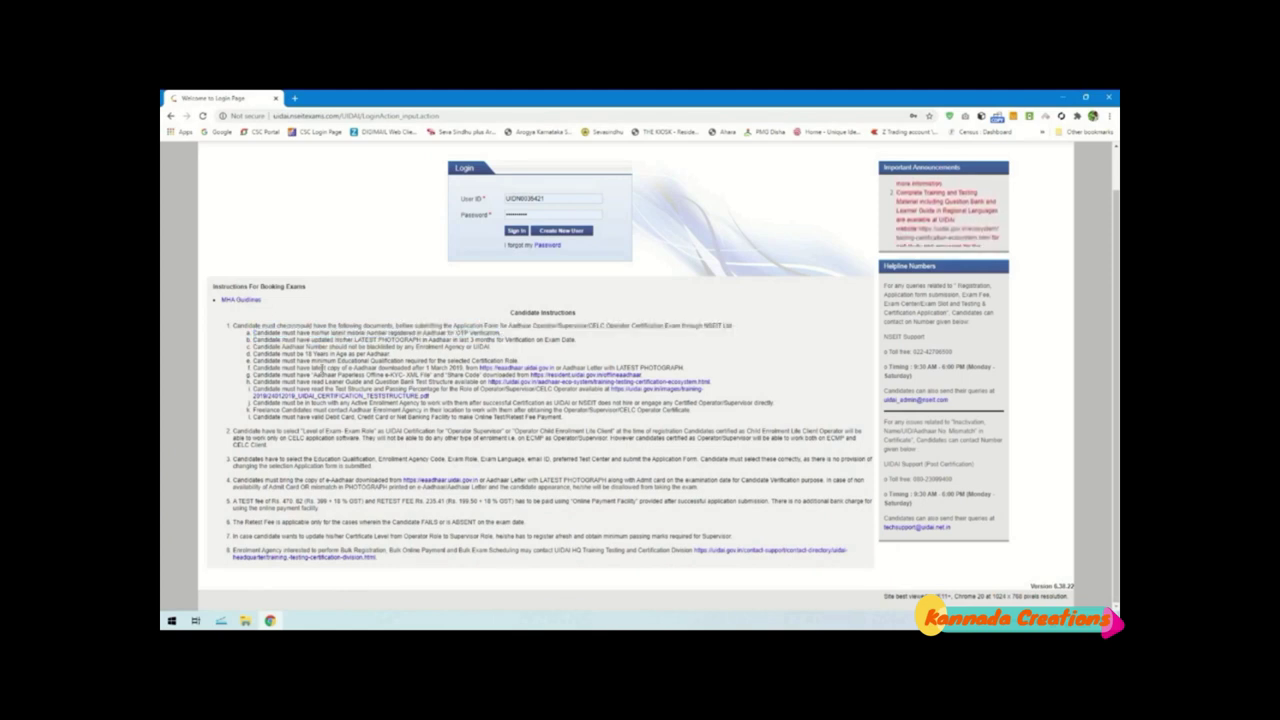
pyautogui.moveTo(253, 373); pyautogui.dragTo(655, 378)
pyautogui.click(640, 382)
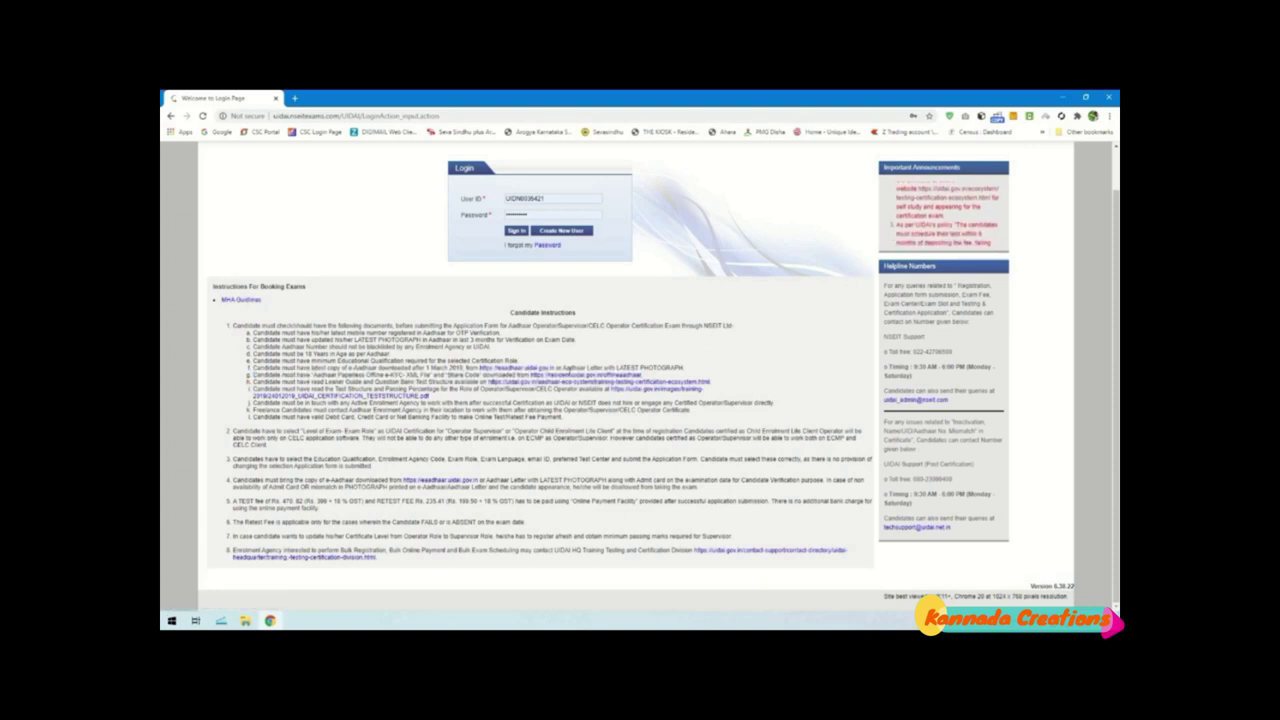
# Open the offline e-KYC link in a new tab and switch to it
pyautogui.rightClick(567, 376)
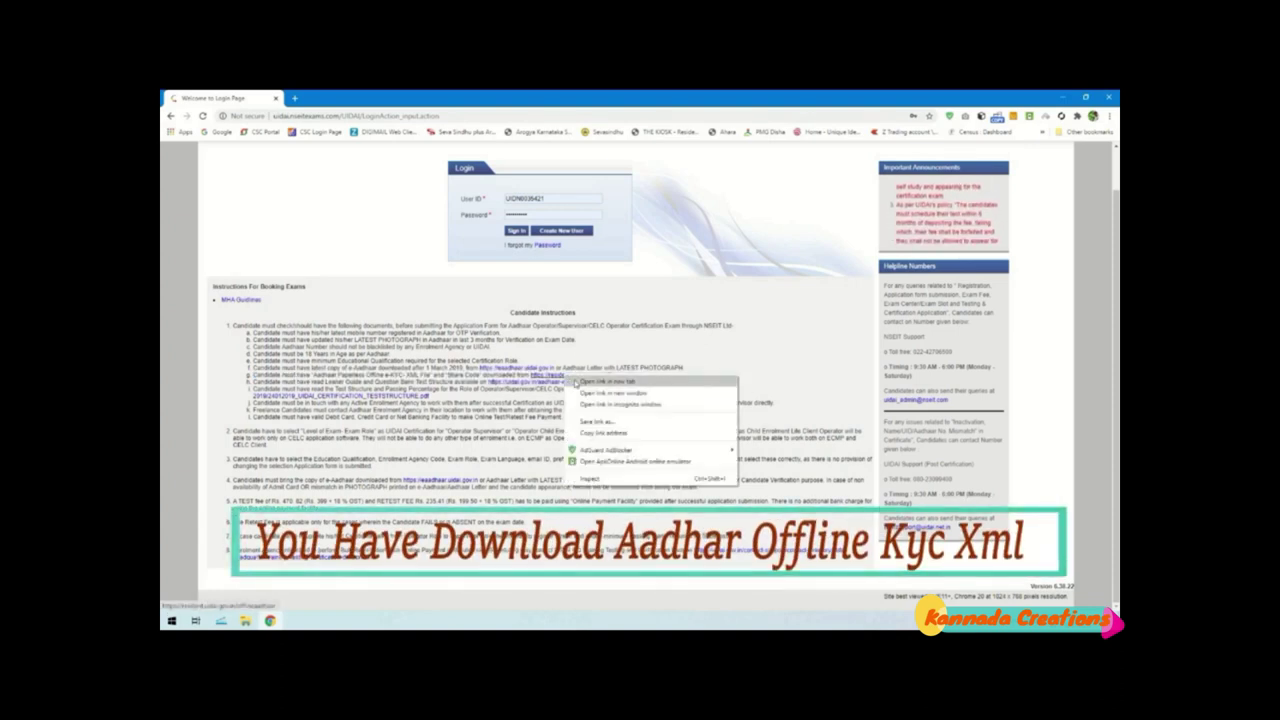
pyautogui.click(606, 381)
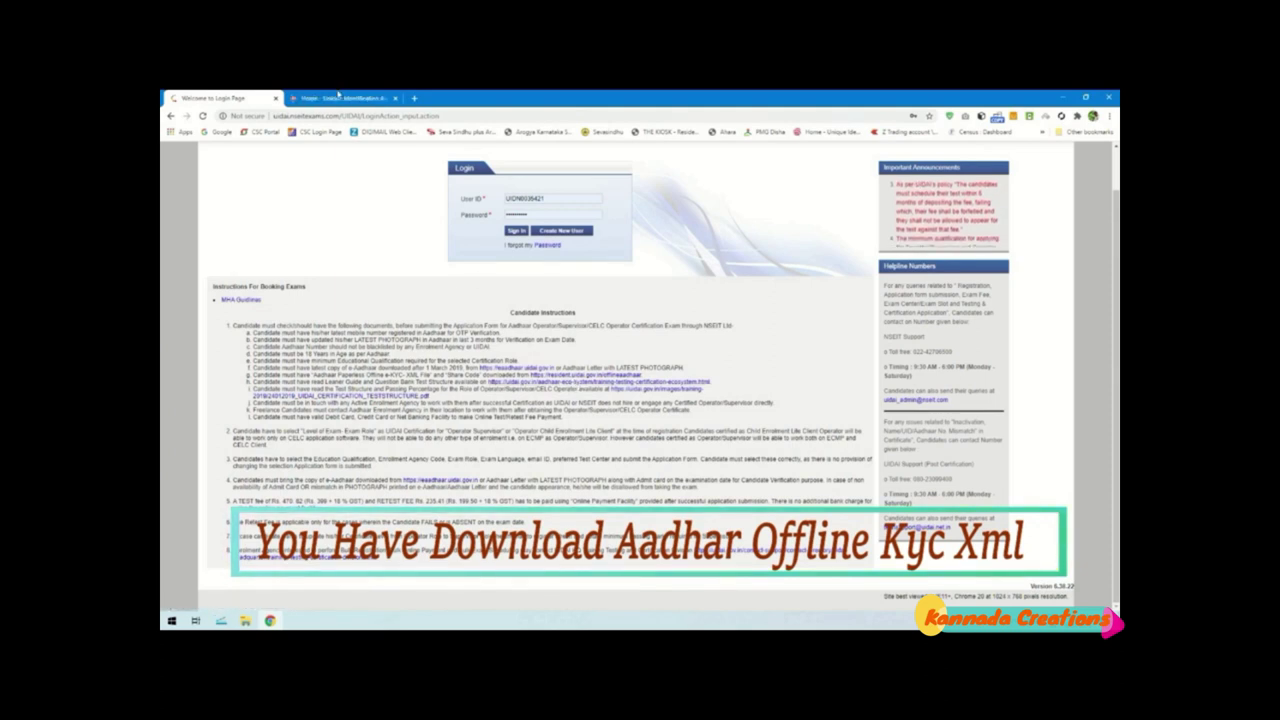
pyautogui.click(320, 97)
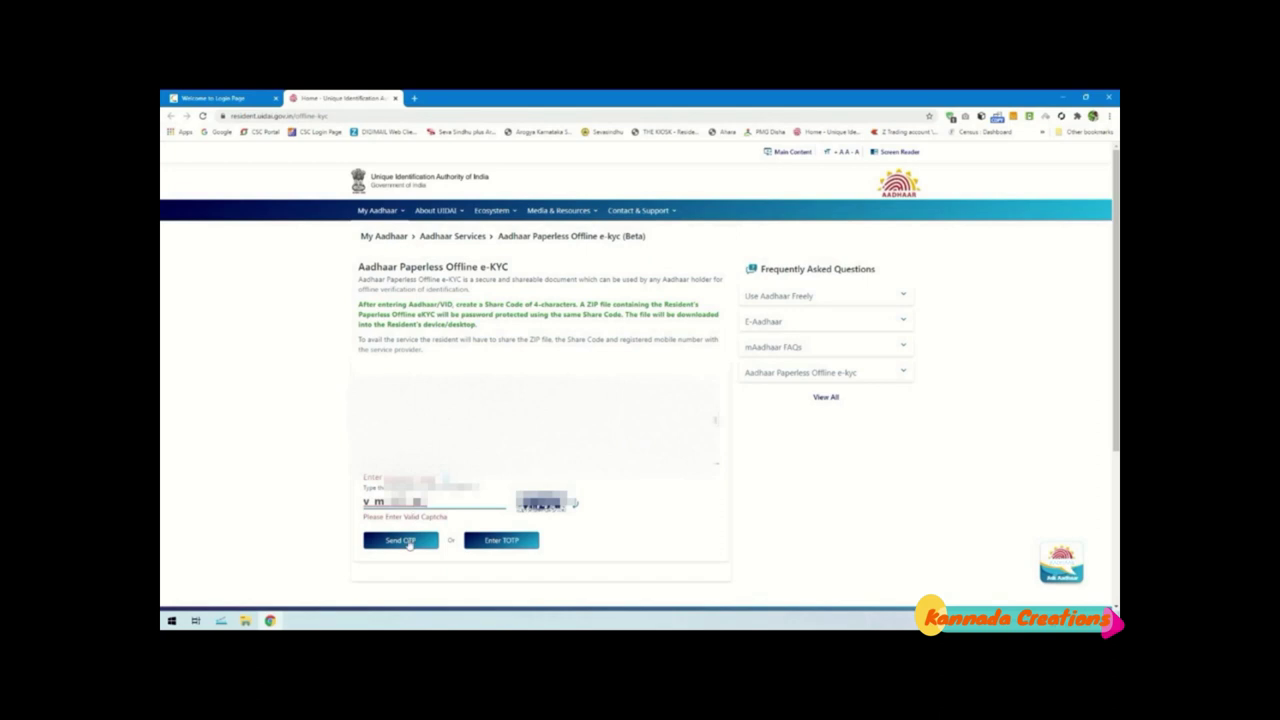
pyautogui.click(407, 541)
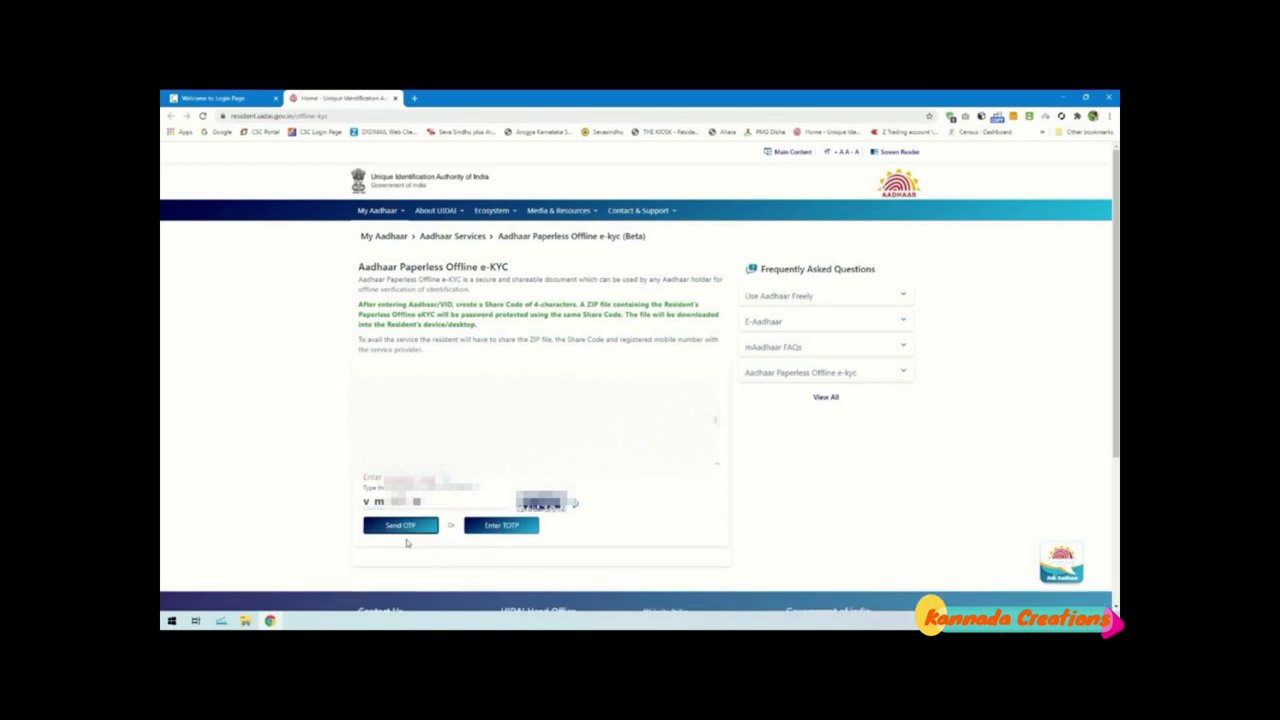
pyautogui.click(411, 536)
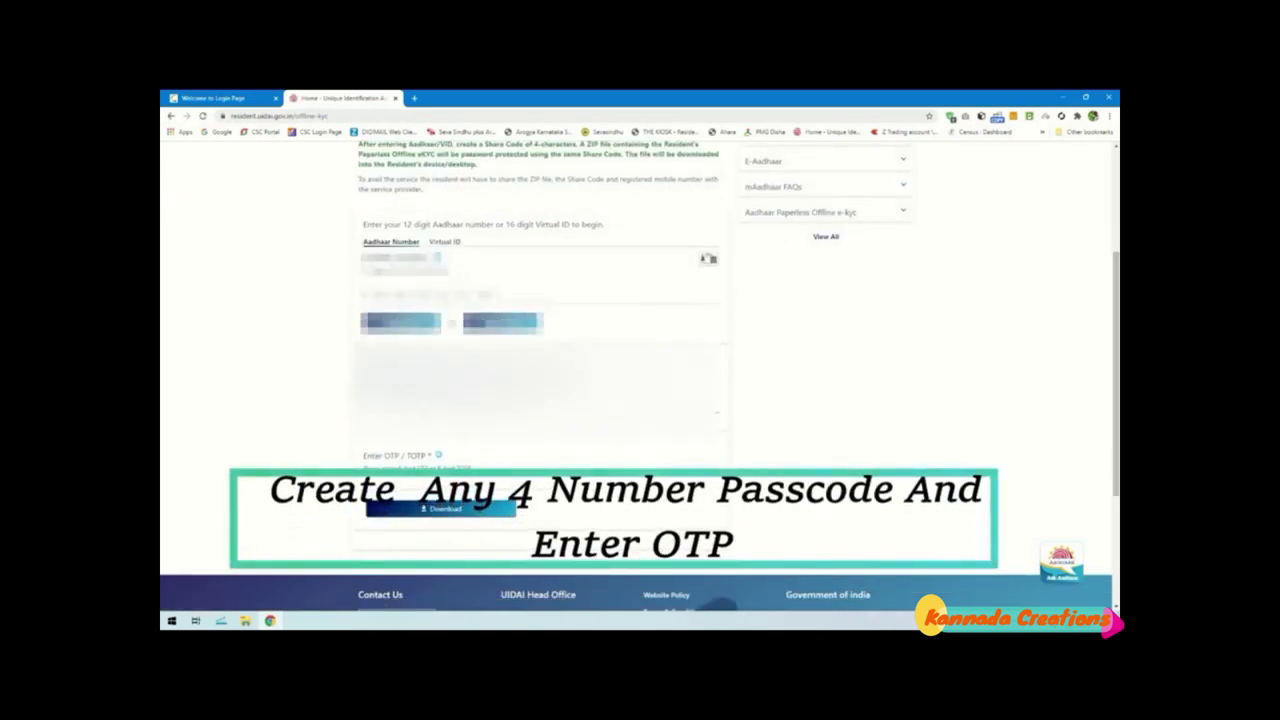
pyautogui.click(396, 404)
pyautogui.write('1234')
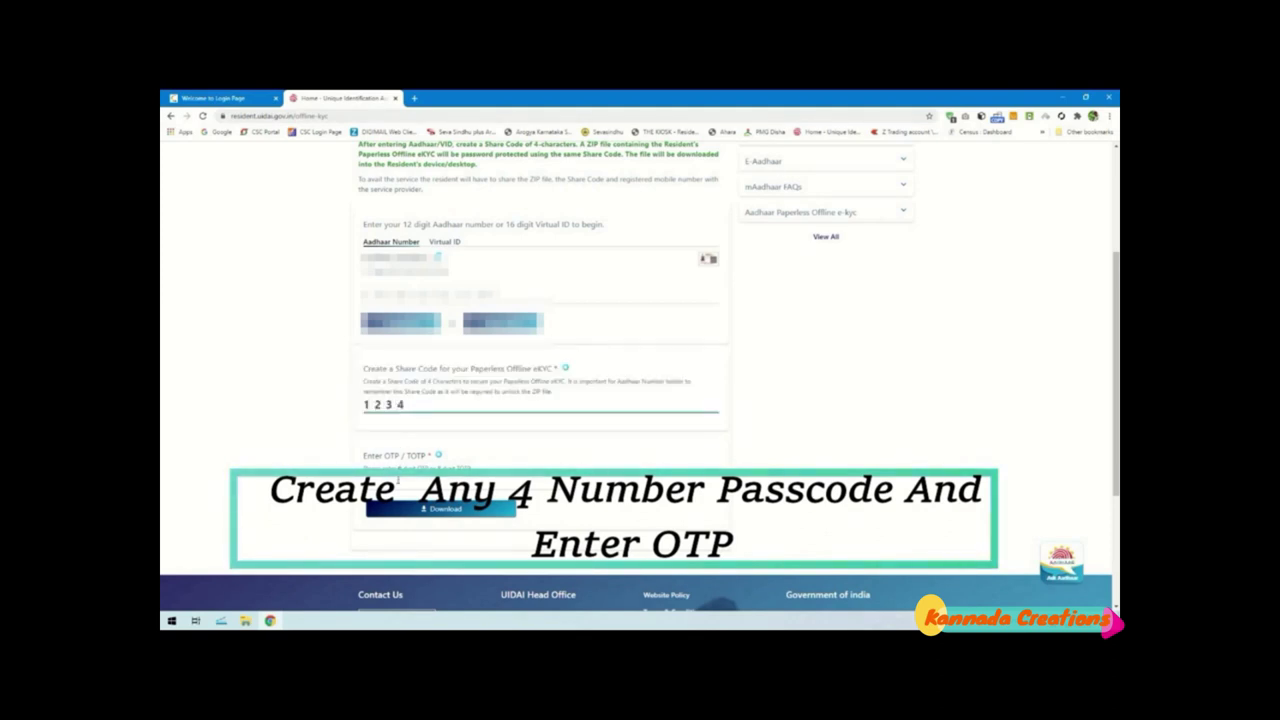
pyautogui.click(395, 486)
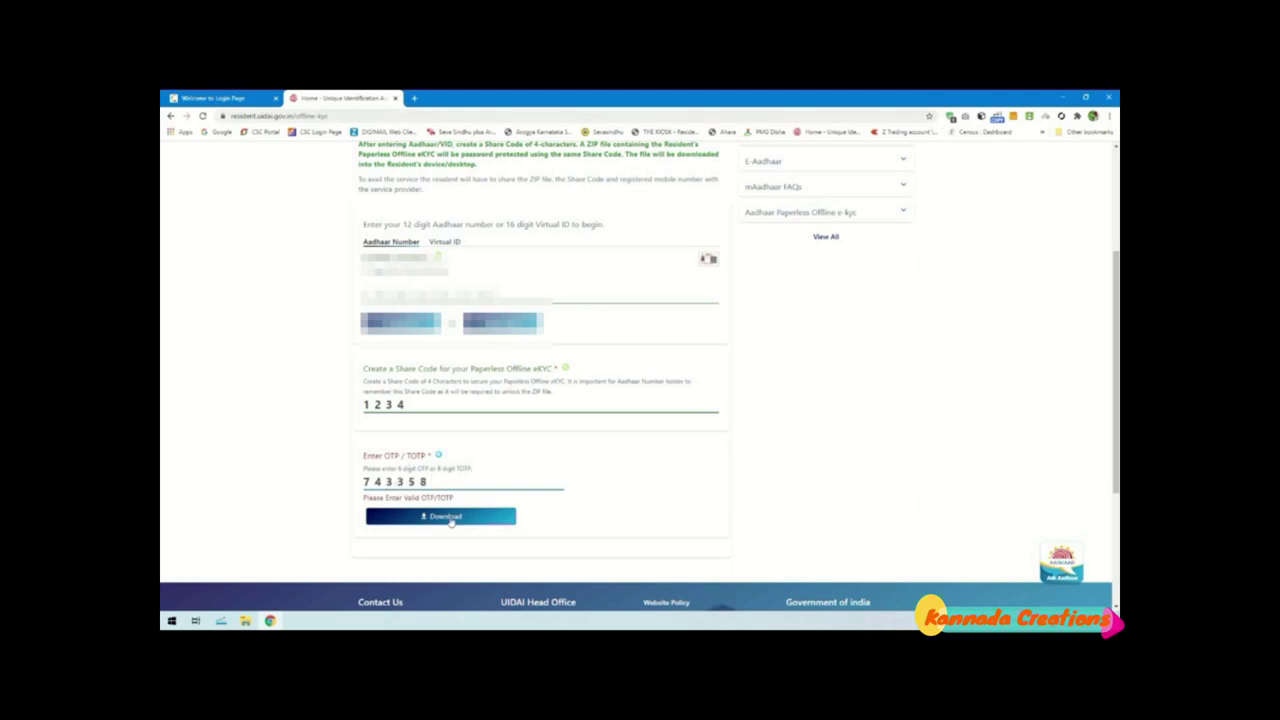
pyautogui.moveTo(406, 404); pyautogui.dragTo(364, 406)
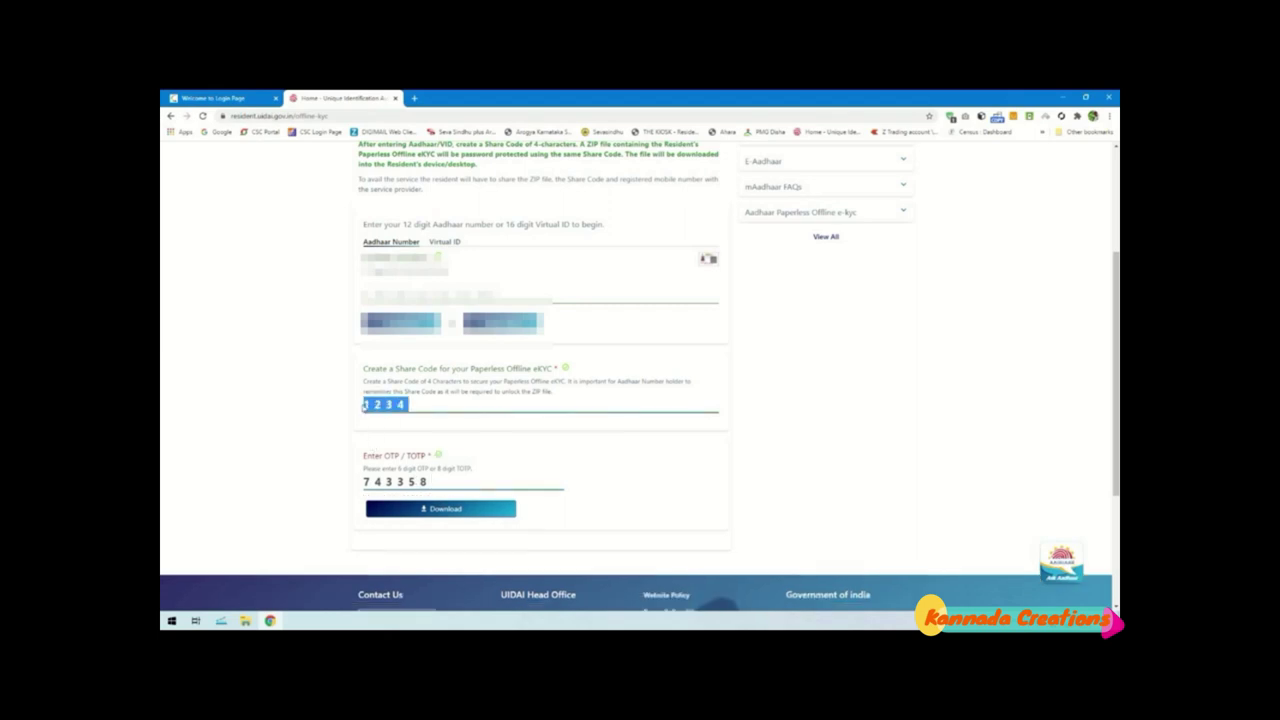
pyautogui.click(413, 404)
# Download the Paperless Offline e-KYC ZIP and close the WinRAR archive window
pyautogui.click(433, 510)
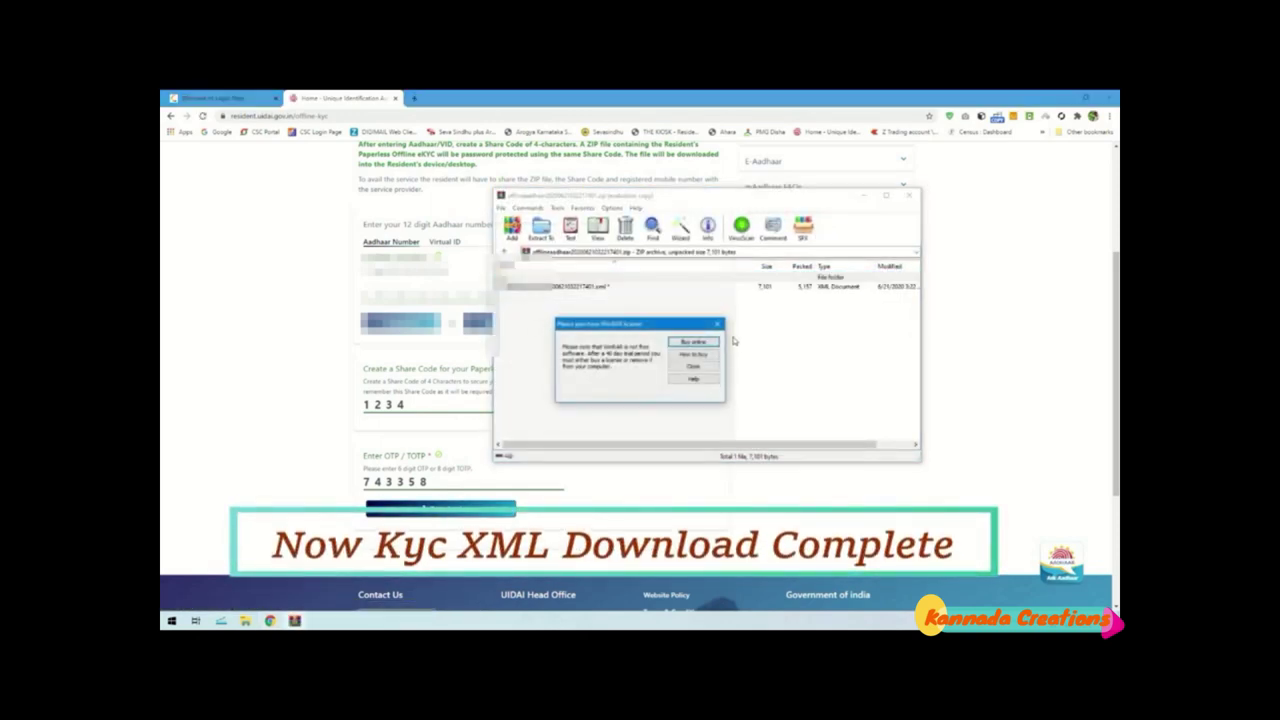
pyautogui.click(717, 323)
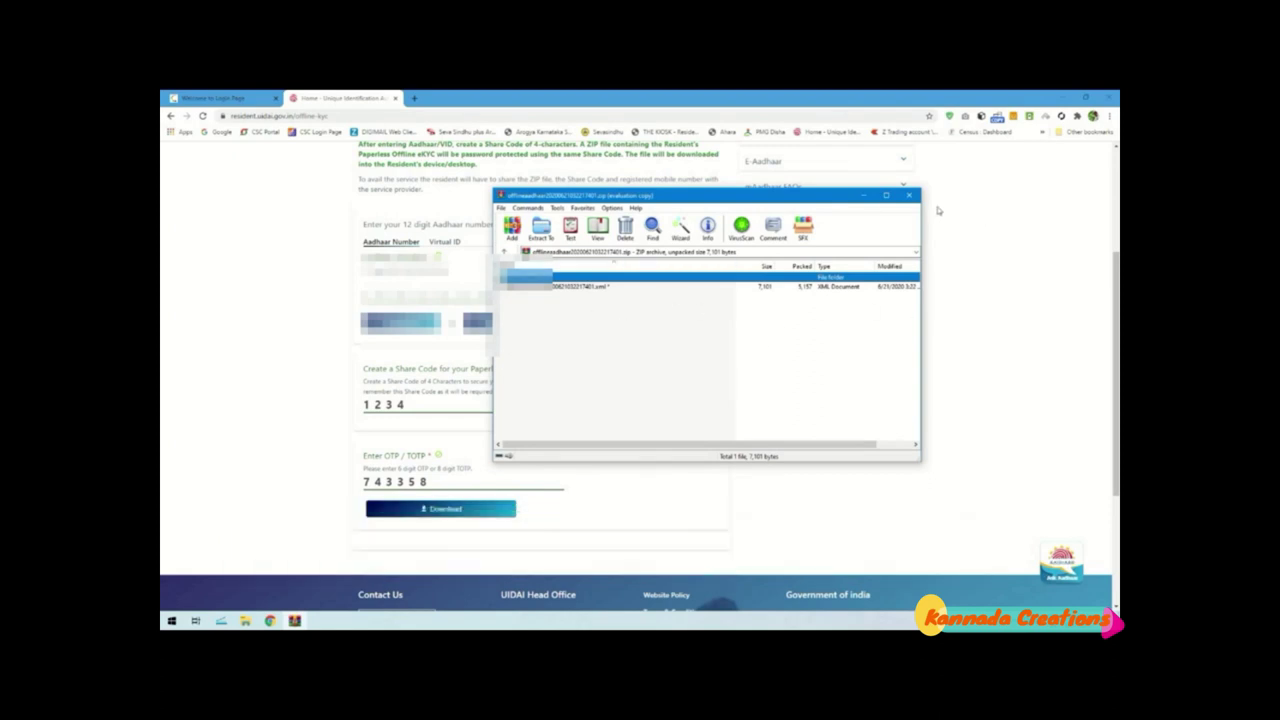
pyautogui.click(908, 195)
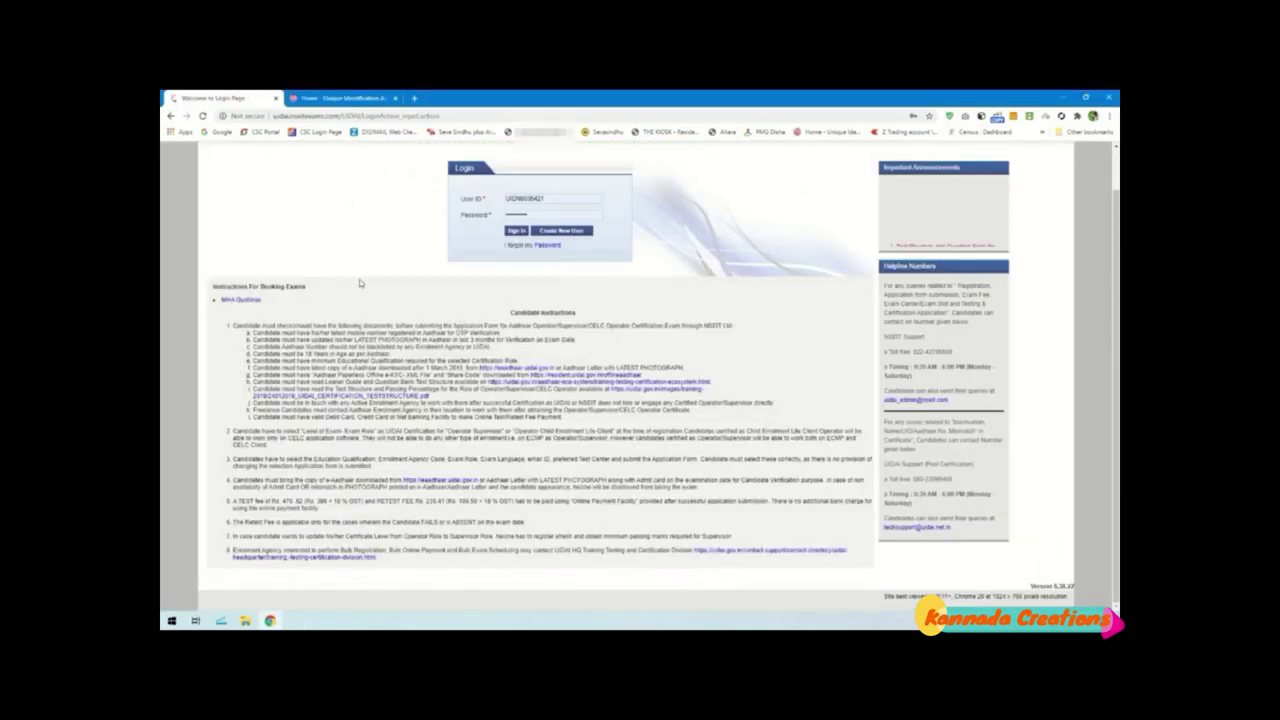
# Start a new user sign-up and select the offline Aadhaar ZIP from Downloads
pyautogui.click(215, 98)
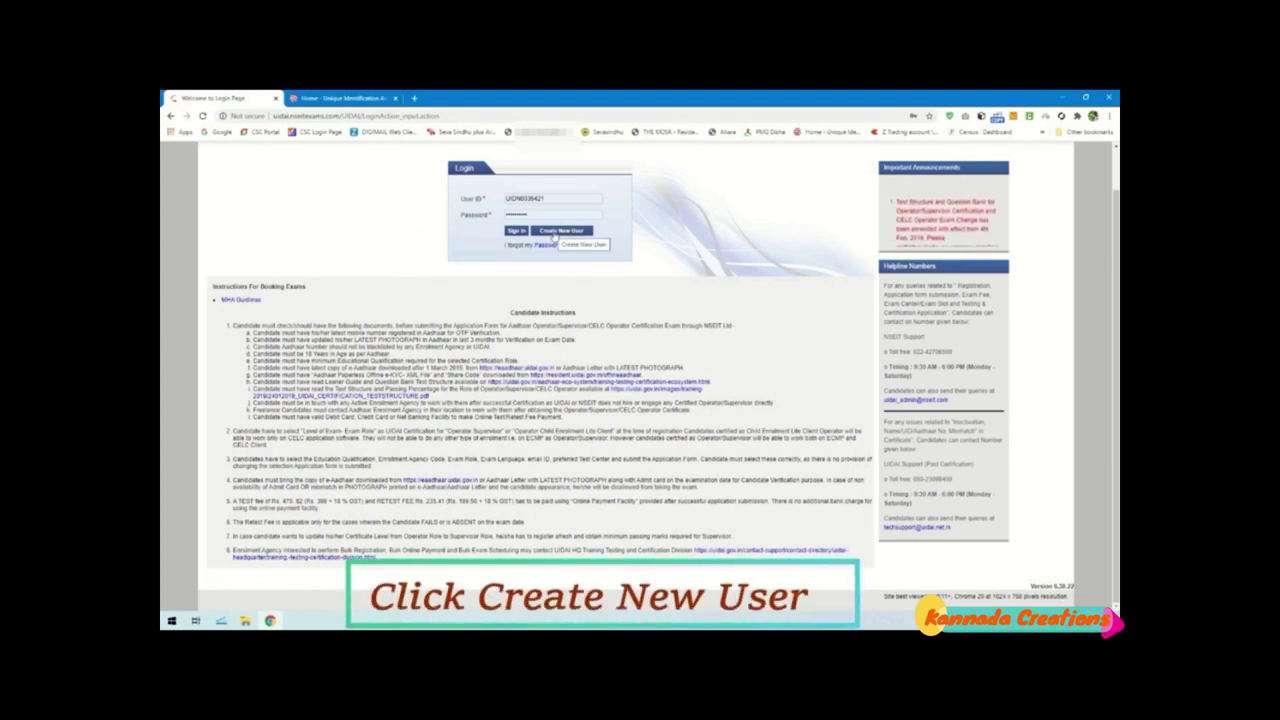
pyautogui.click(556, 231)
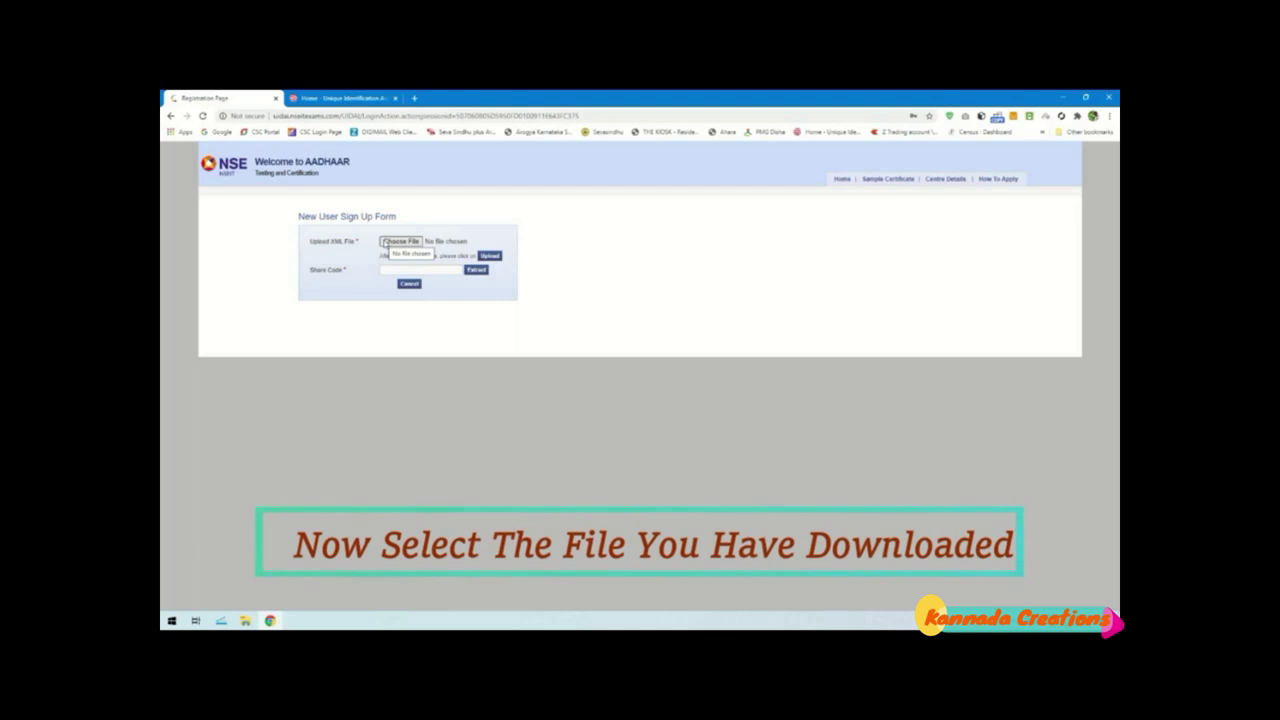
pyautogui.click(386, 246)
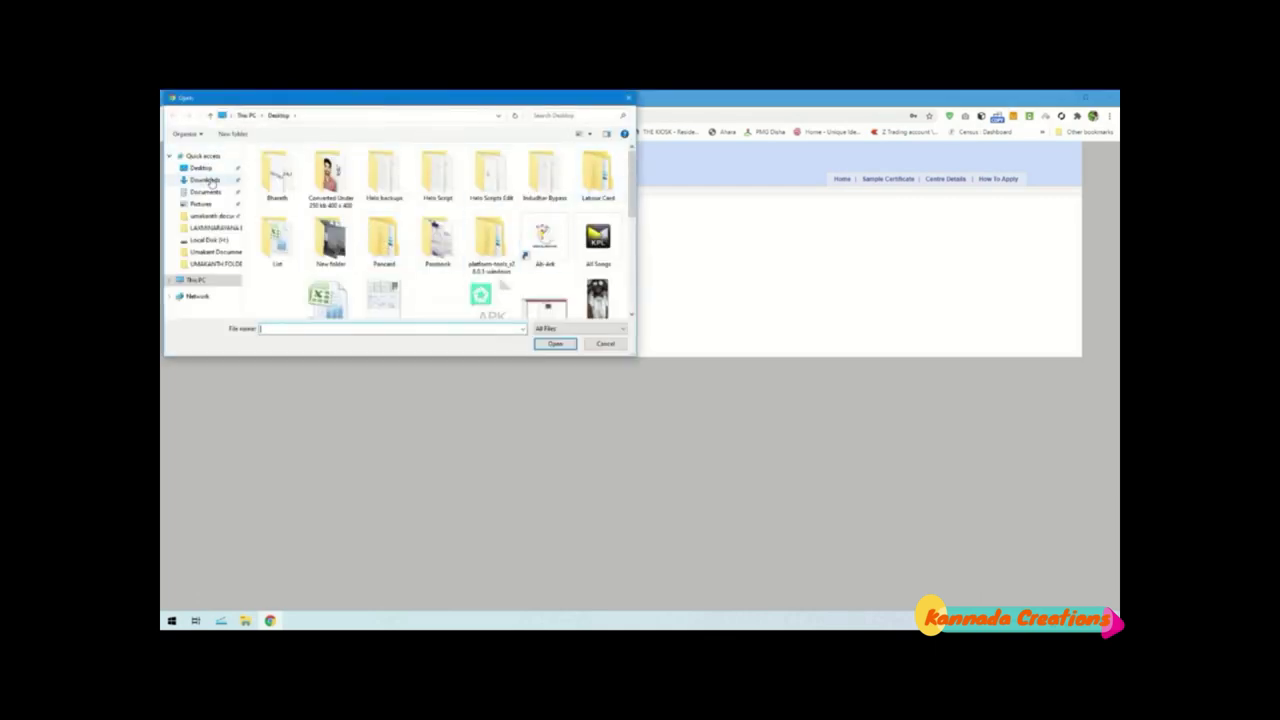
pyautogui.click(205, 180)
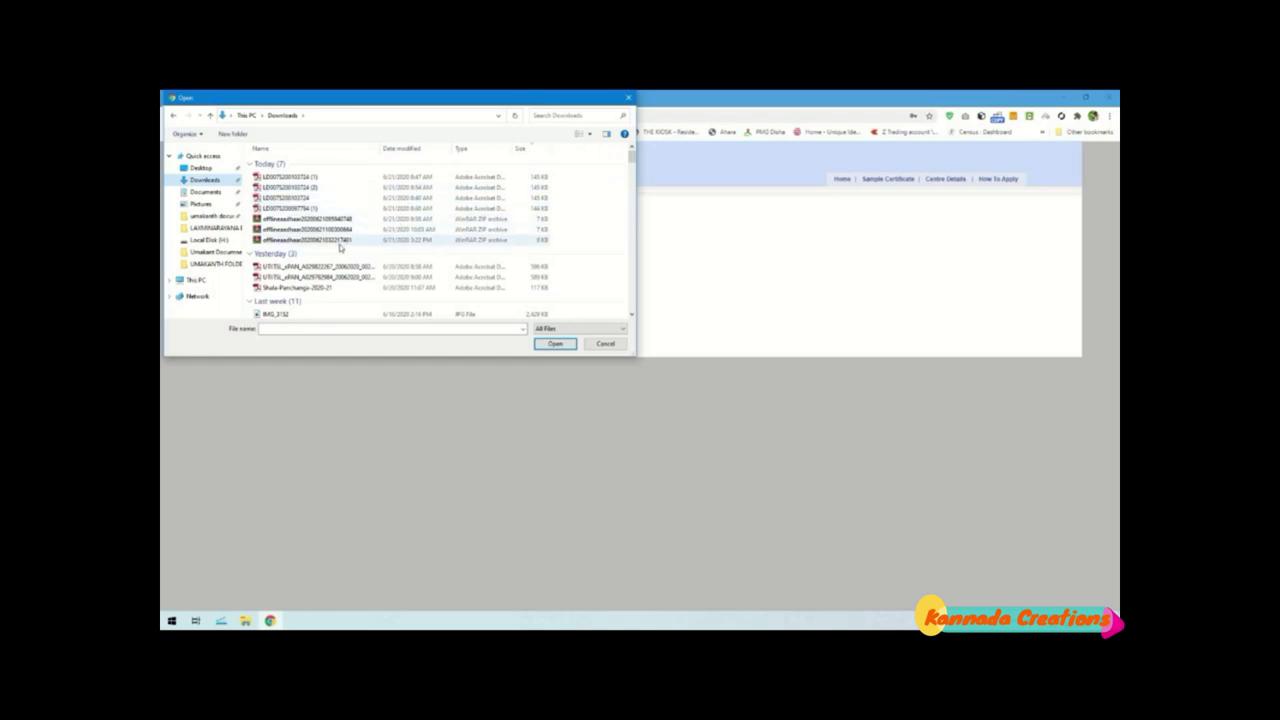
pyautogui.click(323, 243)
pyautogui.click(554, 344)
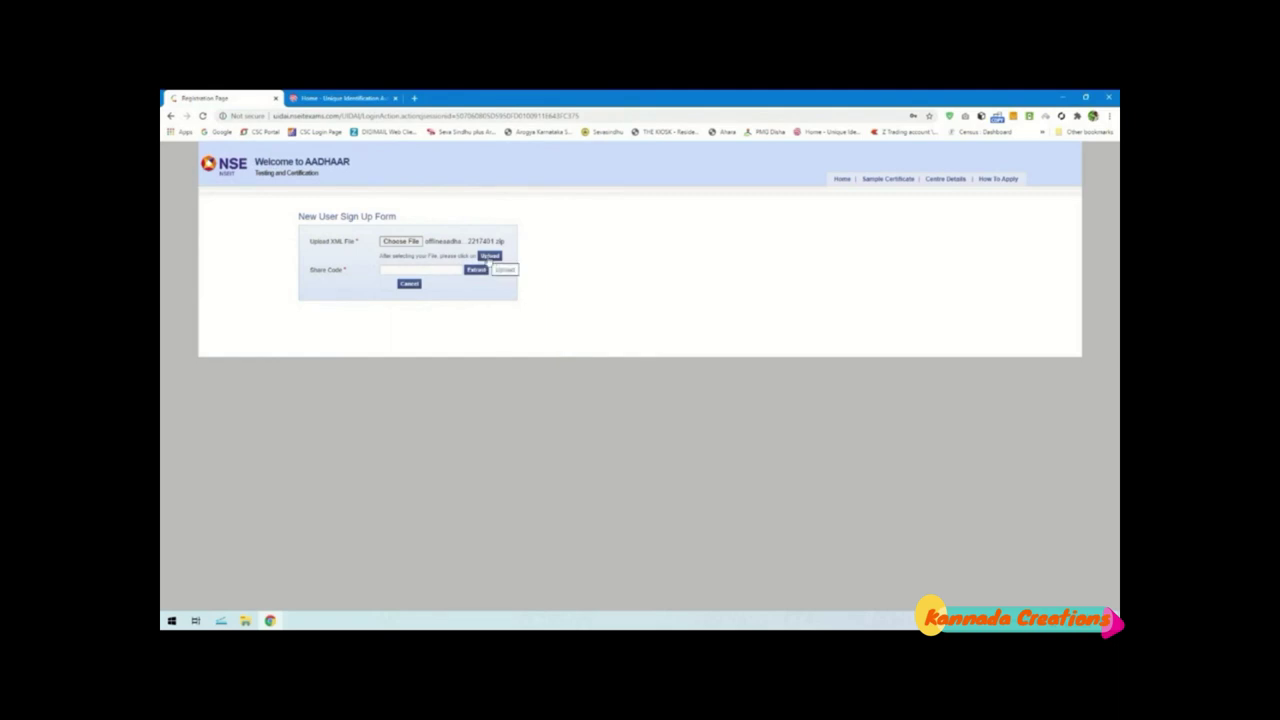
# Upload the e-KYC ZIP and acknowledge the 'XML File Uploaded Successfully' alert
pyautogui.click(490, 257)
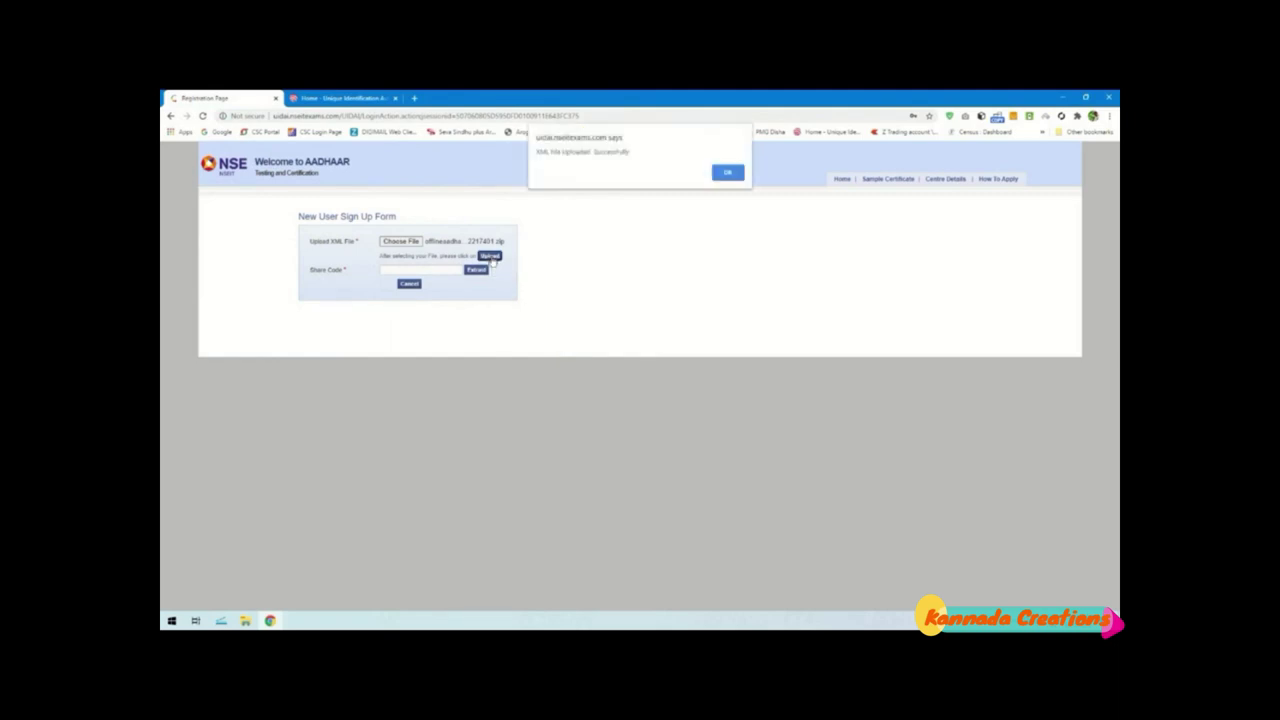
pyautogui.moveTo(630, 152); pyautogui.dragTo(549, 156)
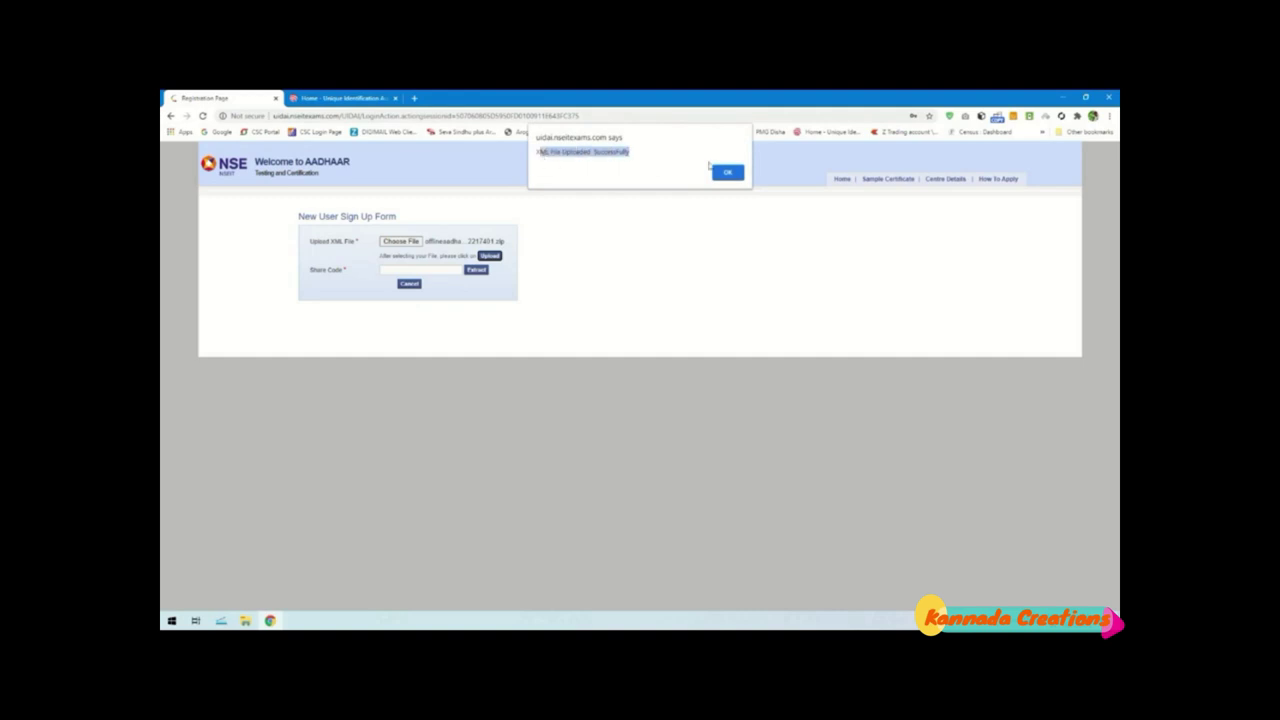
pyautogui.click(724, 173)
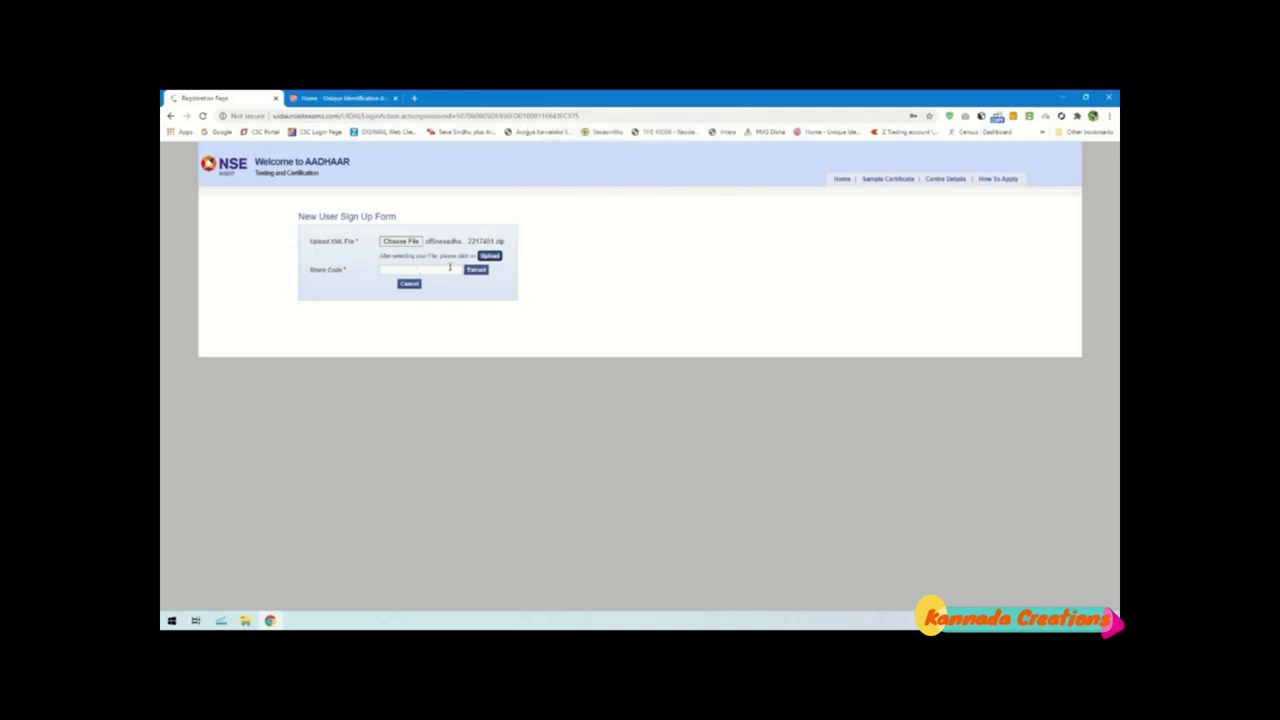
pyautogui.click(450, 269)
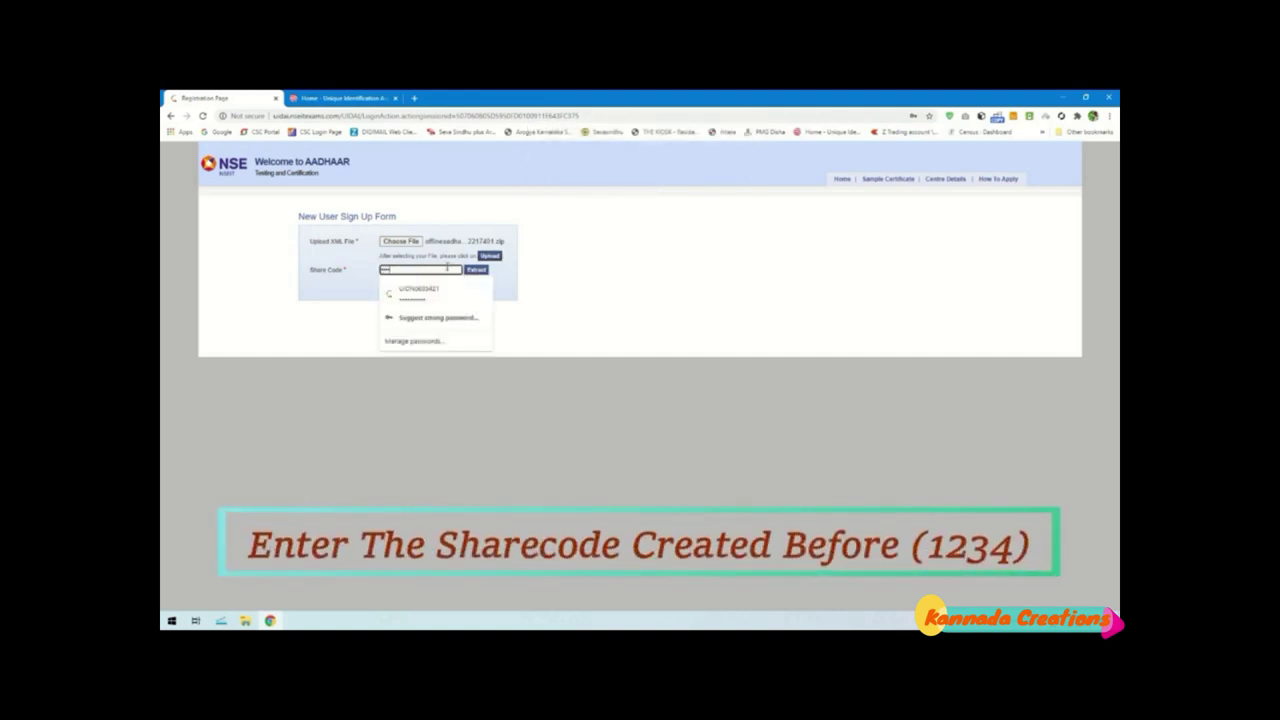
pyautogui.write('1234')
pyautogui.click(476, 270)
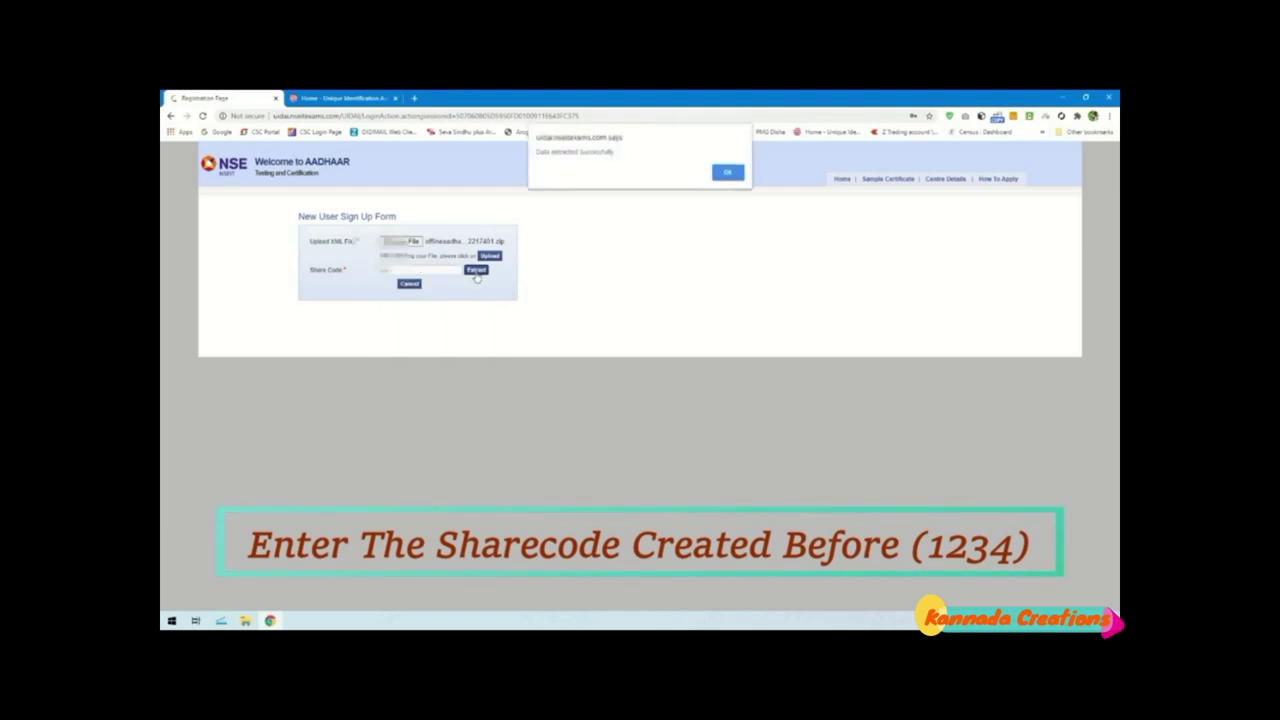
pyautogui.click(728, 172)
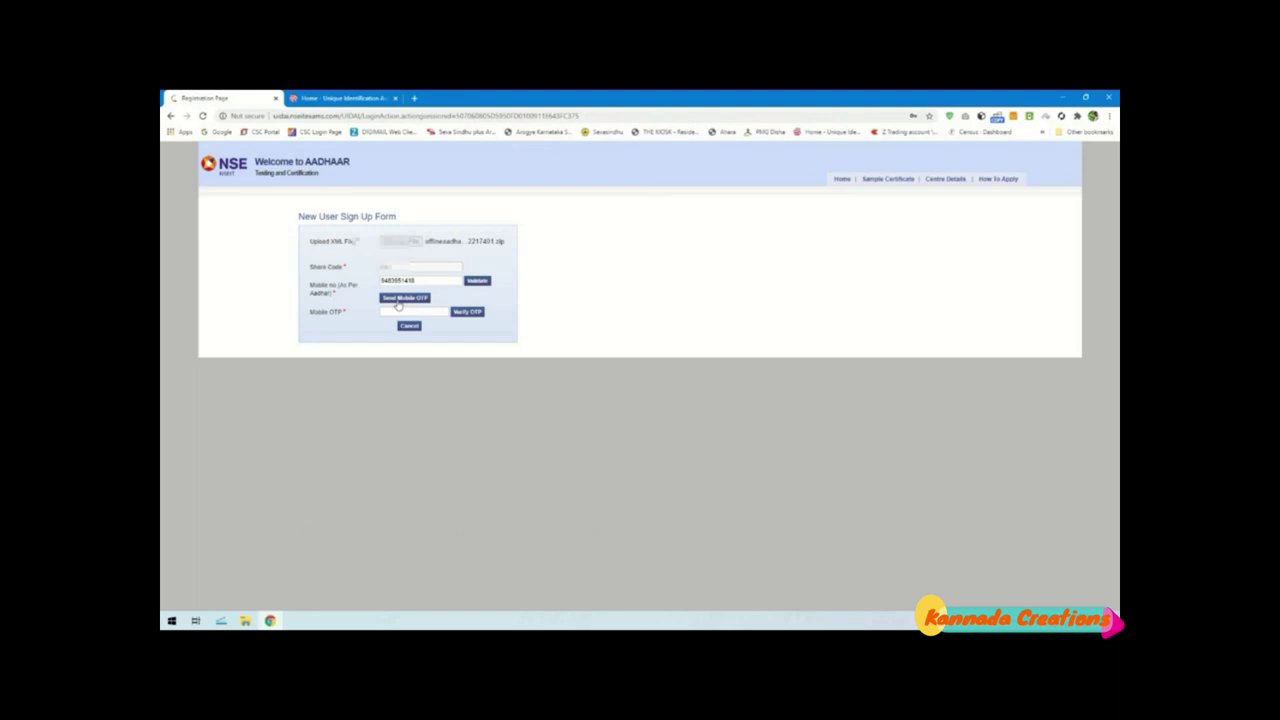
pyautogui.click(482, 284)
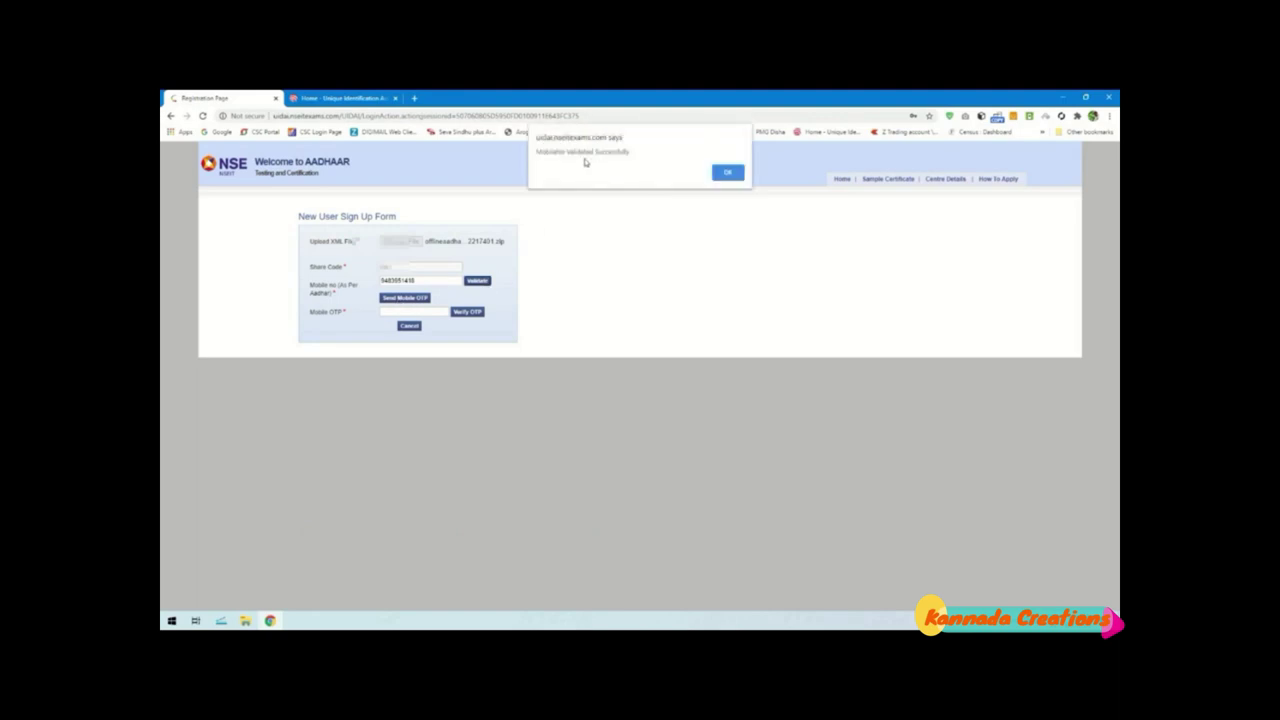
pyautogui.moveTo(627, 152); pyautogui.dragTo(537, 154)
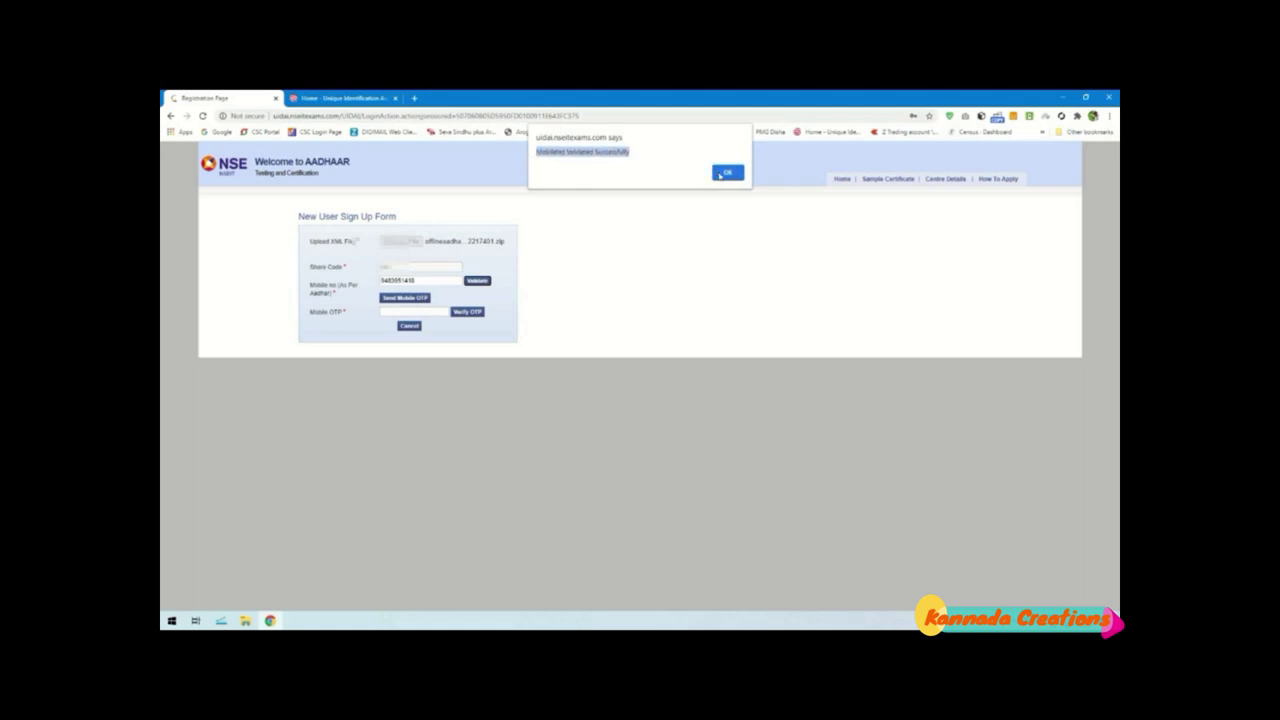
pyautogui.click(721, 174)
# Send an OTP to the mobile number, enter it, and verify it
pyautogui.click(443, 312)
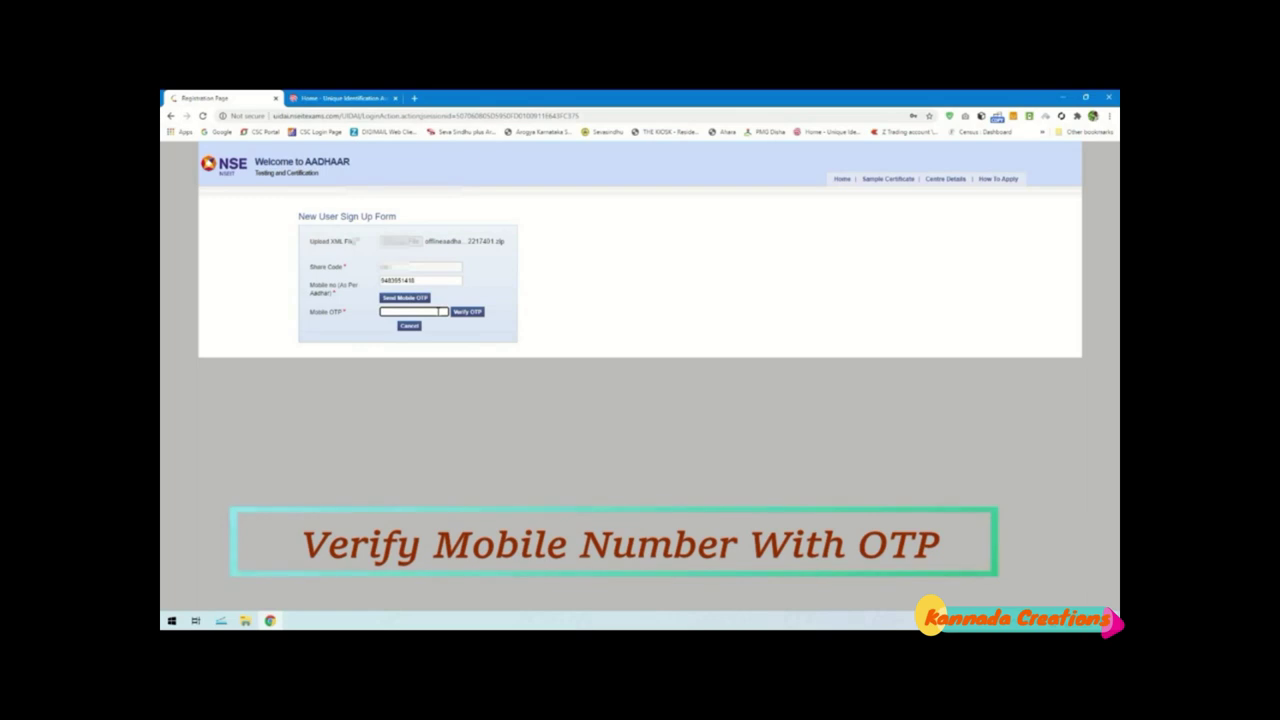
pyautogui.click(410, 298)
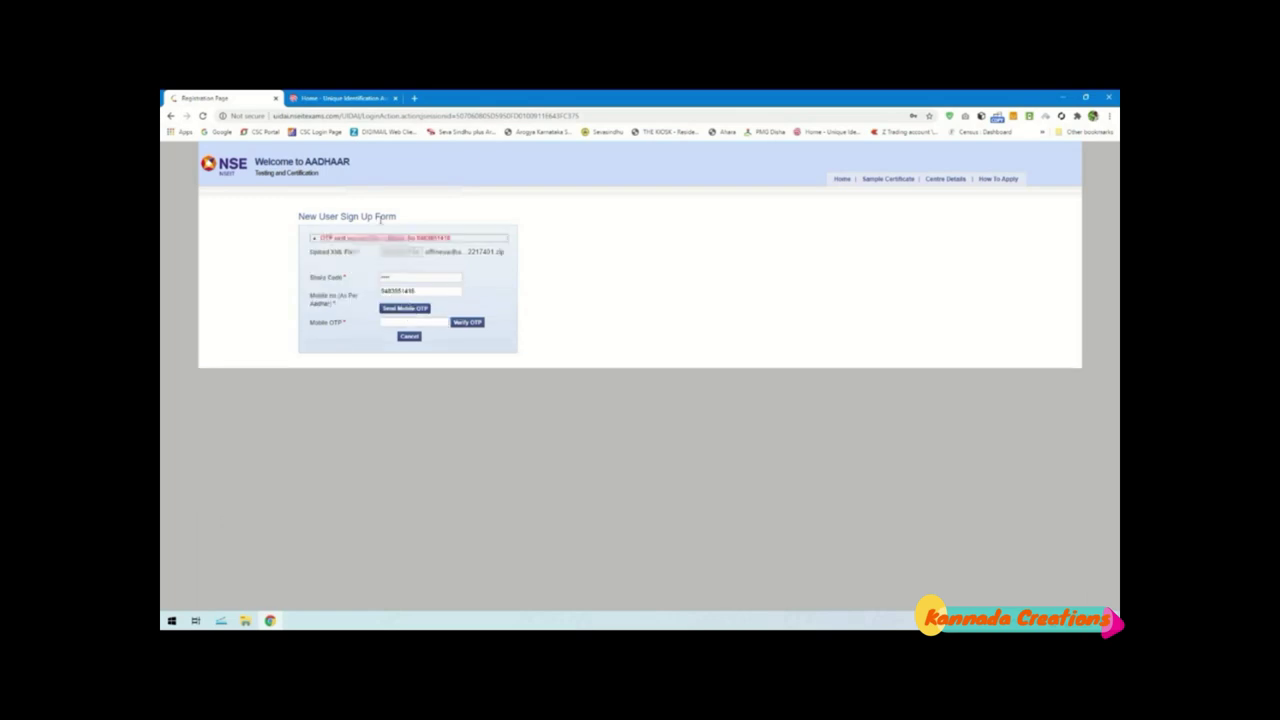
pyautogui.moveTo(456, 239); pyautogui.dragTo(343, 239)
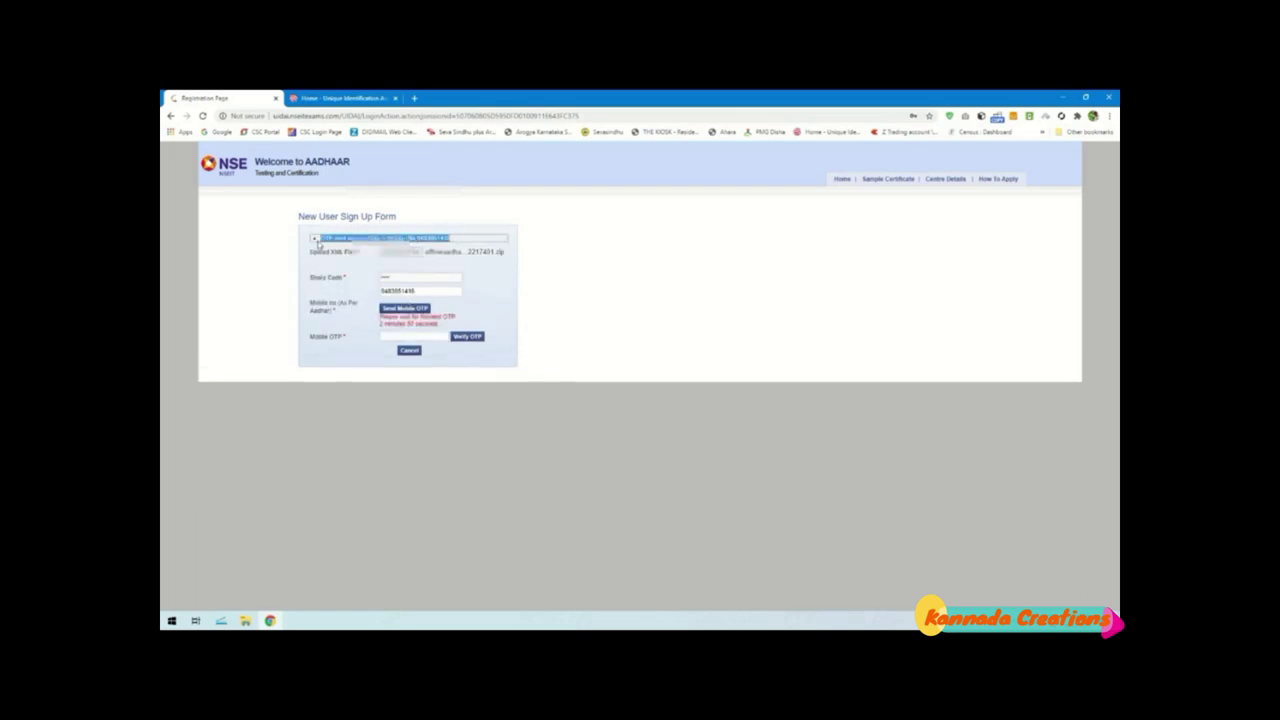
pyautogui.click(454, 243)
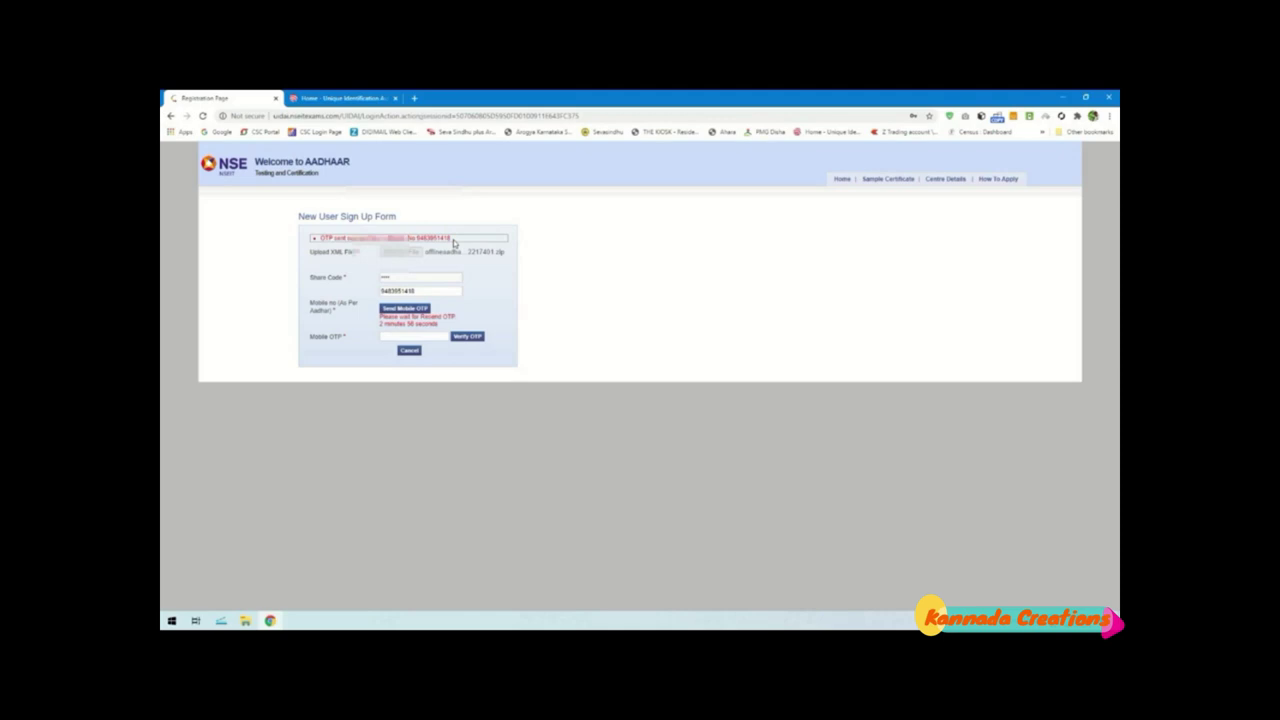
pyautogui.click(428, 338)
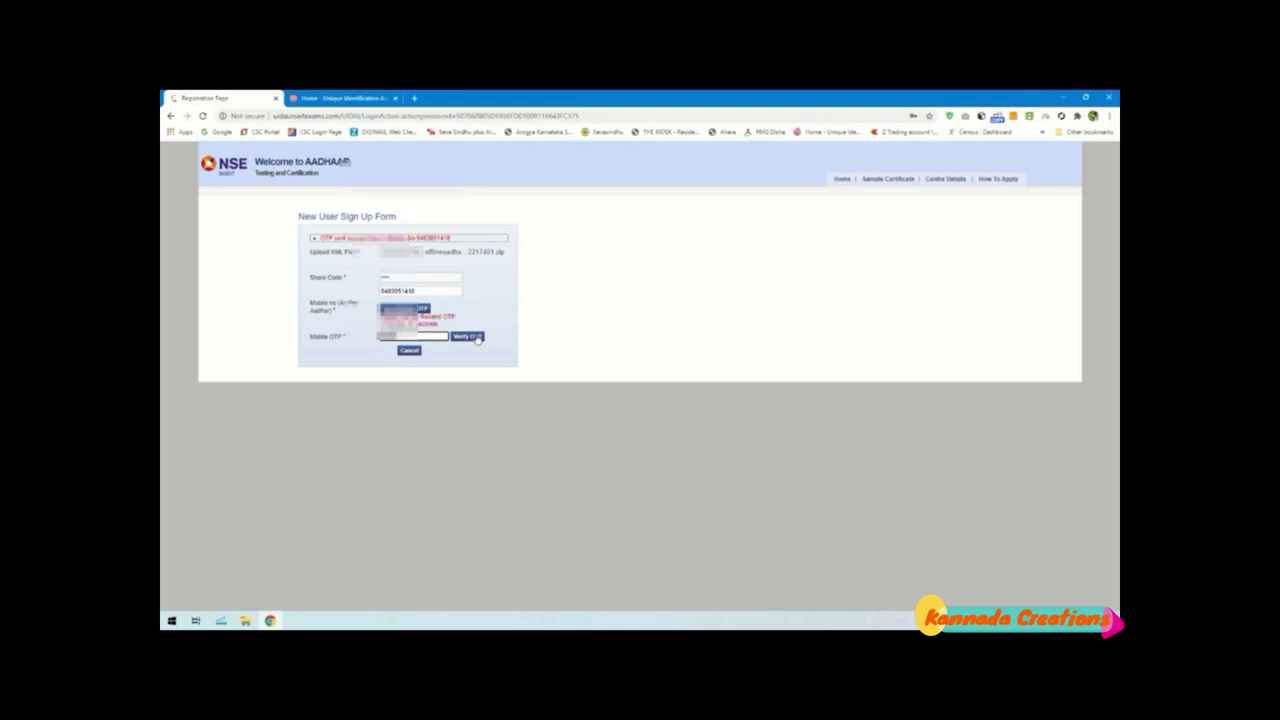
pyautogui.click(470, 337)
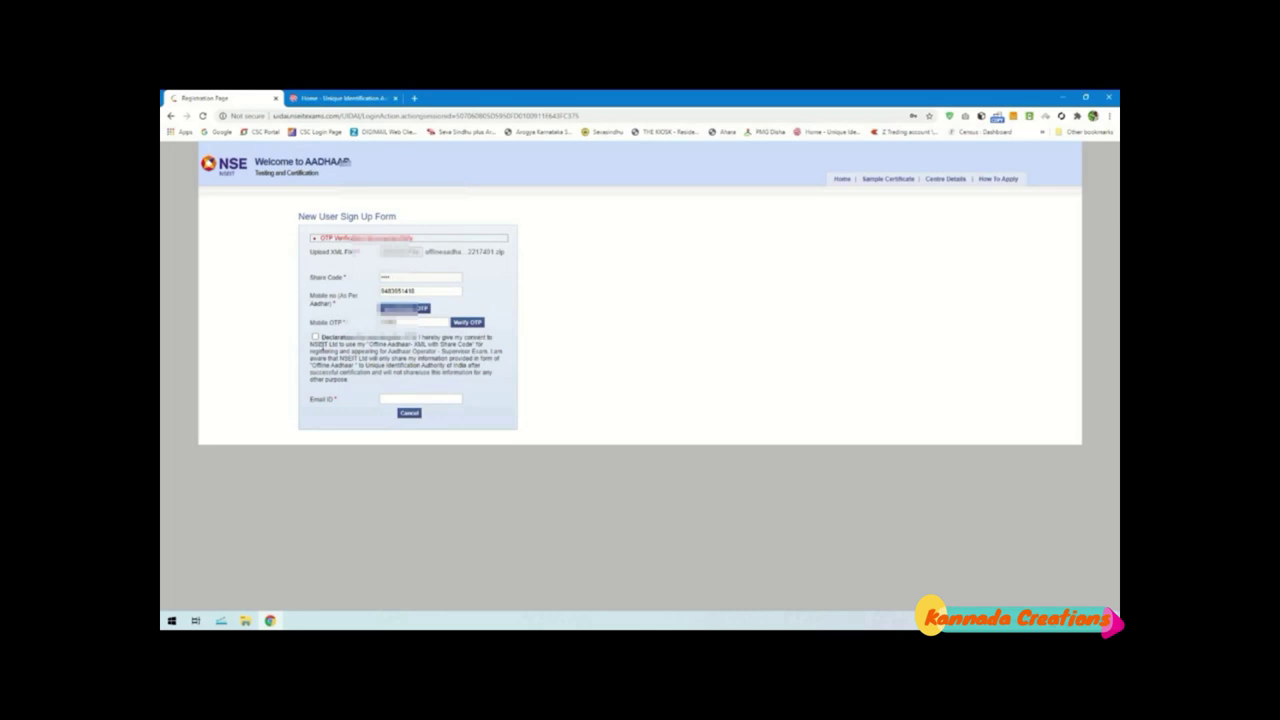
# Accept the consent declaration, enter the e-mail ID, review the XML content, and register
pyautogui.click(315, 338)
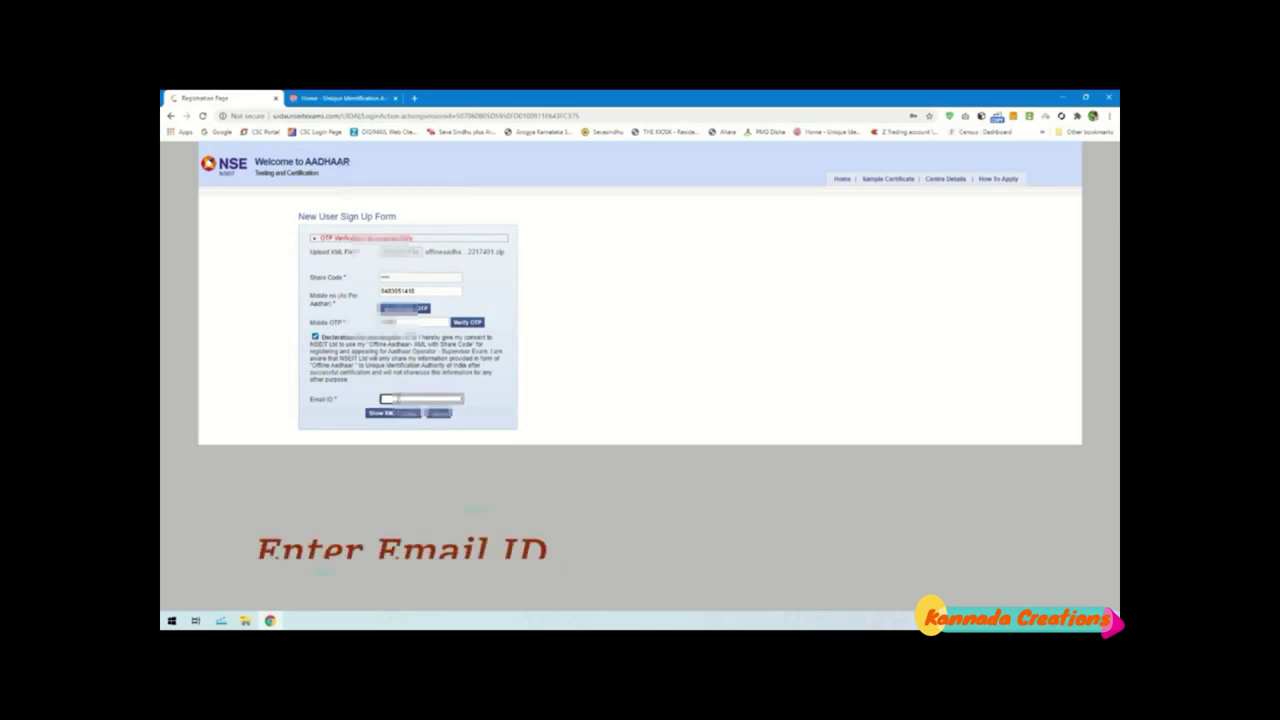
pyautogui.write('sm')
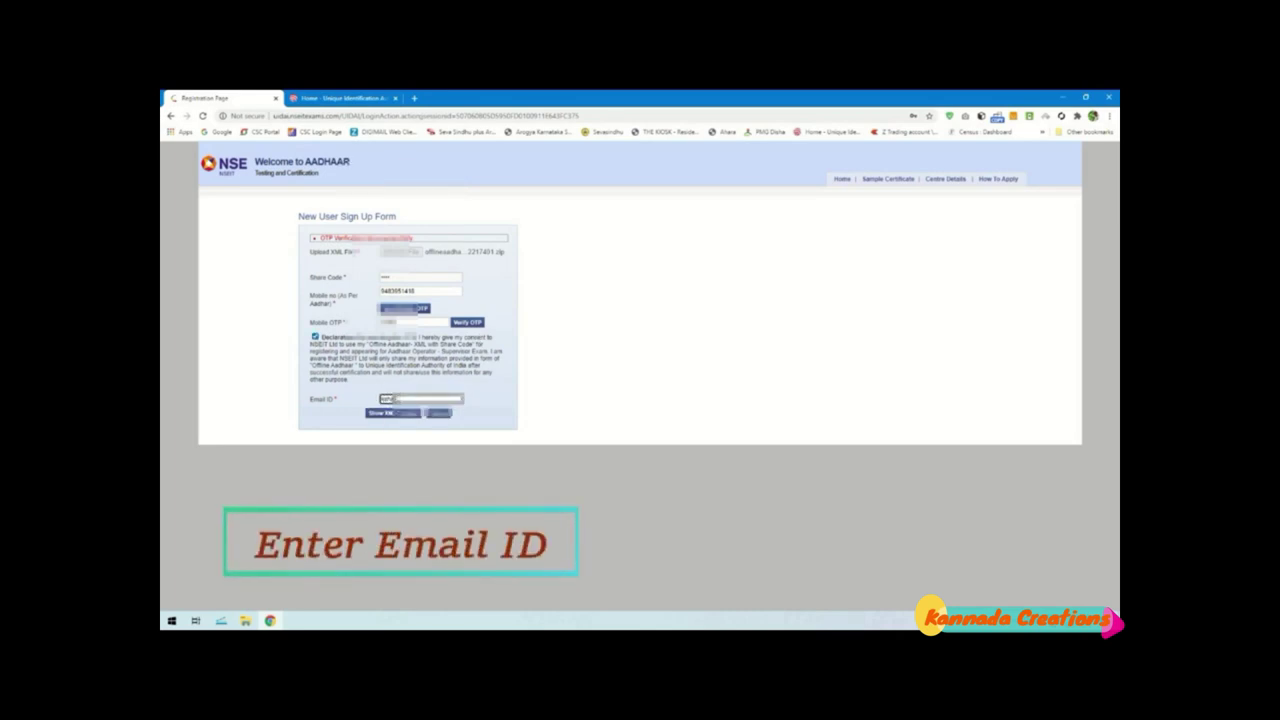
pyautogui.write('a')
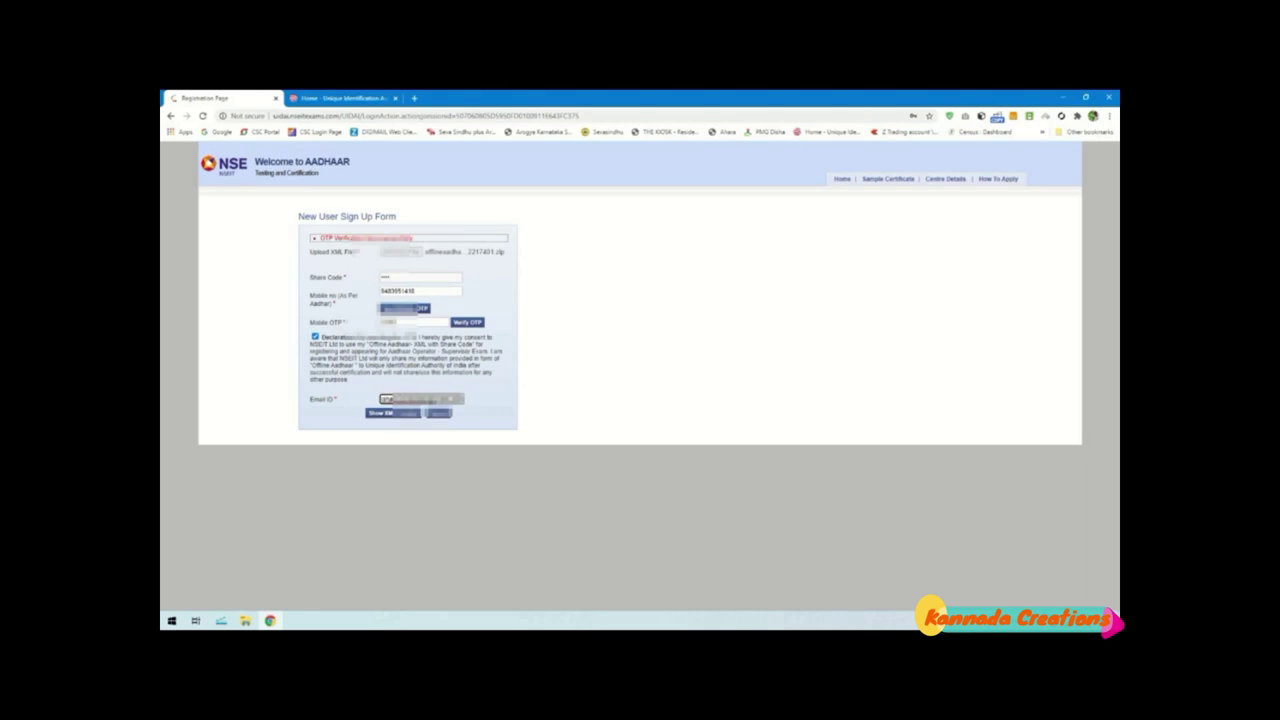
pyautogui.click(399, 417)
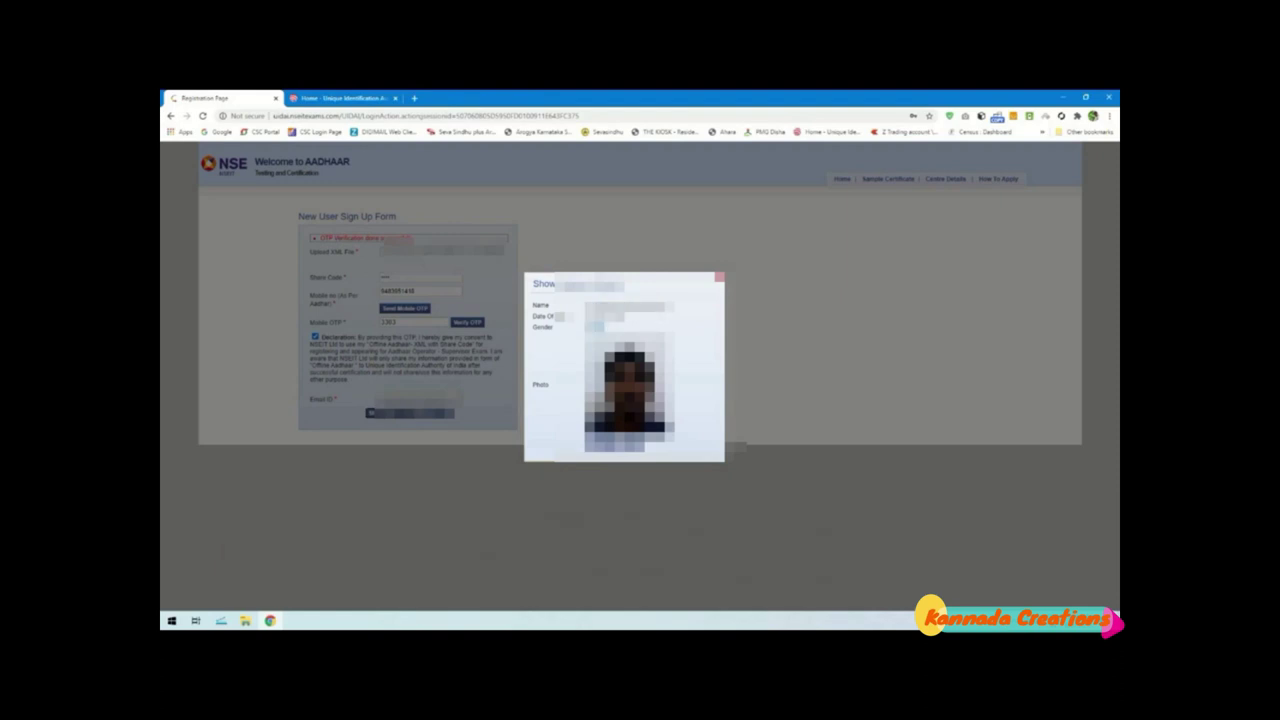
pyautogui.click(719, 277)
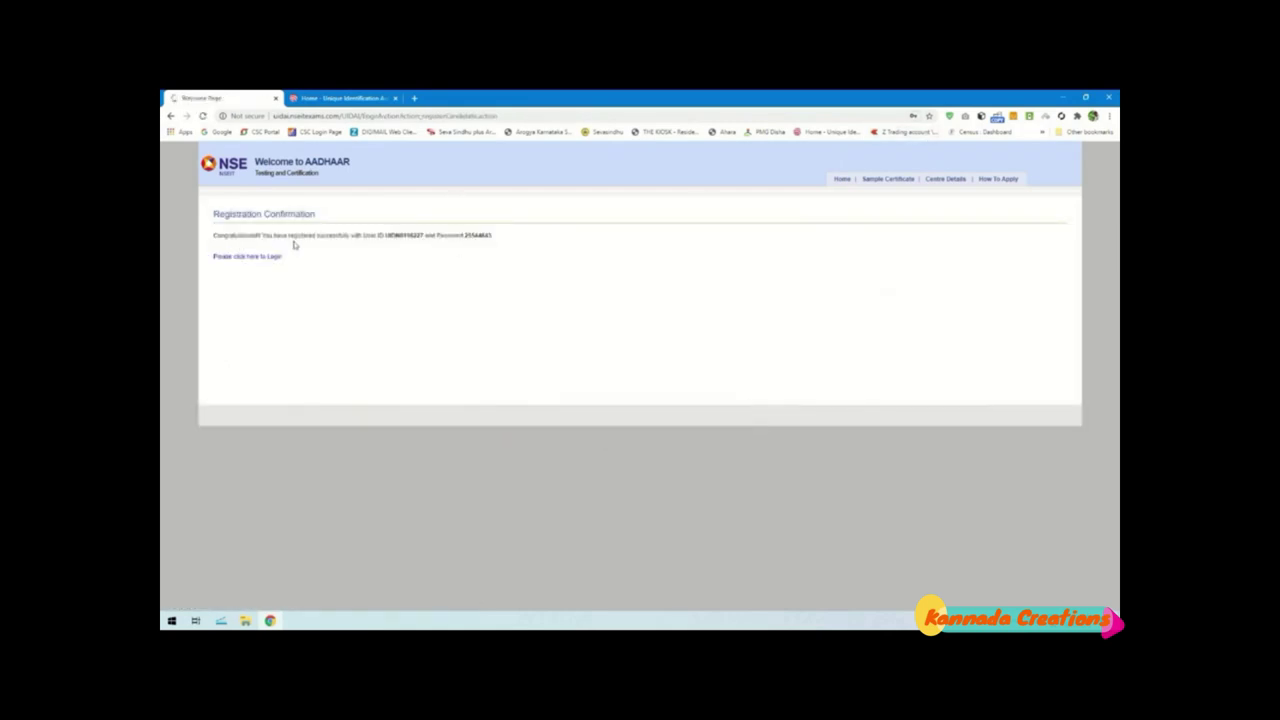
# Note the new user ID and password, then go to login and clear the User ID field
pyautogui.moveTo(386, 236); pyautogui.dragTo(423, 243)
pyautogui.moveTo(508, 240); pyautogui.dragTo(384, 236)
pyautogui.click(404, 248)
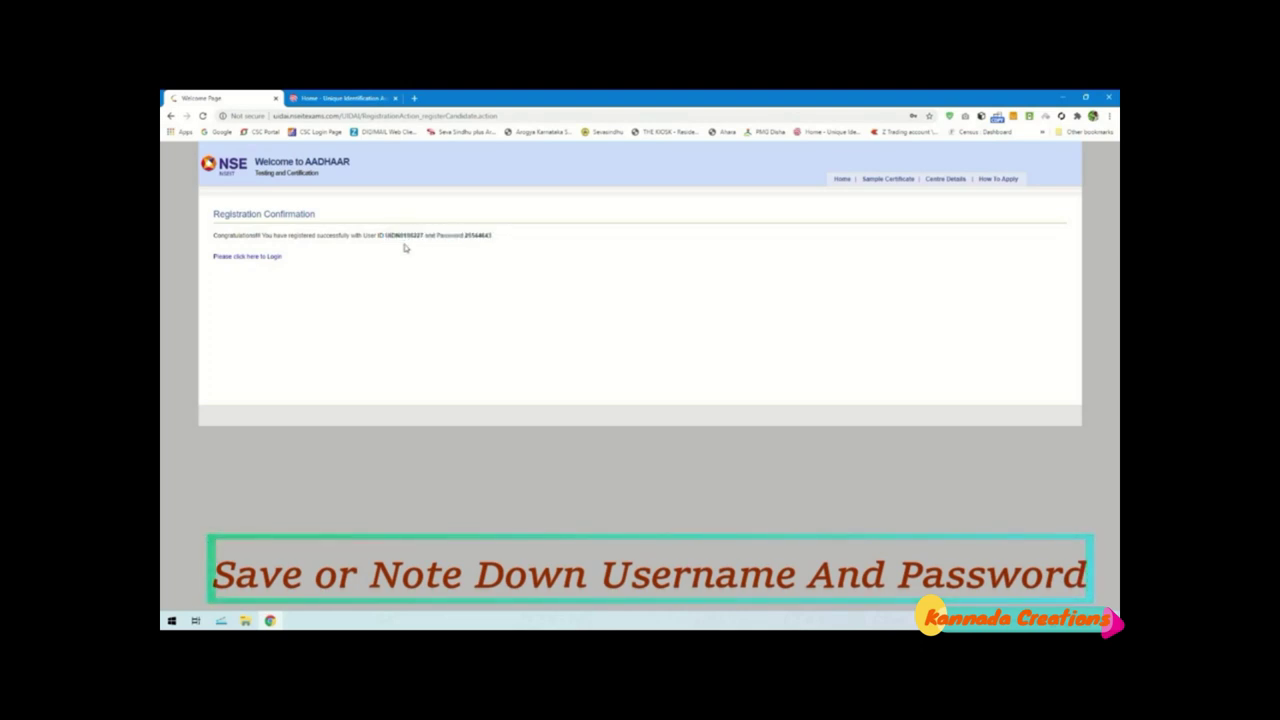
pyautogui.click(226, 258)
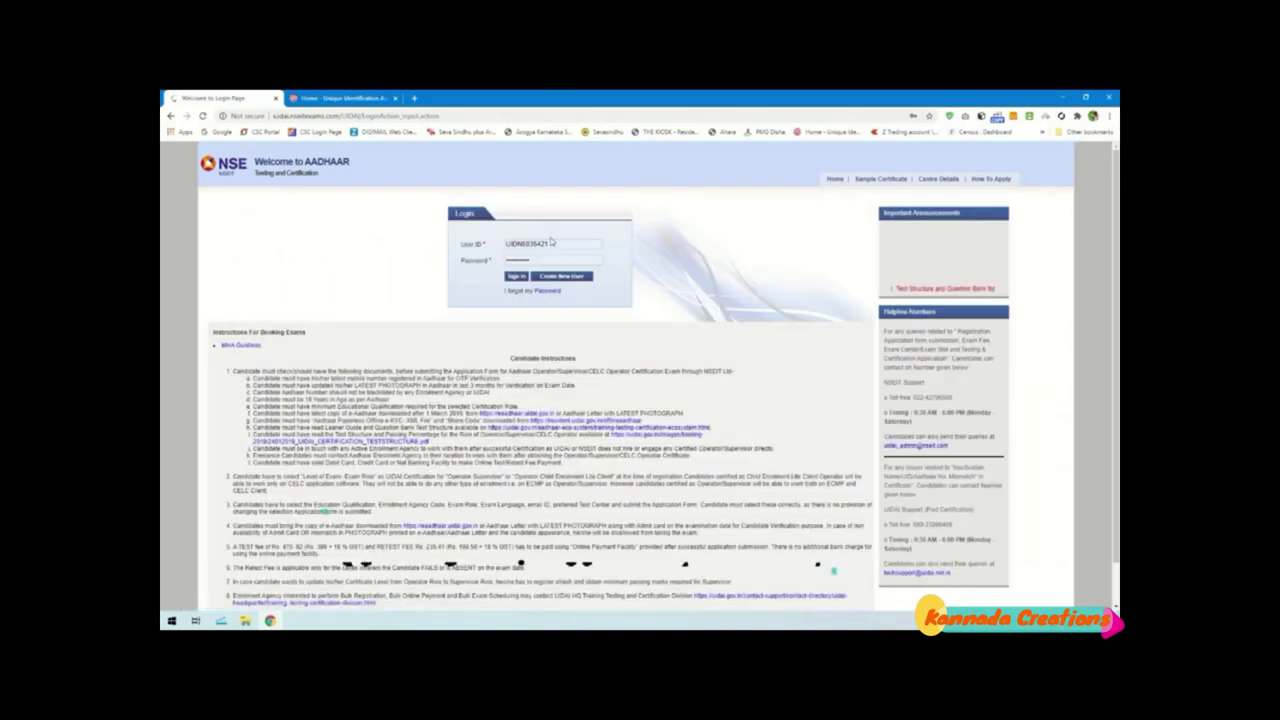
pyautogui.doubleClick(528, 243)
pyautogui.press('BackSpace')
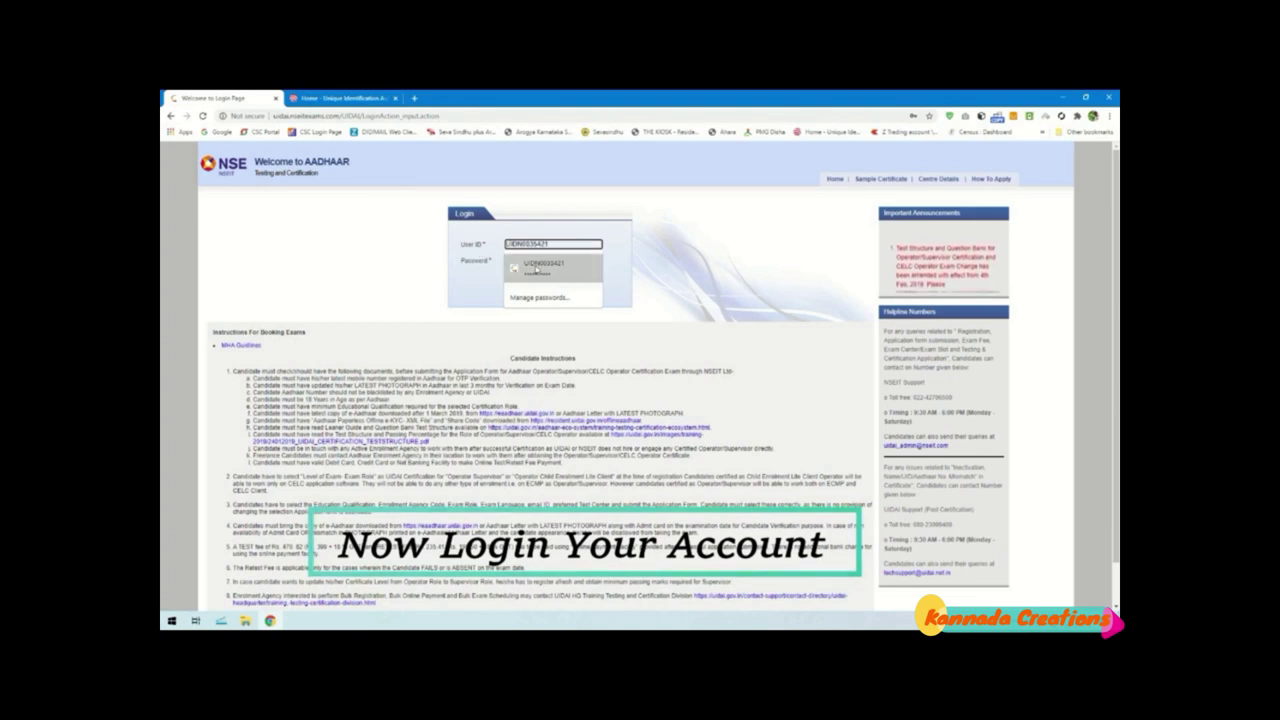
# Sign in with the new account's saved user ID and re-entered password
pyautogui.click(543, 265)
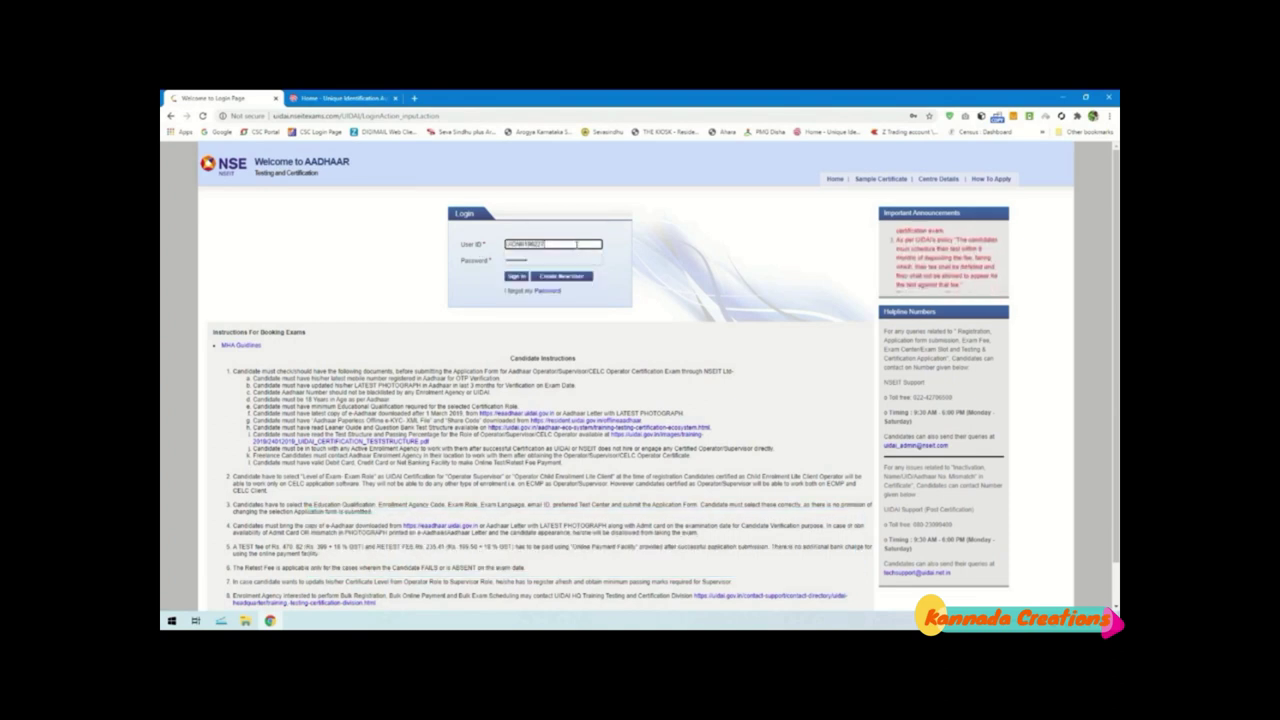
pyautogui.click(552, 259)
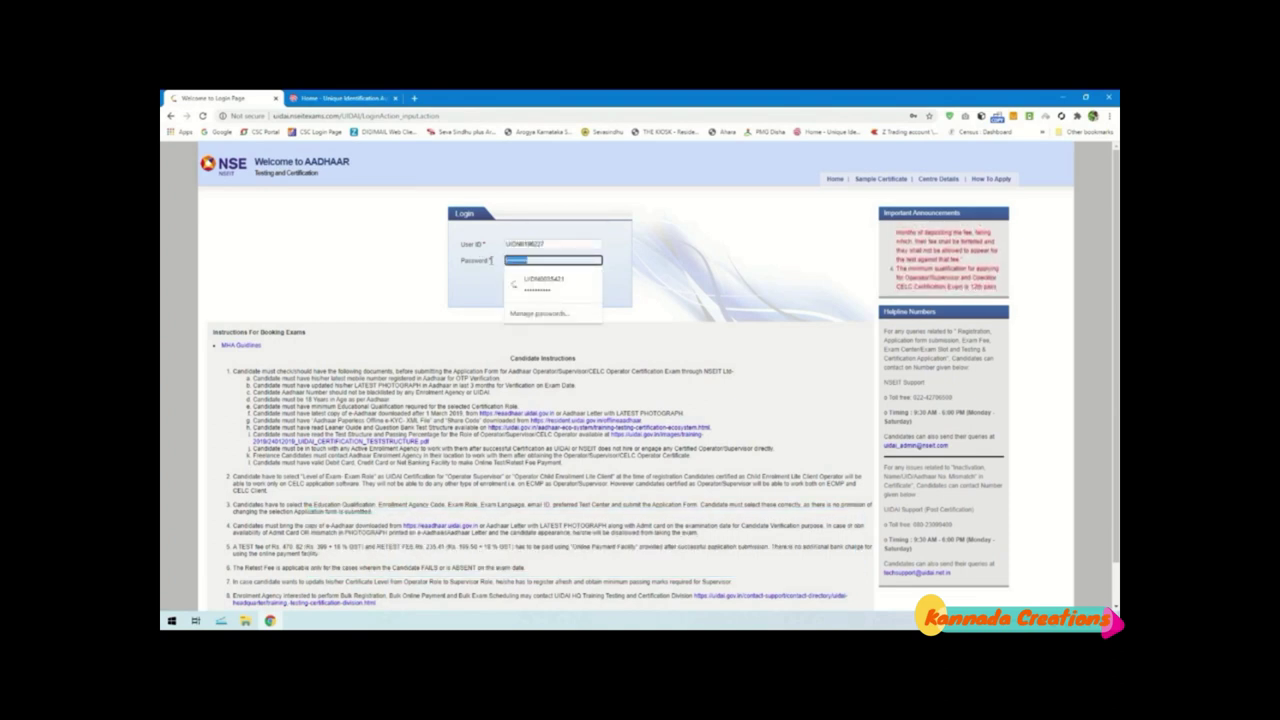
pyautogui.press('BackSpace')
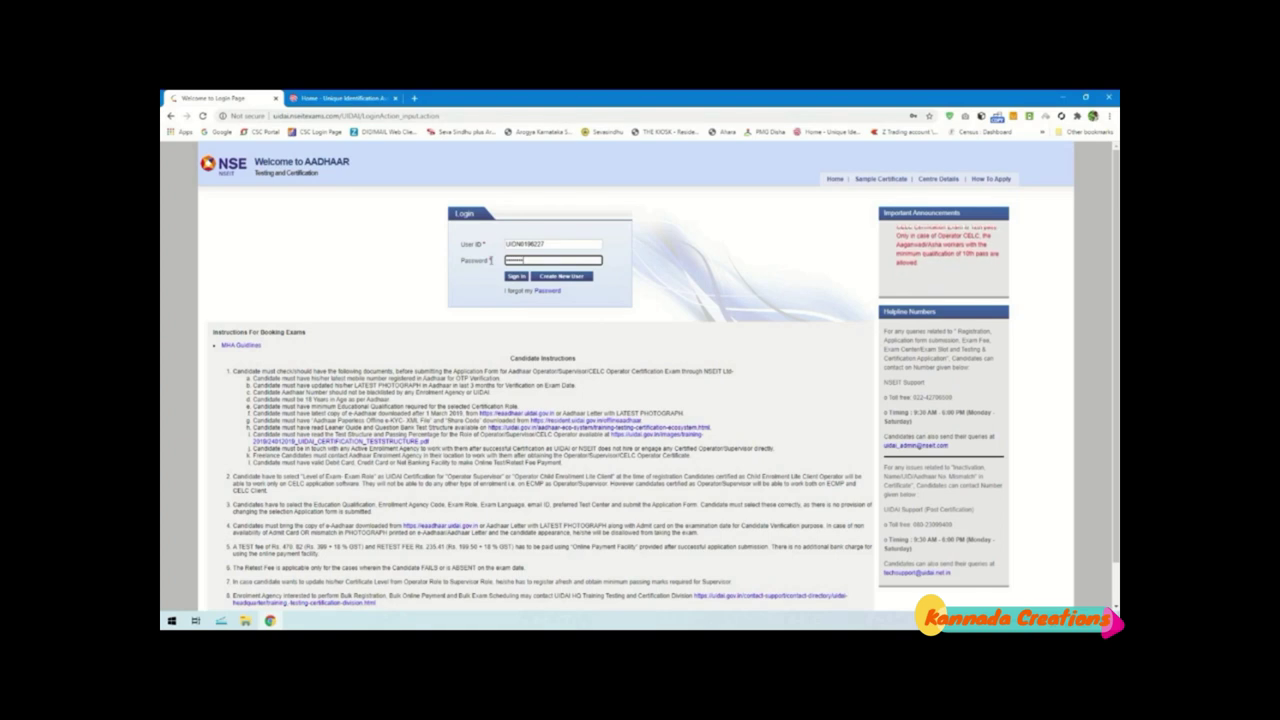
pyautogui.click(516, 277)
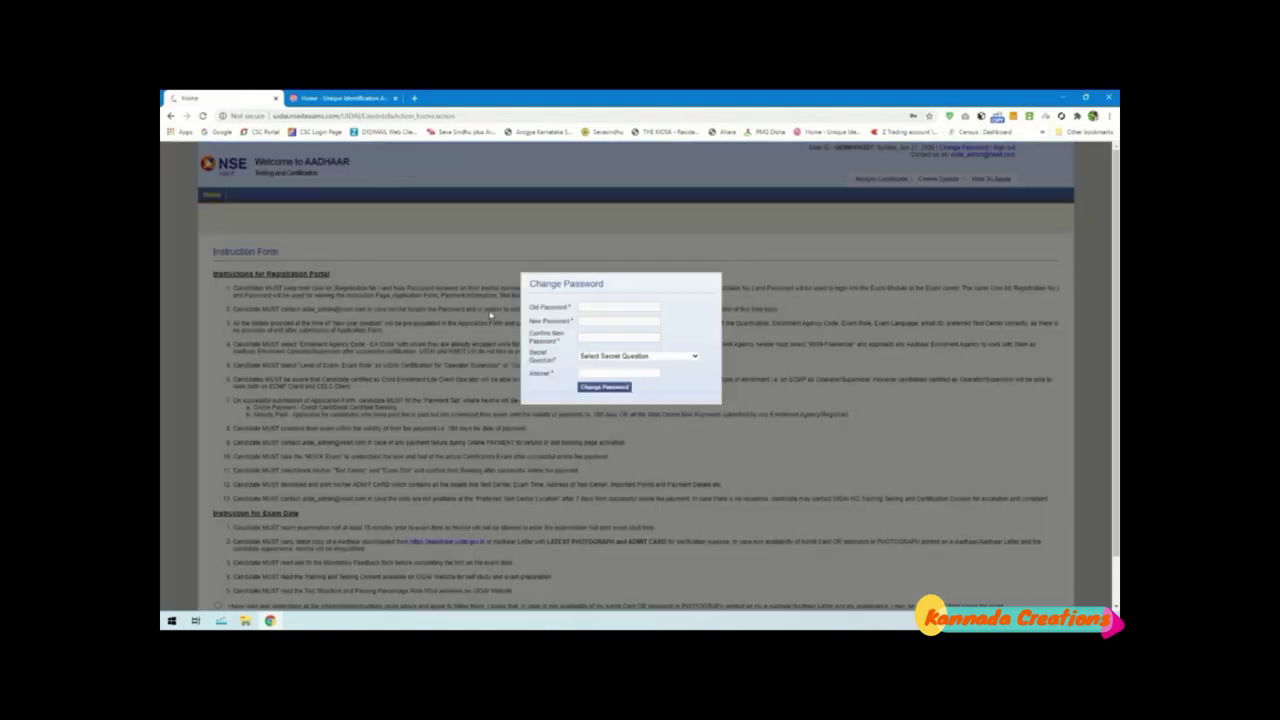
# Change the account password, choosing date of birth as the secret question
pyautogui.click(589, 309)
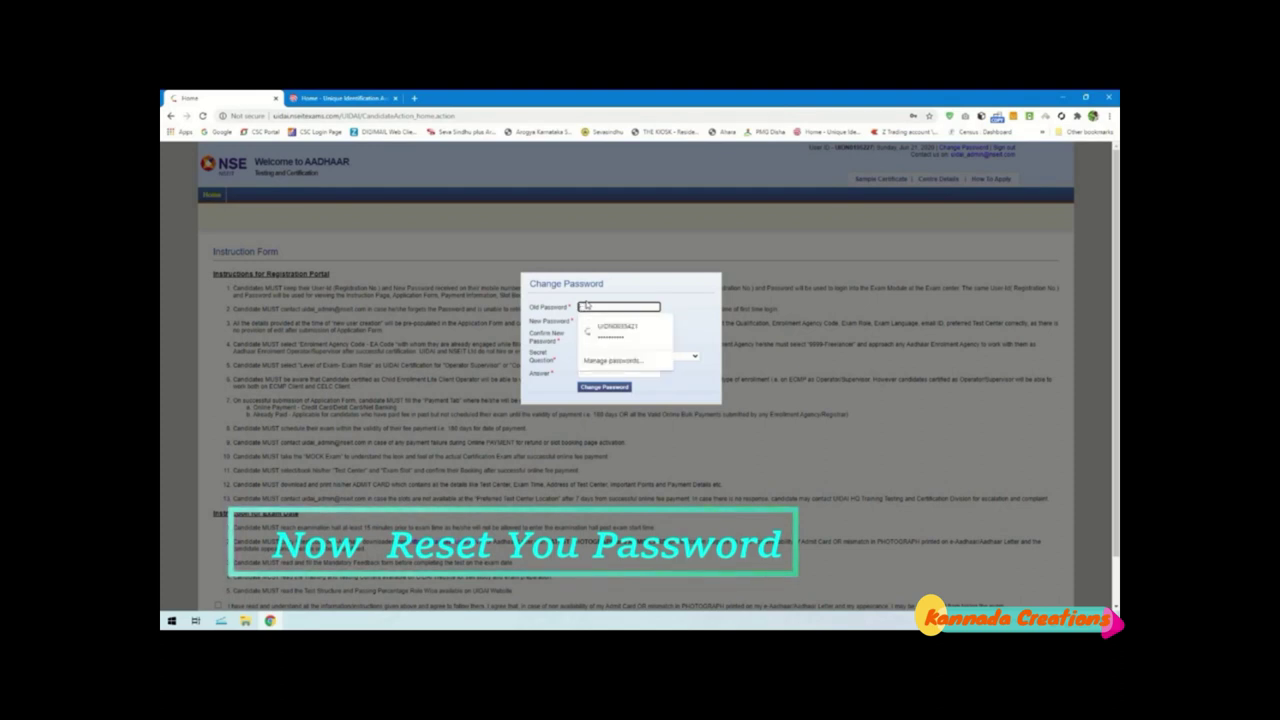
pyautogui.write('cs')
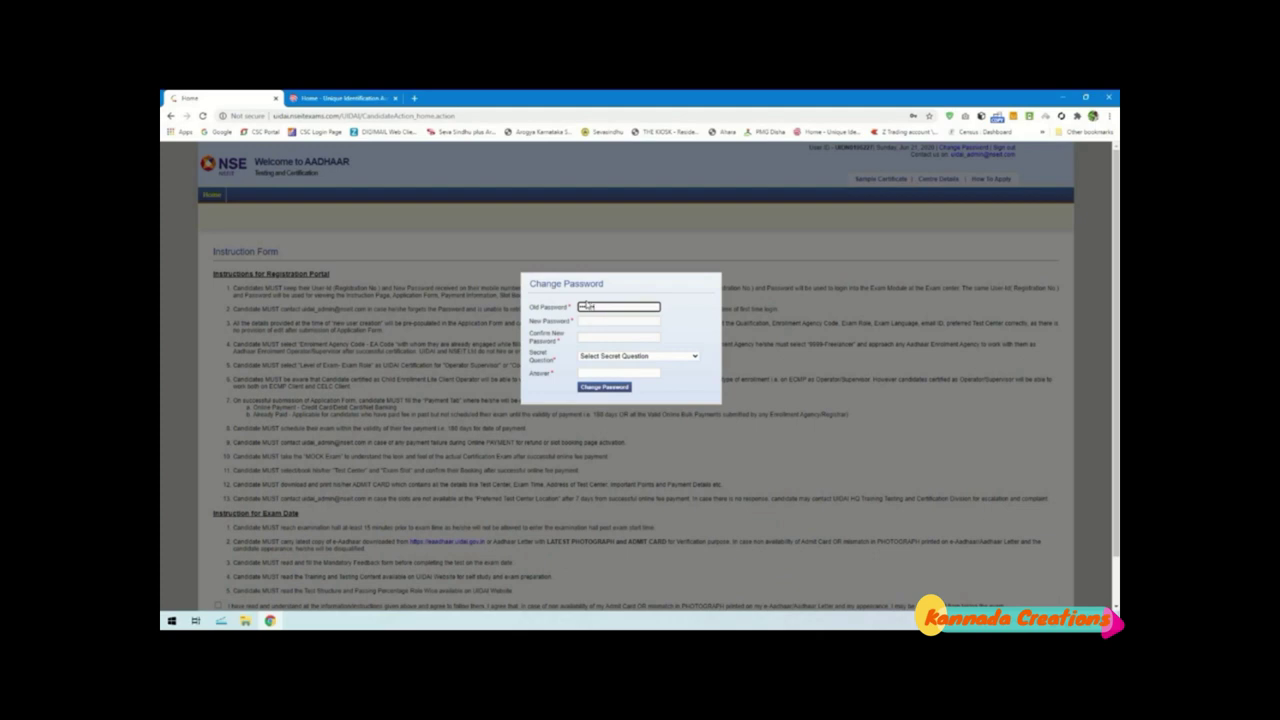
pyautogui.click(589, 320)
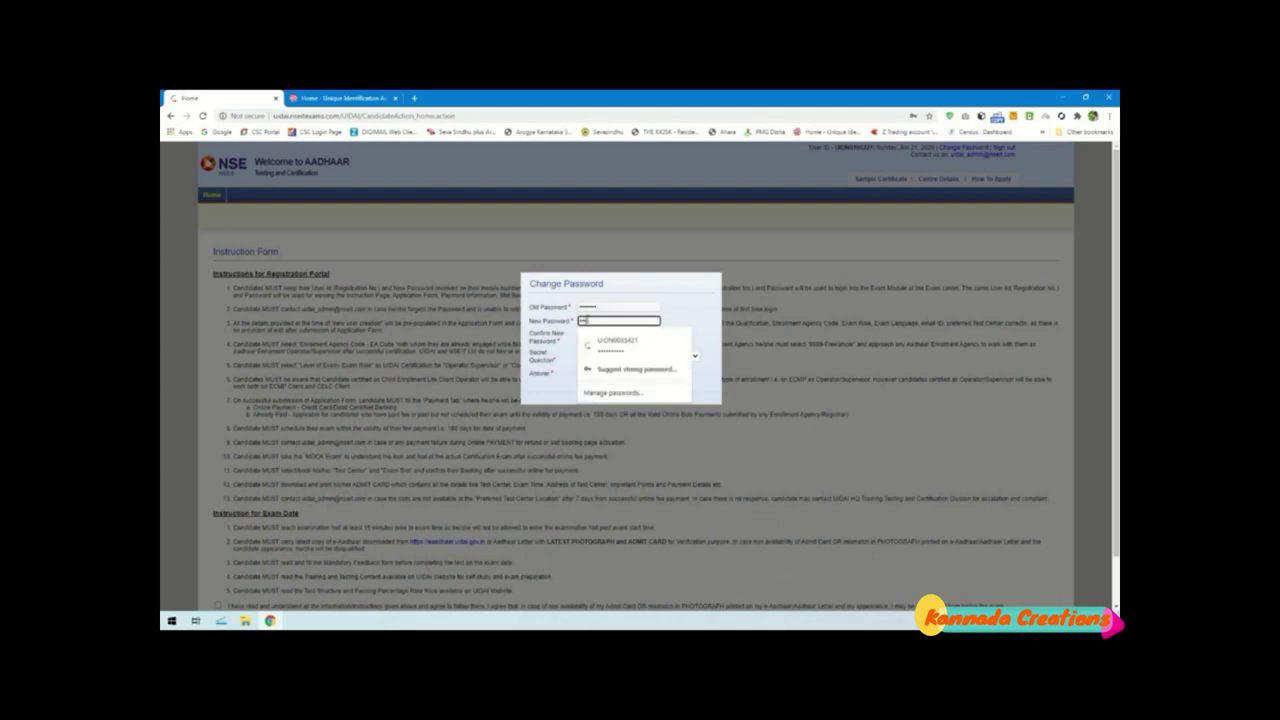
pyautogui.write('xxxxx')
pyautogui.click(633, 340)
pyautogui.write('x')
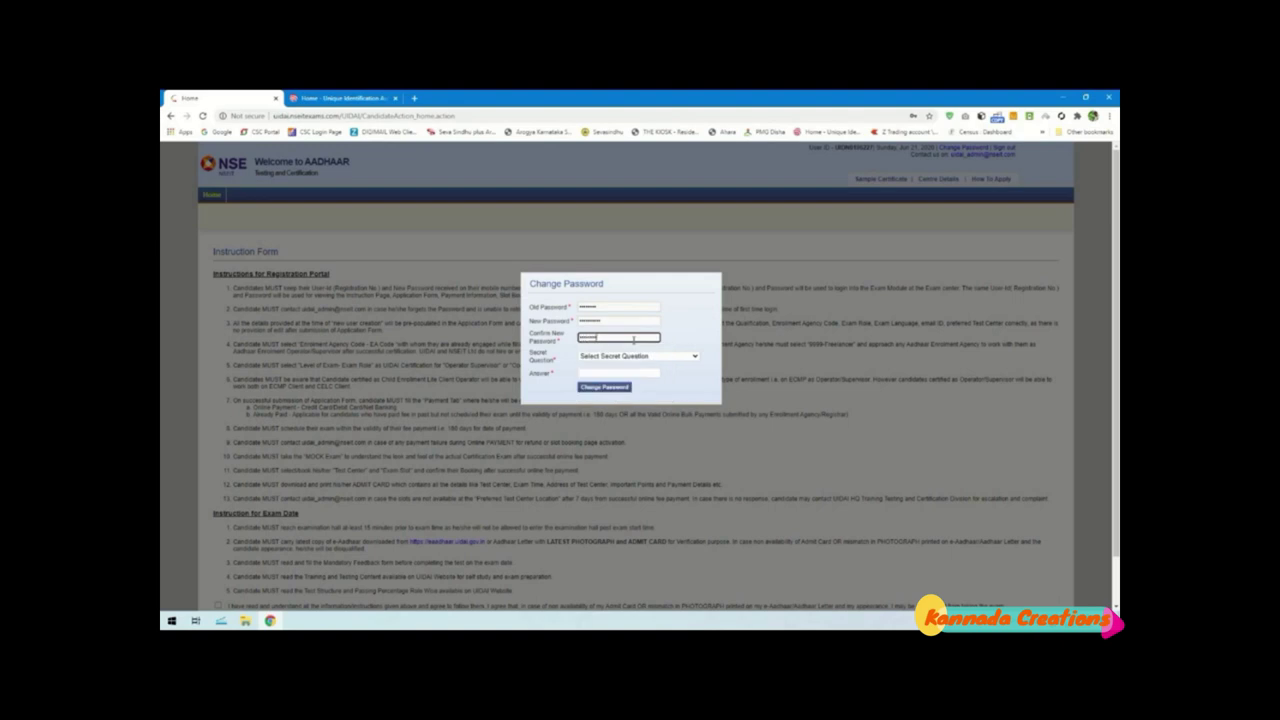
pyautogui.click(670, 357)
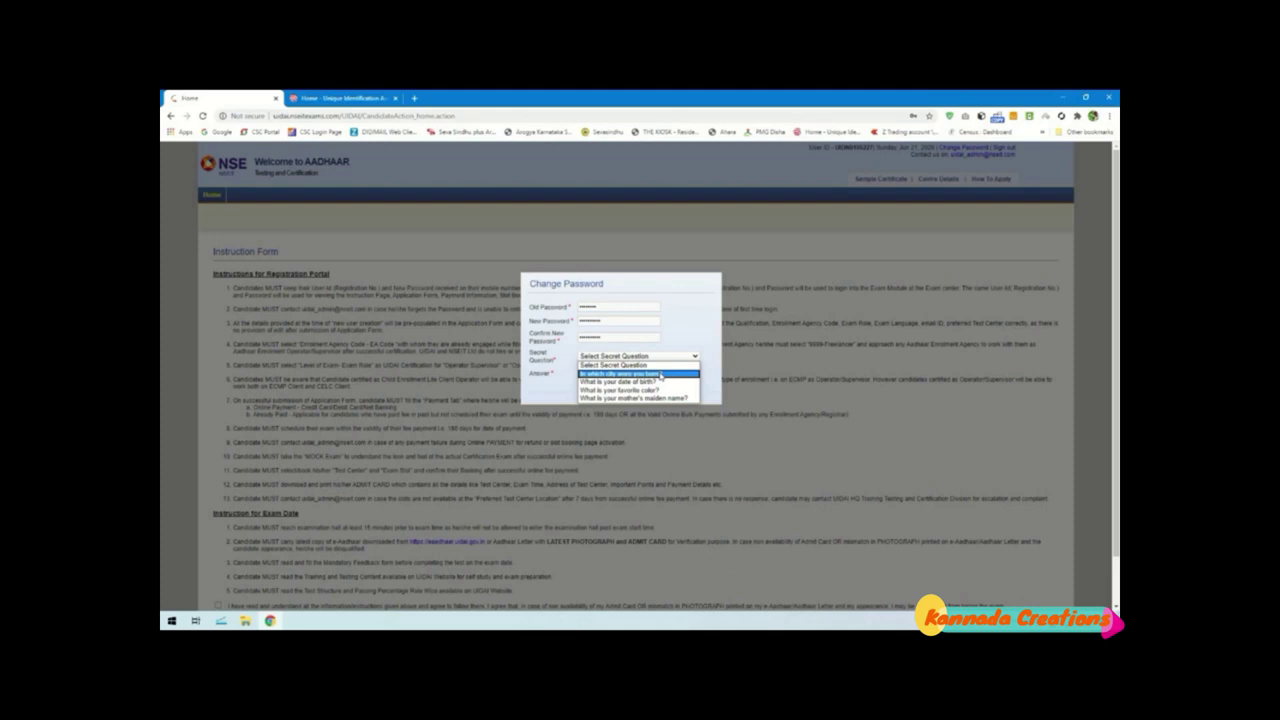
pyautogui.click(625, 381)
pyautogui.click(622, 372)
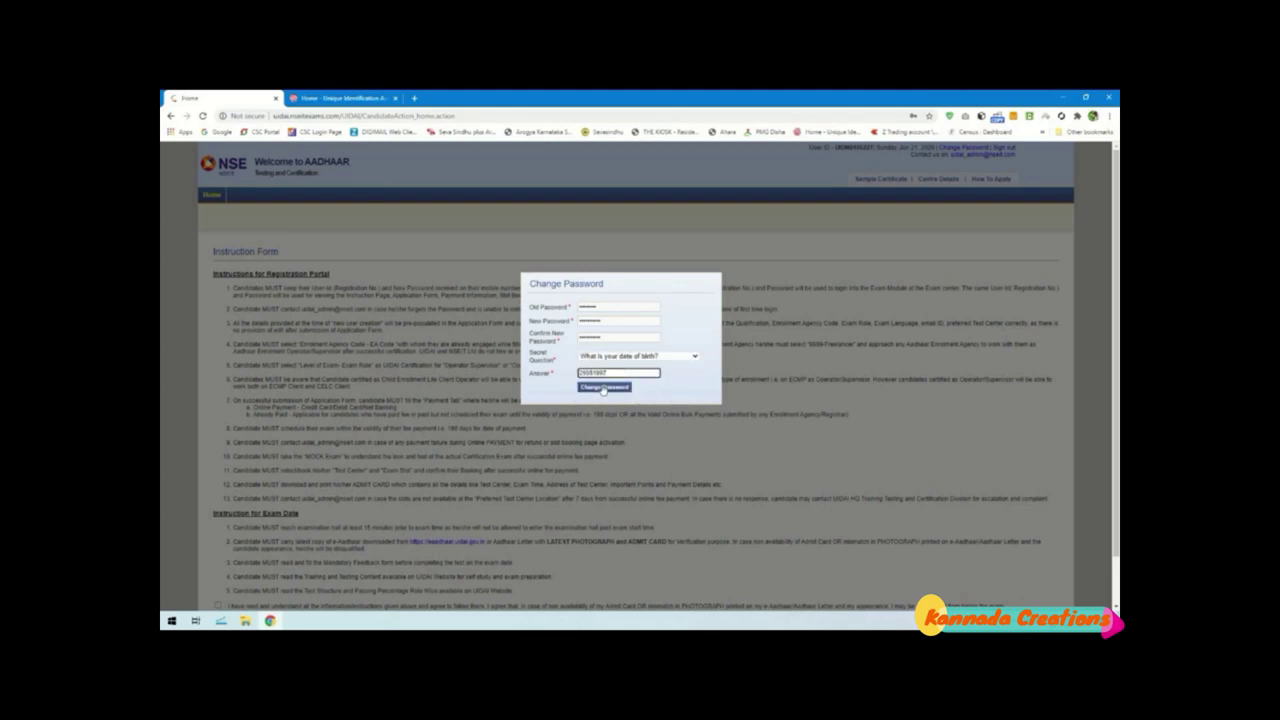
pyautogui.click(604, 387)
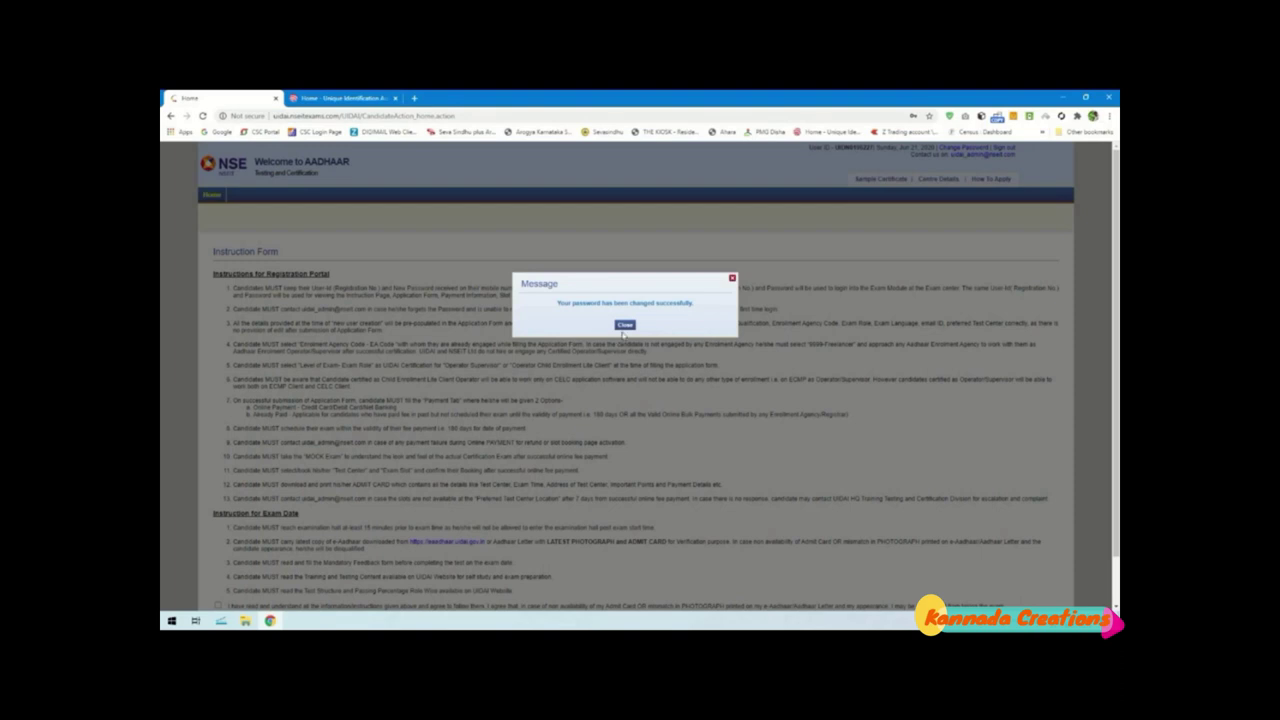
pyautogui.click(624, 325)
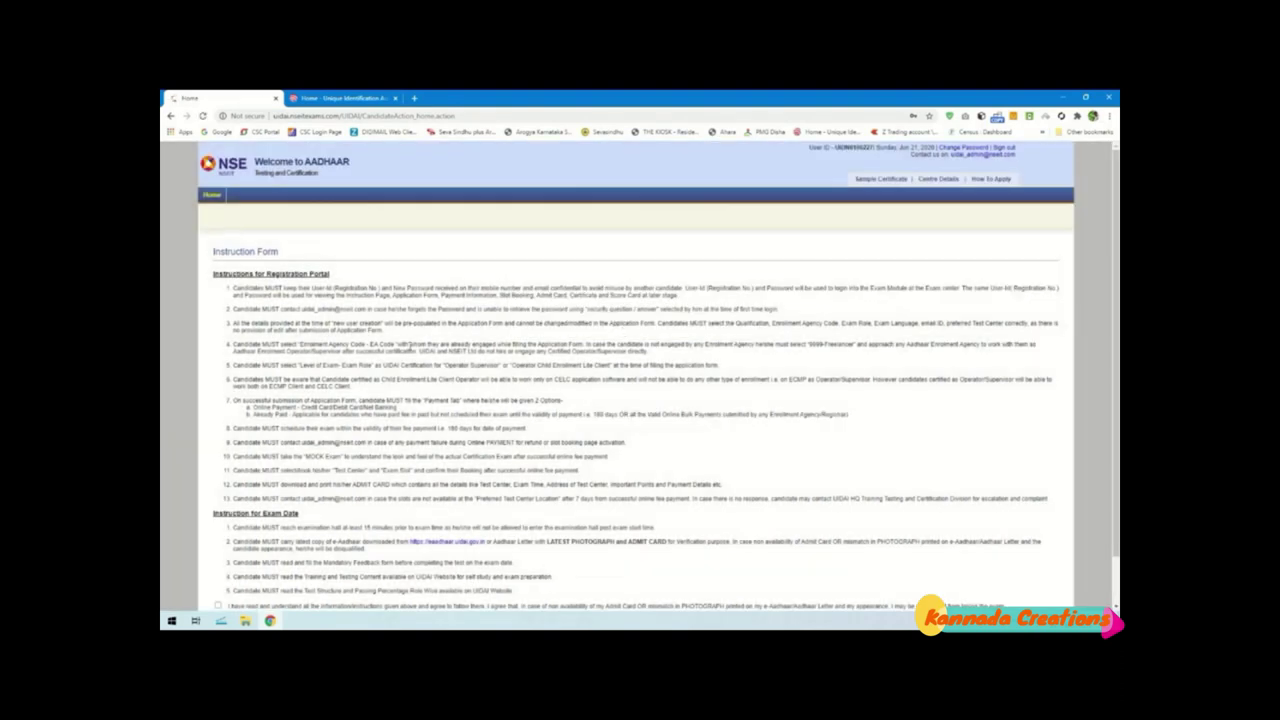
# Agree to the Instruction Form terms and continue to the Application Form
pyautogui.scroll(-1, 519, 335)
pyautogui.hotkey('ctrl', 'a')
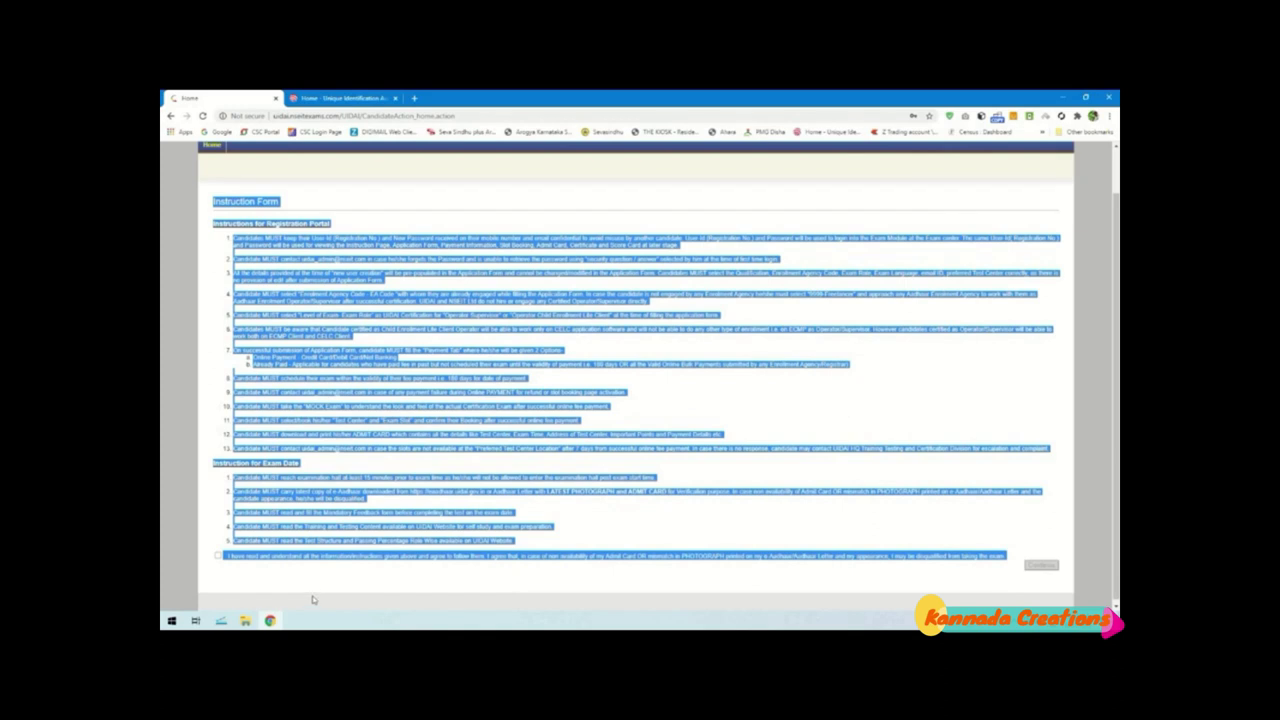
pyautogui.click(316, 598)
pyautogui.click(218, 557)
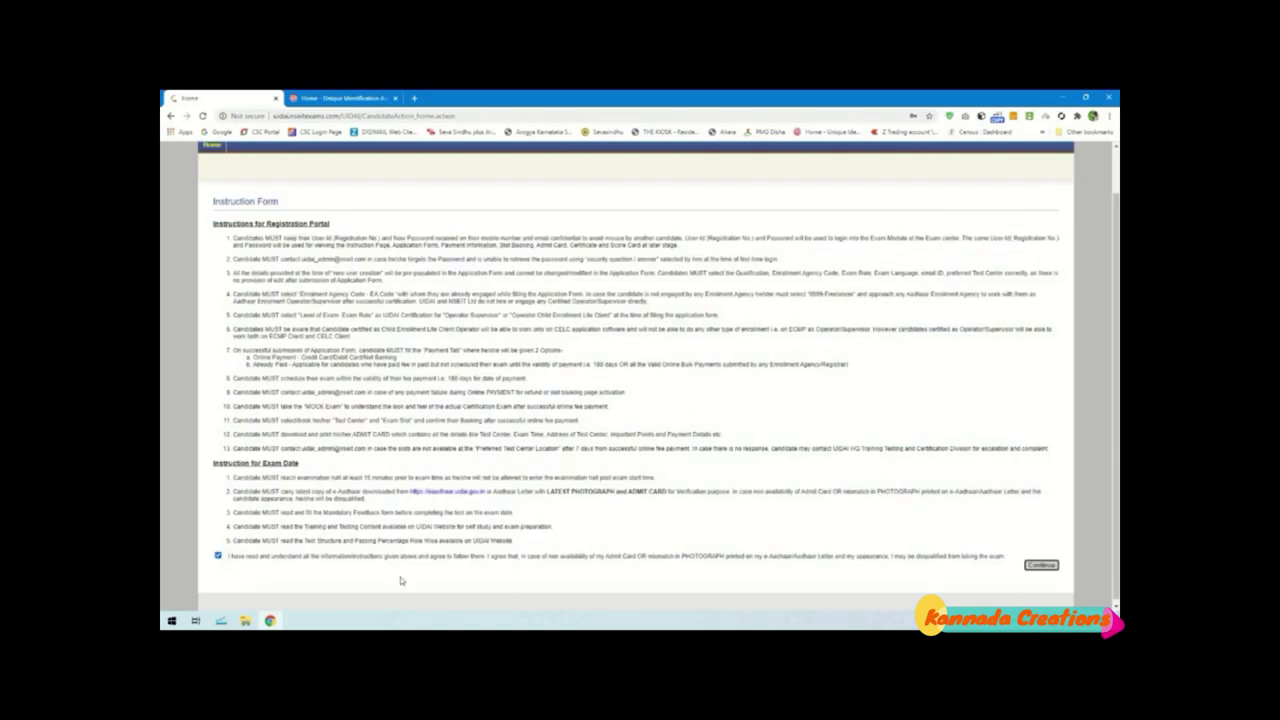
pyautogui.click(1041, 566)
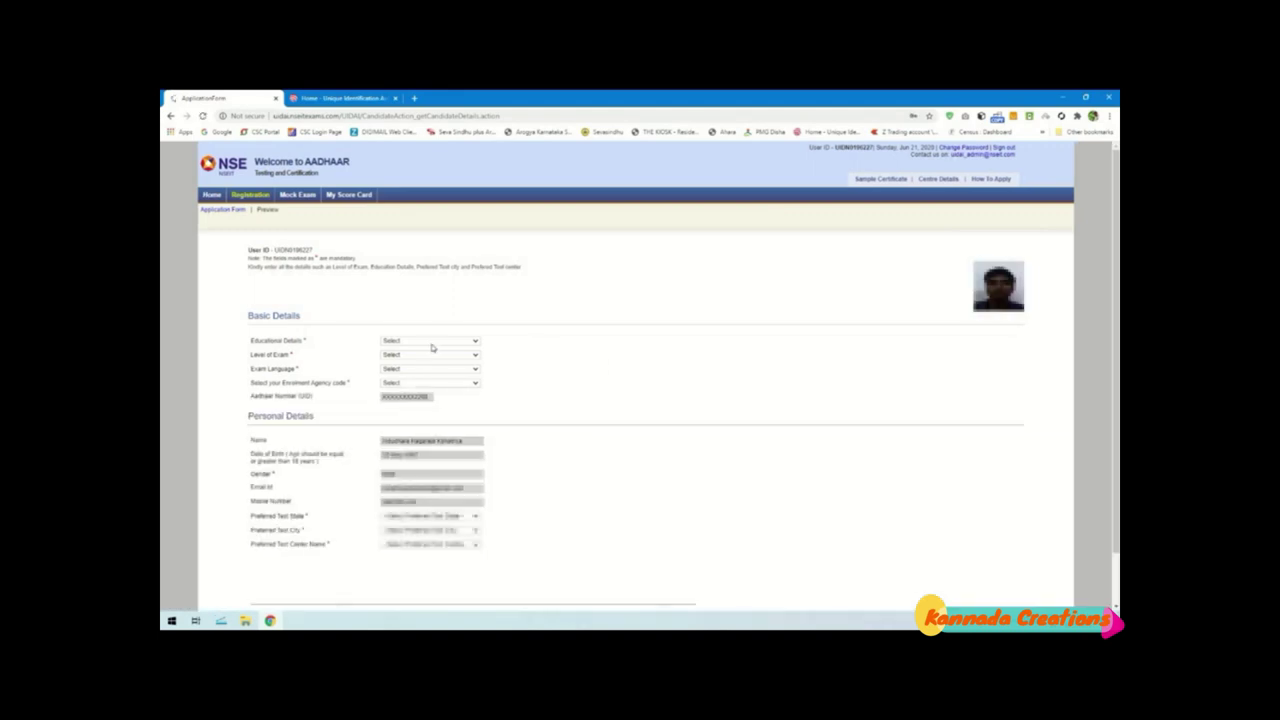
# Choose Graduate qualification, Operator - Supervisor certification, Kannada language and the CSC e-Governance agency code
pyautogui.click(434, 343)
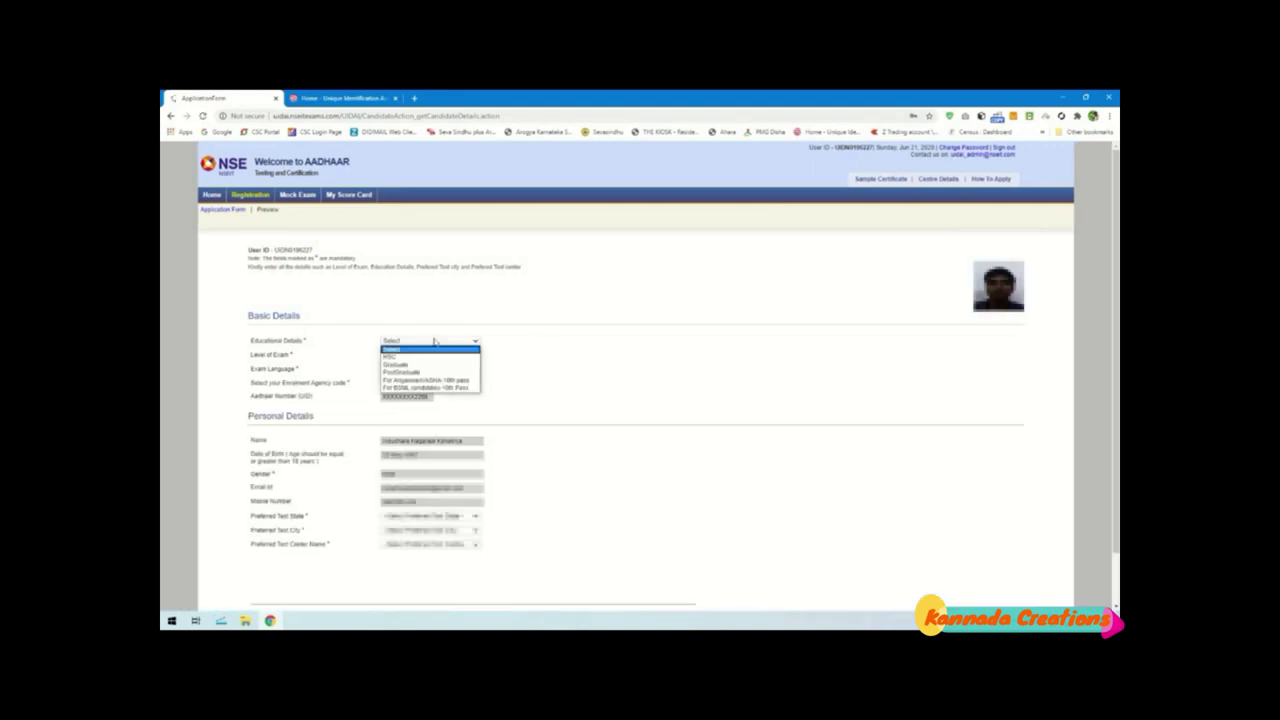
pyautogui.click(410, 365)
pyautogui.click(407, 357)
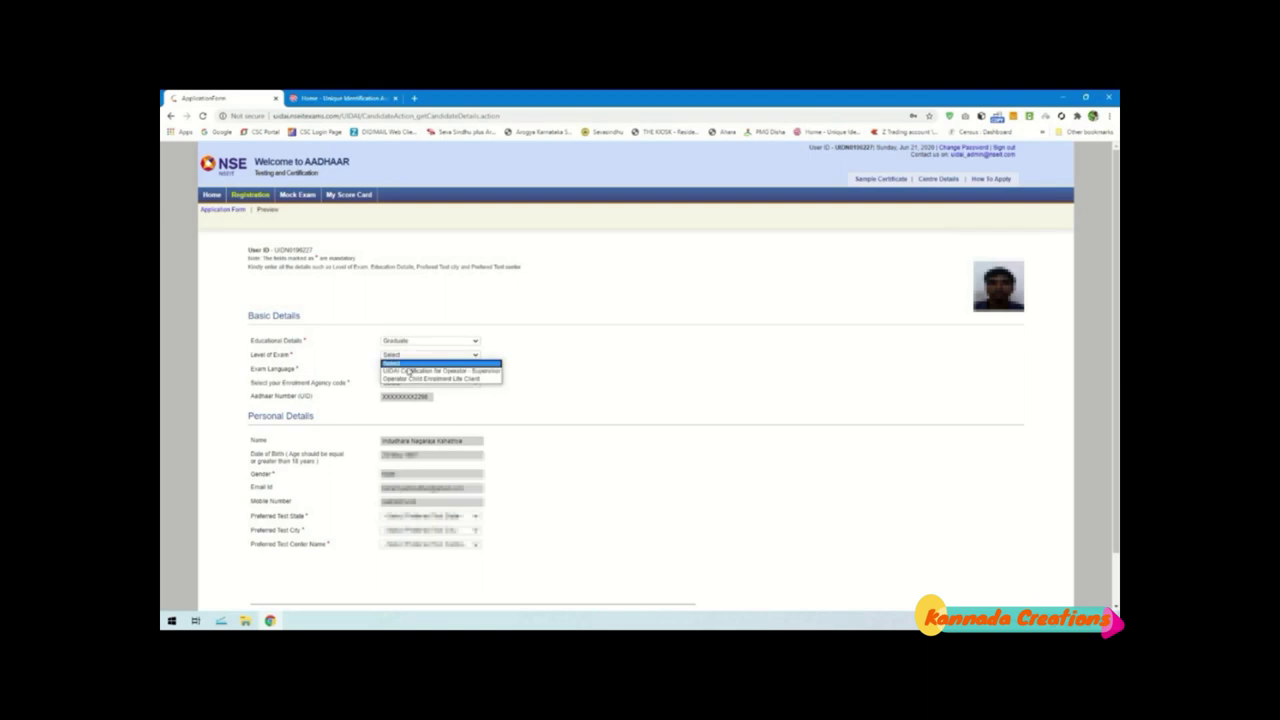
pyautogui.click(409, 371)
pyautogui.click(406, 370)
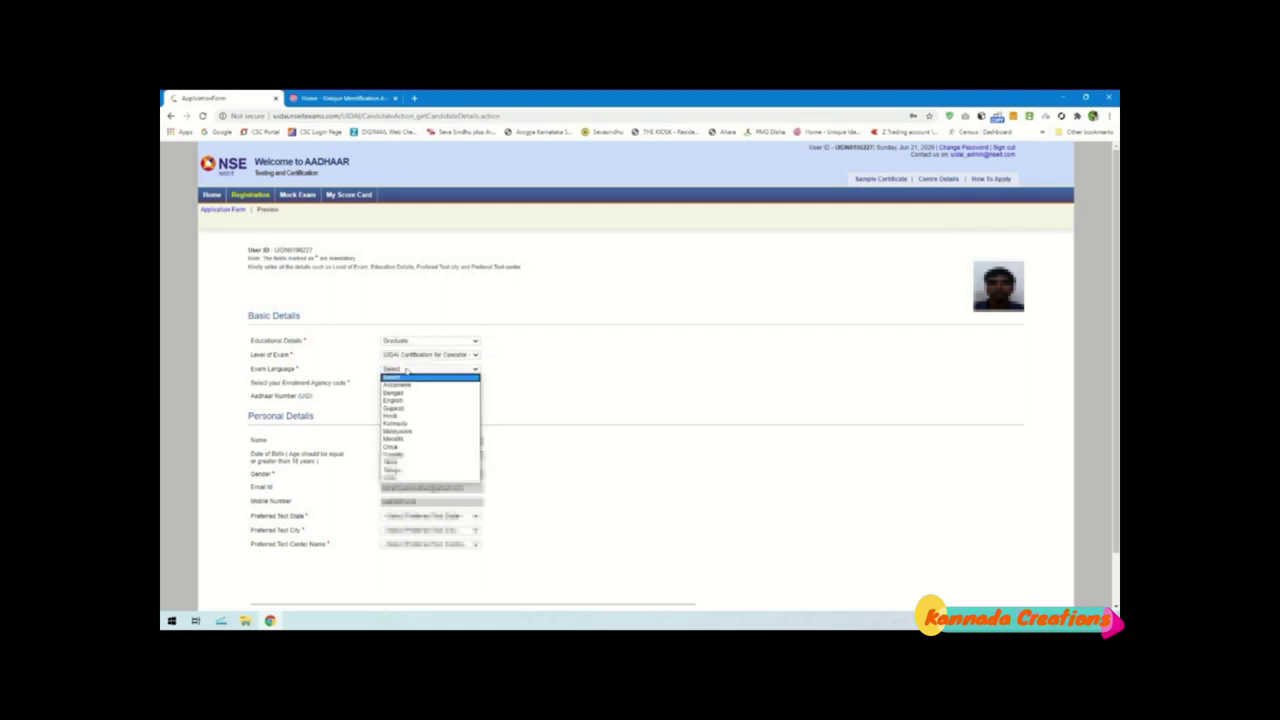
pyautogui.click(407, 424)
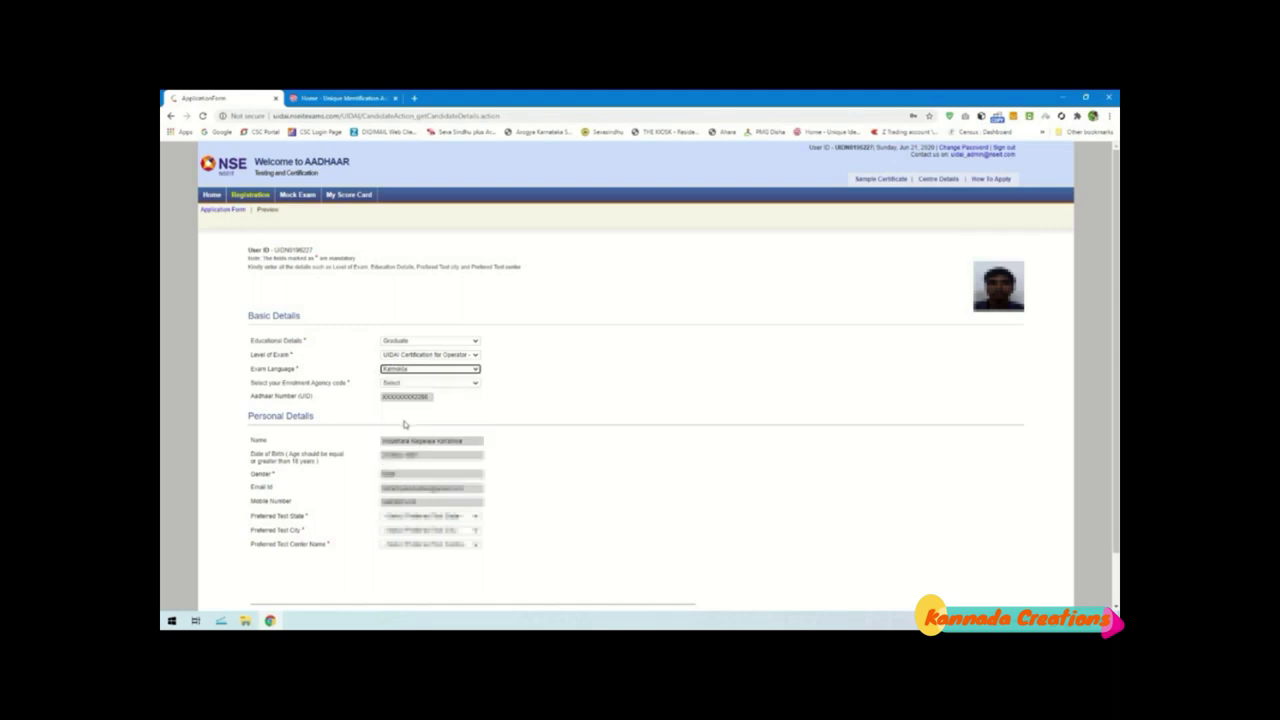
pyautogui.click(408, 384)
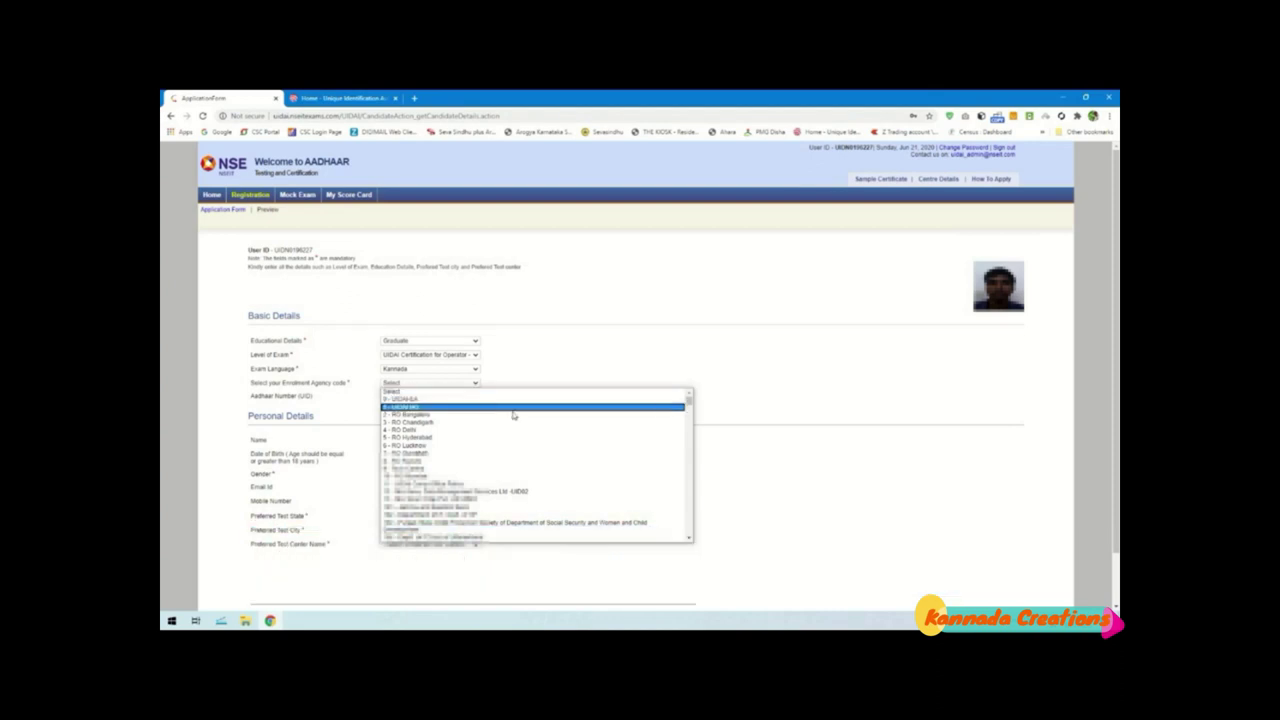
pyautogui.scroll(-5, 460, 460)
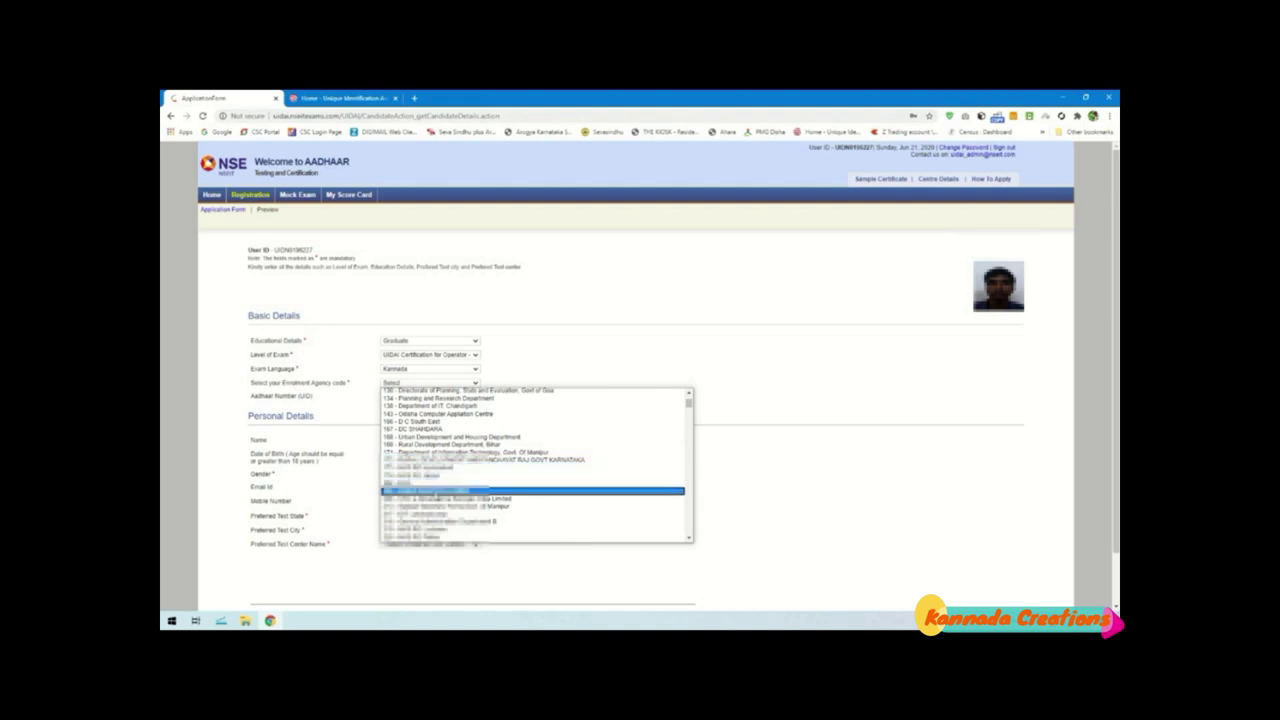
pyautogui.click(440, 491)
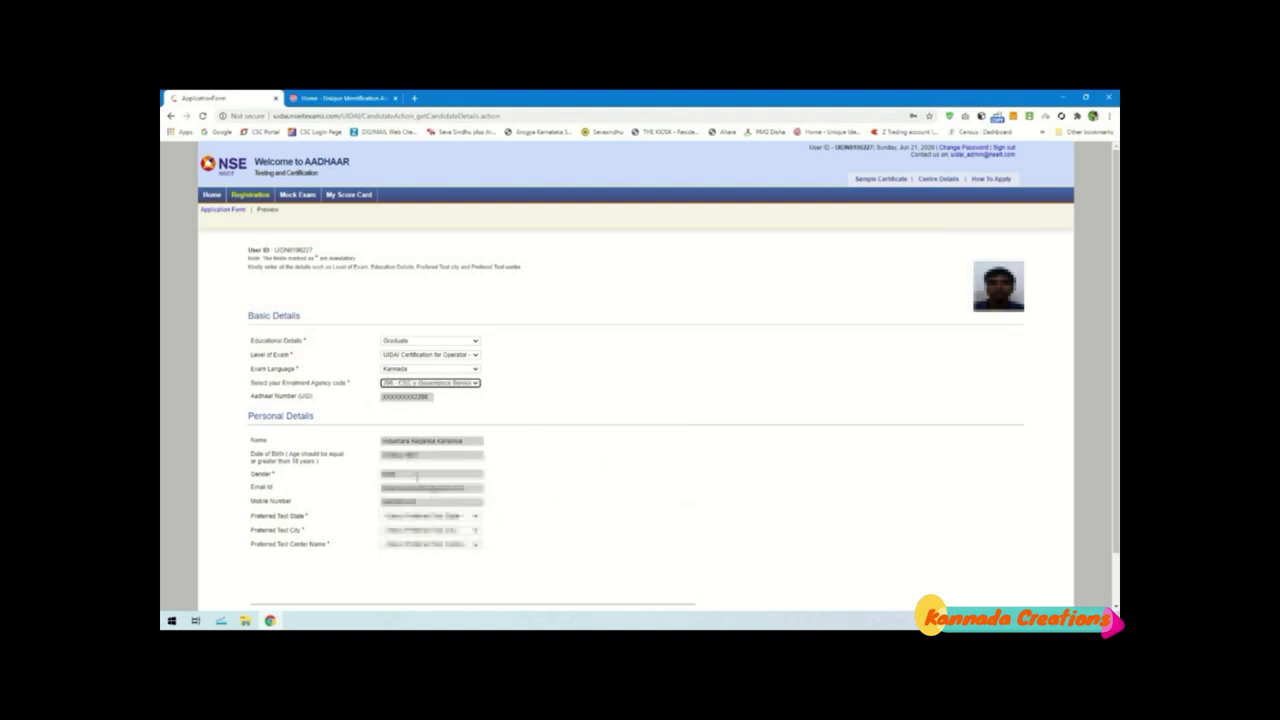
# Pick Karnataka with Hubli as test city and centre, then save to preview the application
pyautogui.click(456, 519)
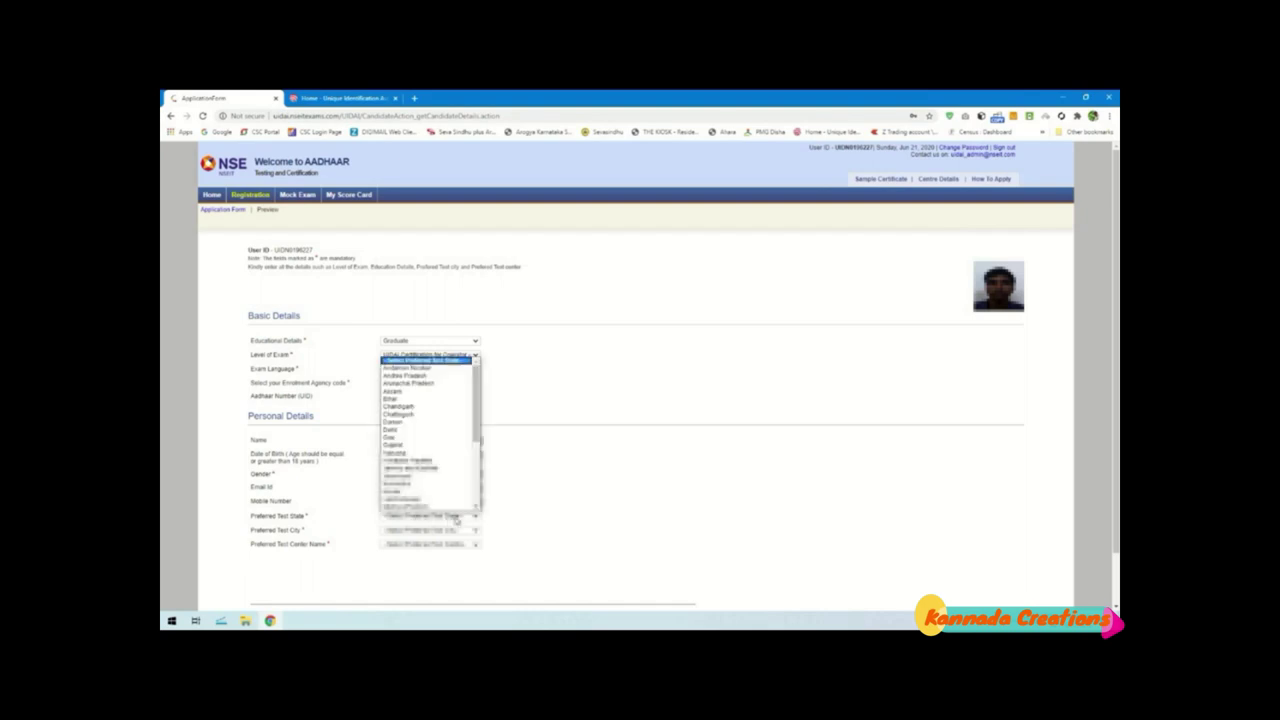
pyautogui.click(424, 477)
pyautogui.click(430, 529)
pyautogui.scroll(-3, 415, 480)
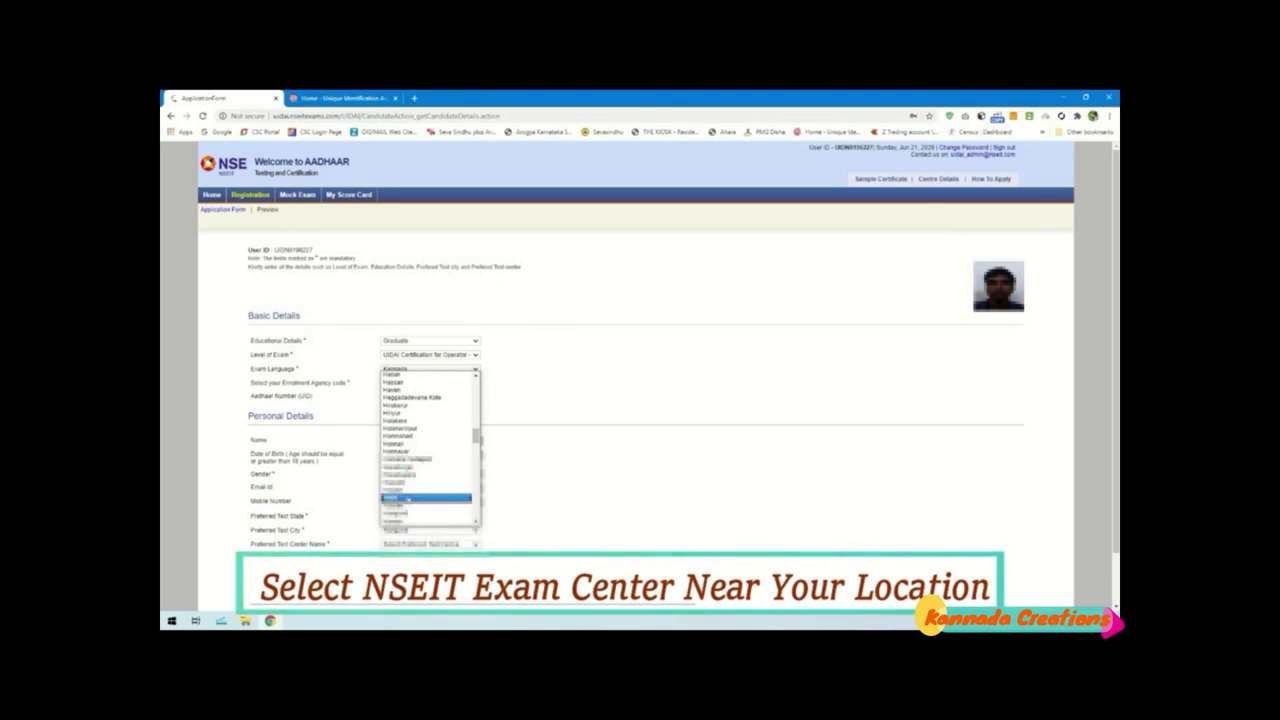
pyautogui.click(412, 493)
pyautogui.click(420, 544)
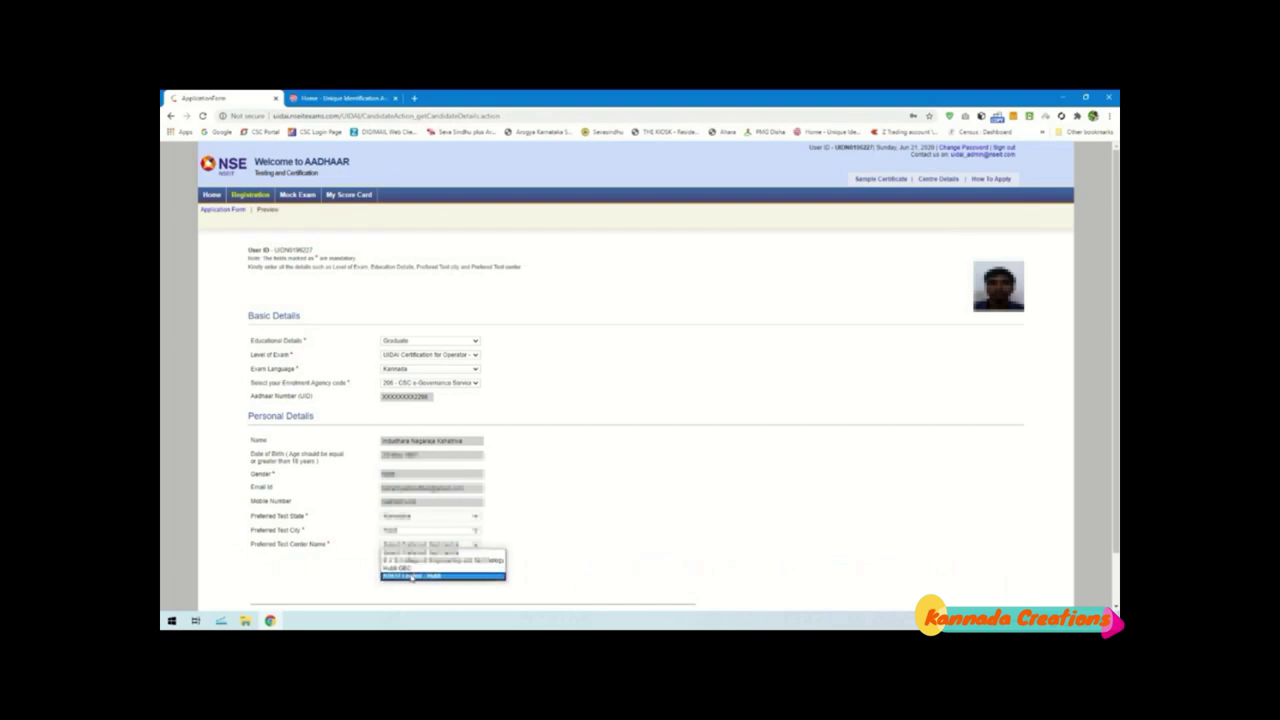
pyautogui.click(411, 577)
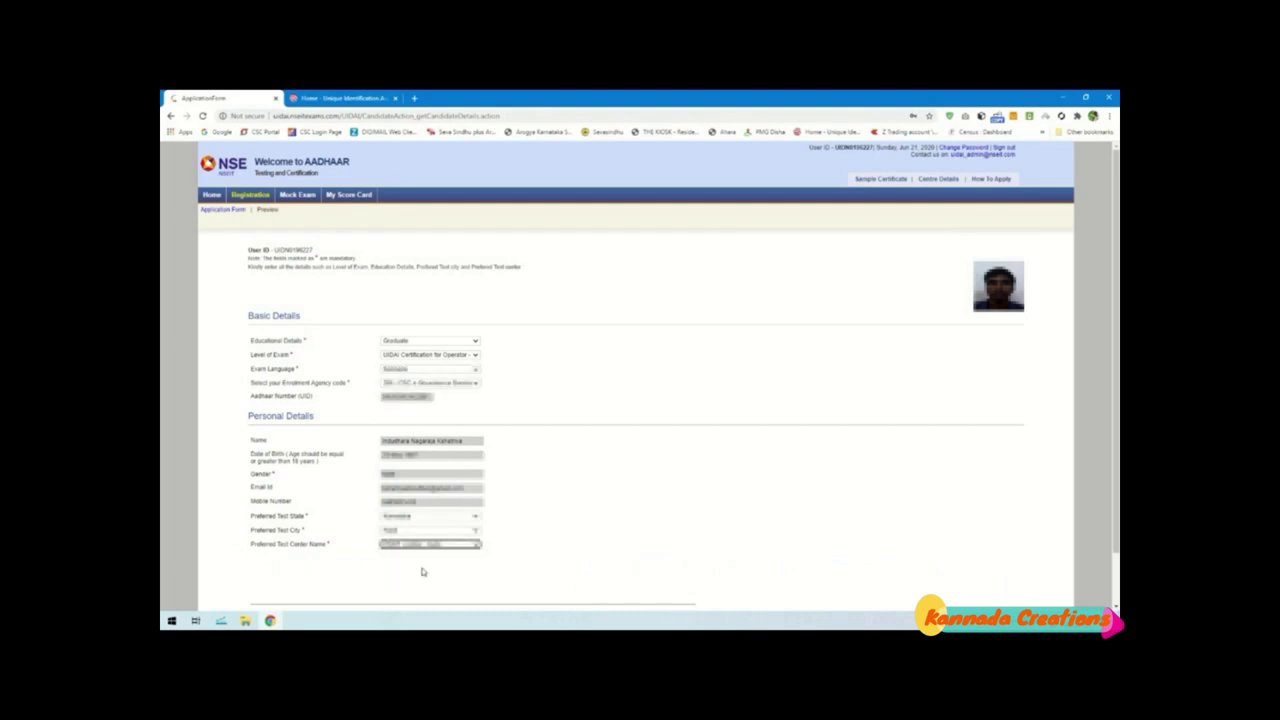
pyautogui.scroll(-1, 423, 566)
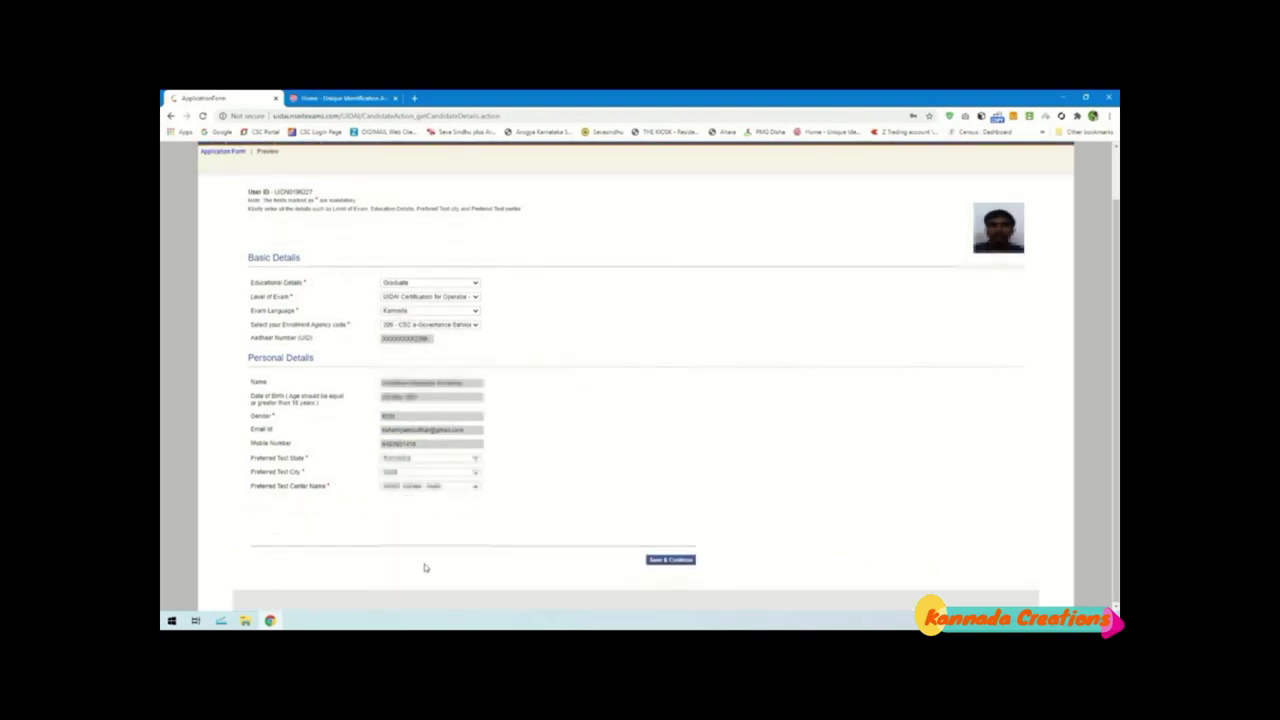
pyautogui.click(667, 562)
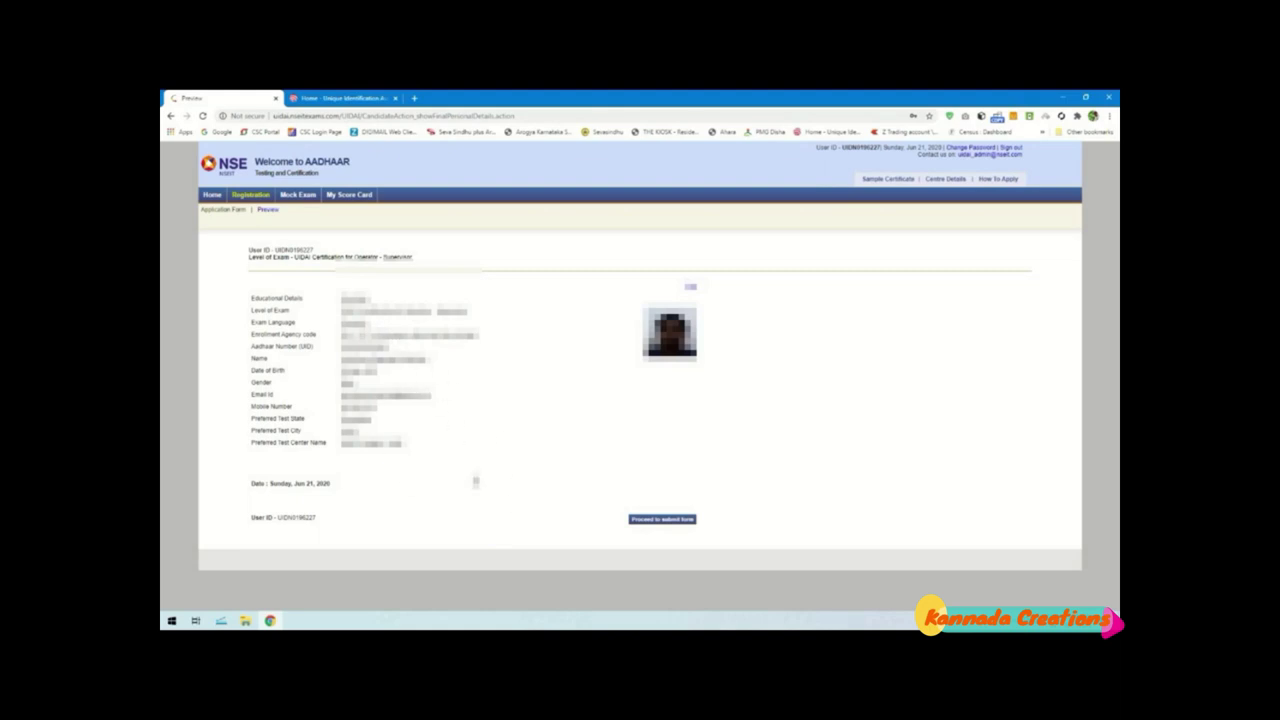
# Proceed to submit the application form and accept the declaration
pyautogui.click(661, 520)
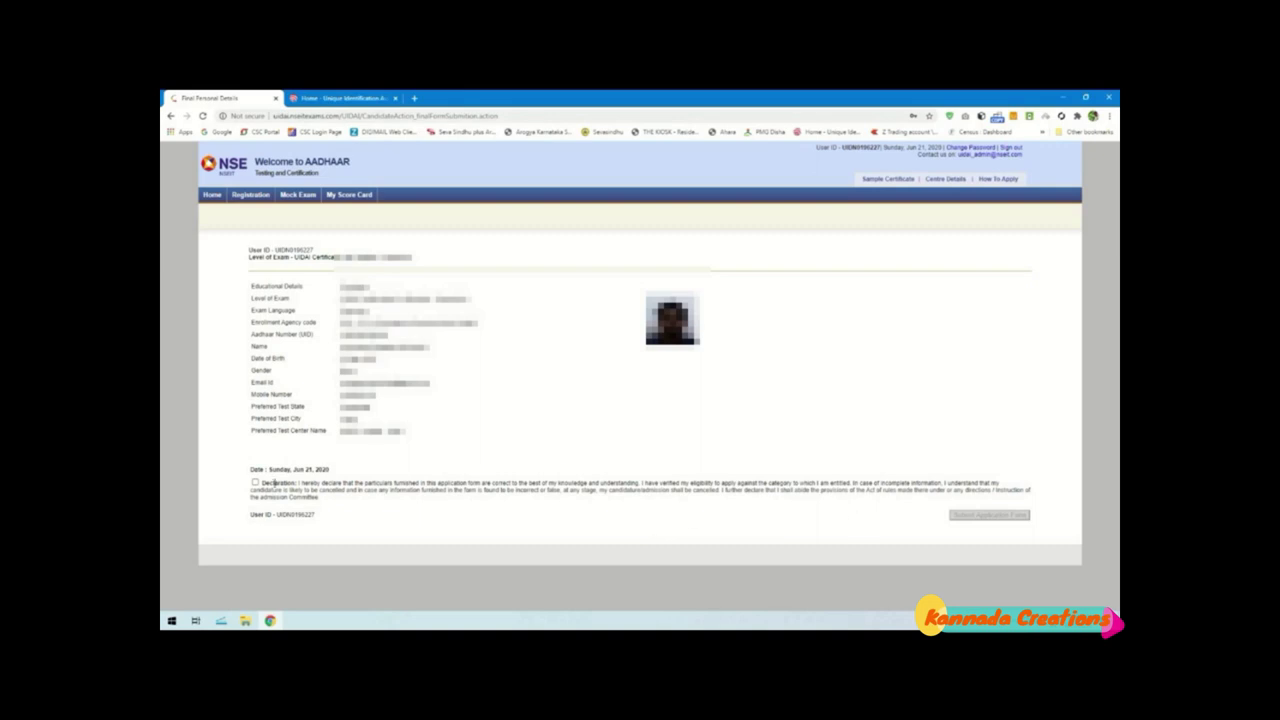
pyautogui.click(255, 483)
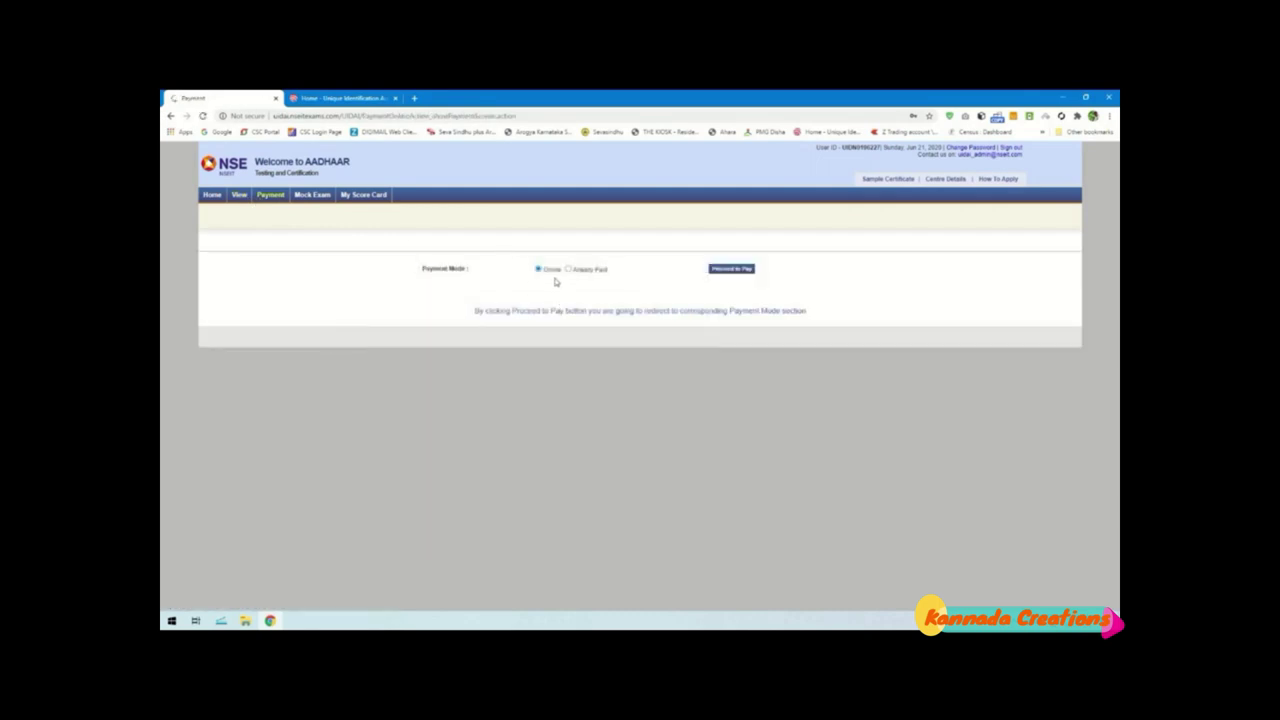
# Go to the SBI ePay gateway and check the order number and 470.82 fee amount
pyautogui.click(736, 272)
pyautogui.click(690, 187)
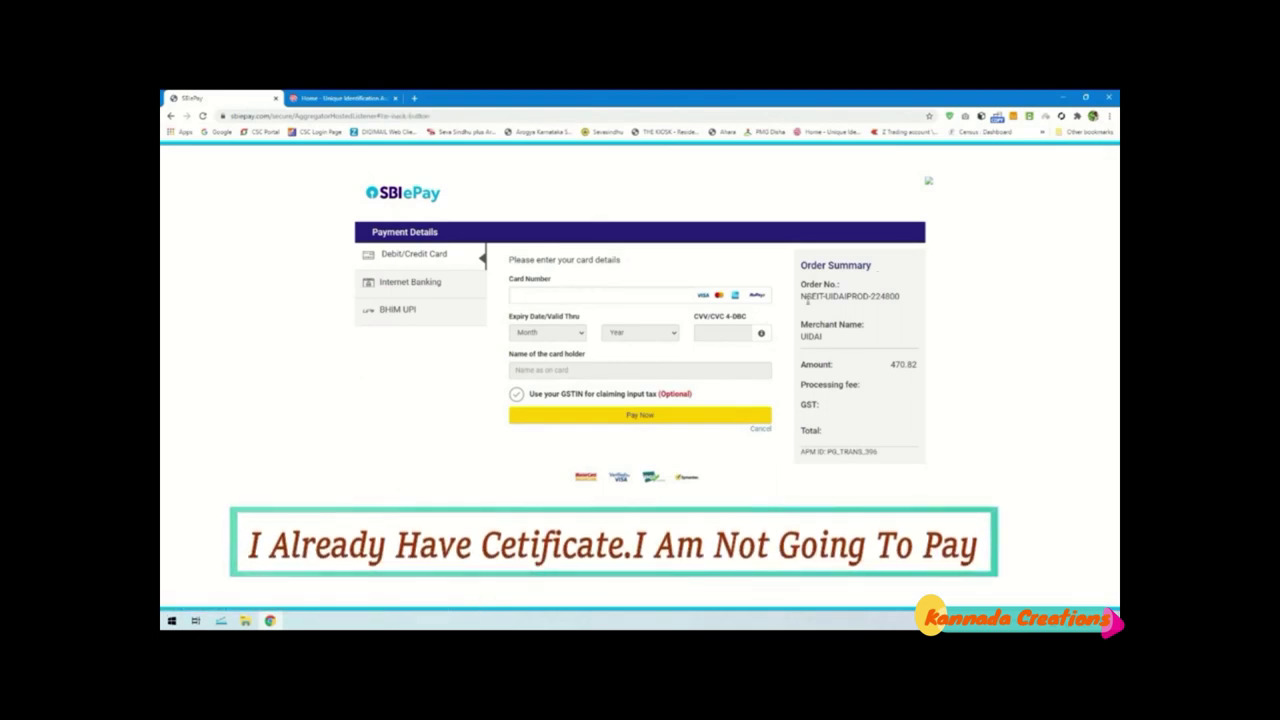
pyautogui.moveTo(801, 296); pyautogui.dragTo(897, 297)
pyautogui.click(899, 312)
pyautogui.moveTo(890, 364); pyautogui.dragTo(912, 365)
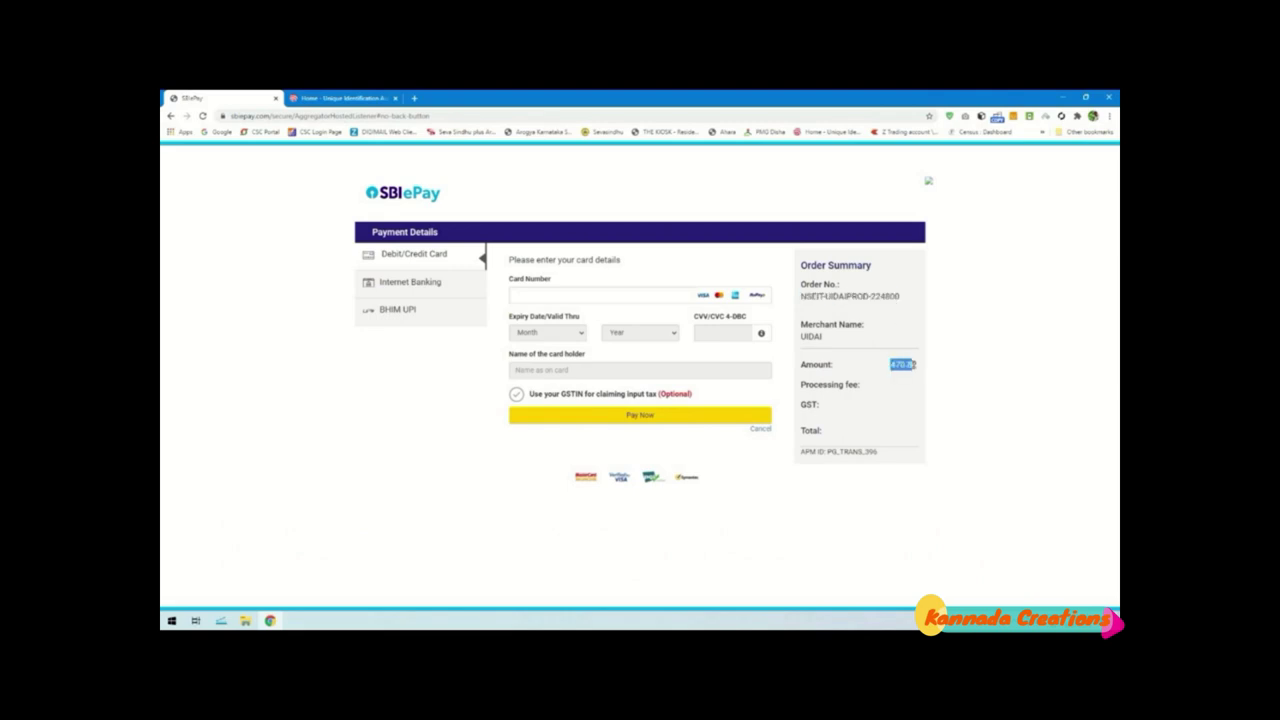
pyautogui.click(923, 382)
# Review the Internet Banking and BHIM UPI payment options without paying
pyautogui.click(437, 284)
pyautogui.click(414, 311)
pyautogui.click(420, 292)
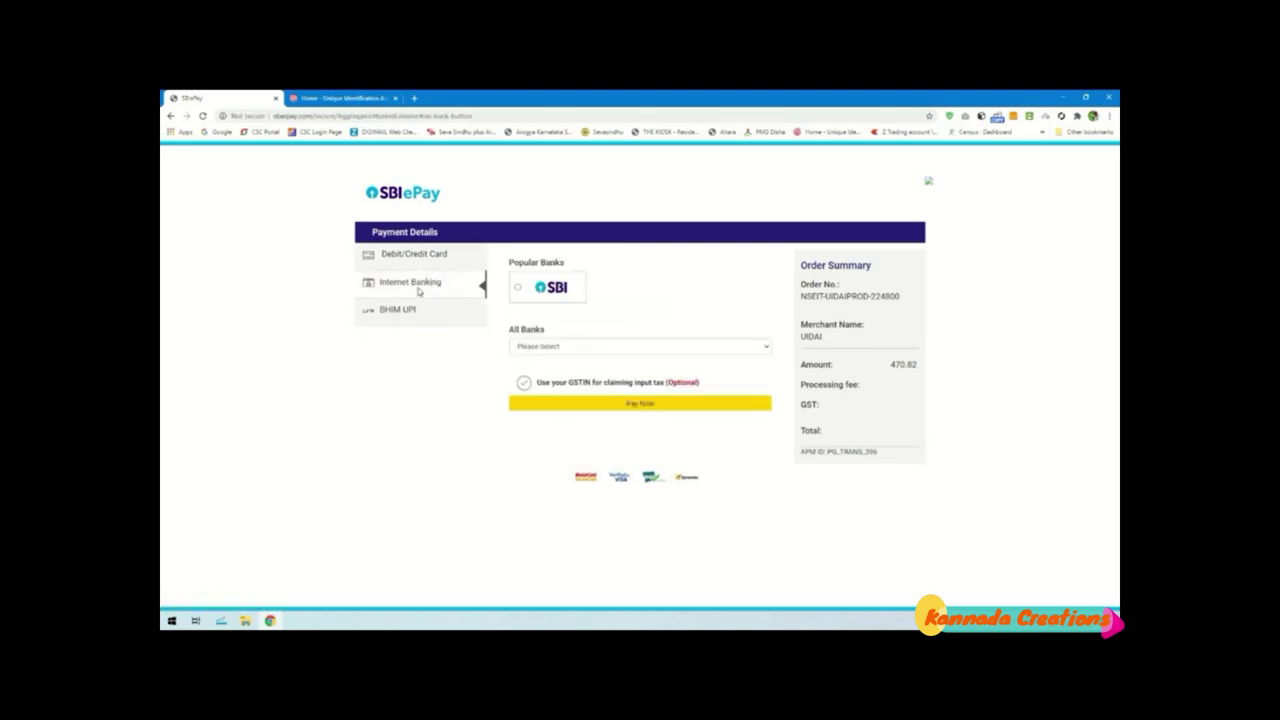
pyautogui.click(400, 310)
# In a new tab, search Google for 'nseit' and open the uidai.nseitexams.com result
pyautogui.click(414, 98)
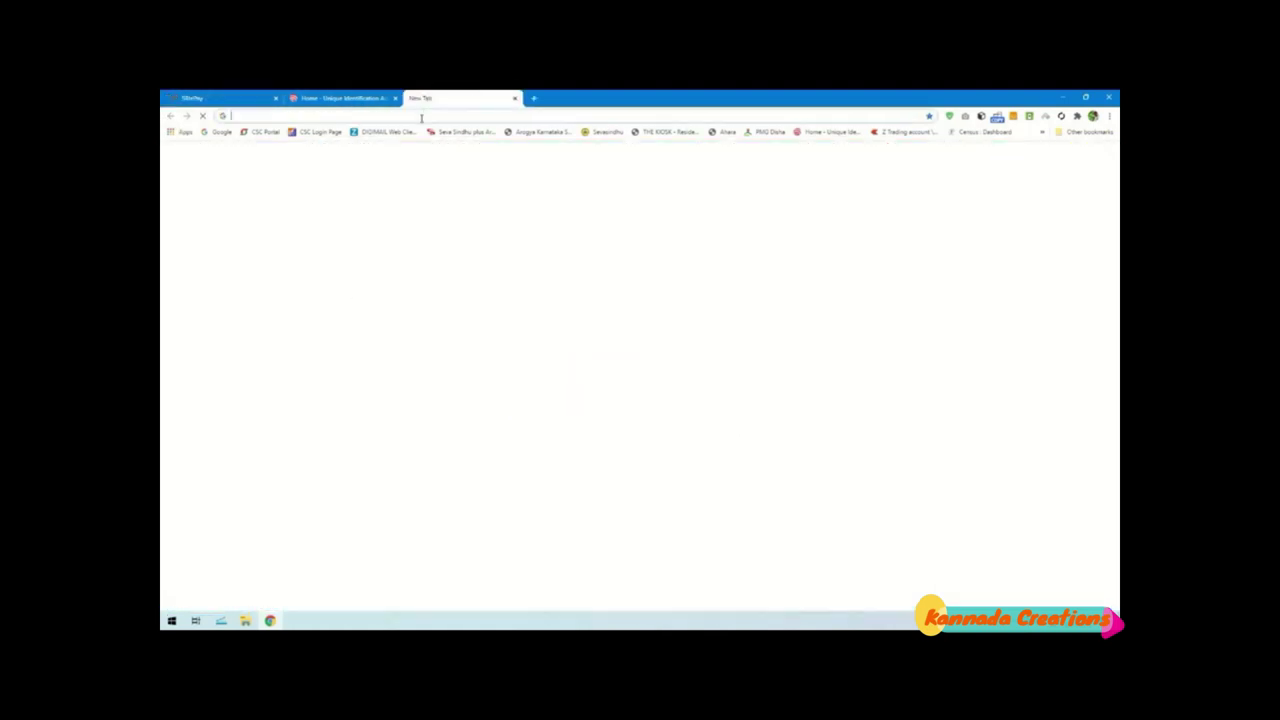
pyautogui.click(421, 117)
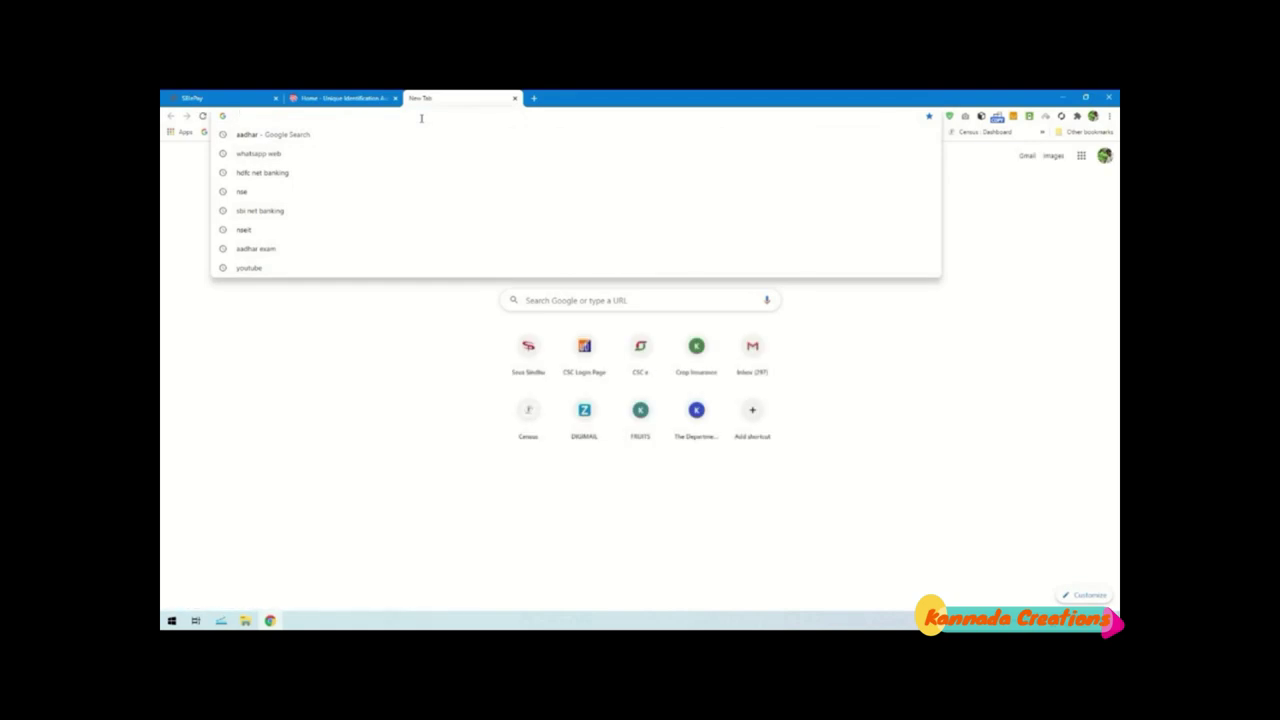
pyautogui.write('nseit')
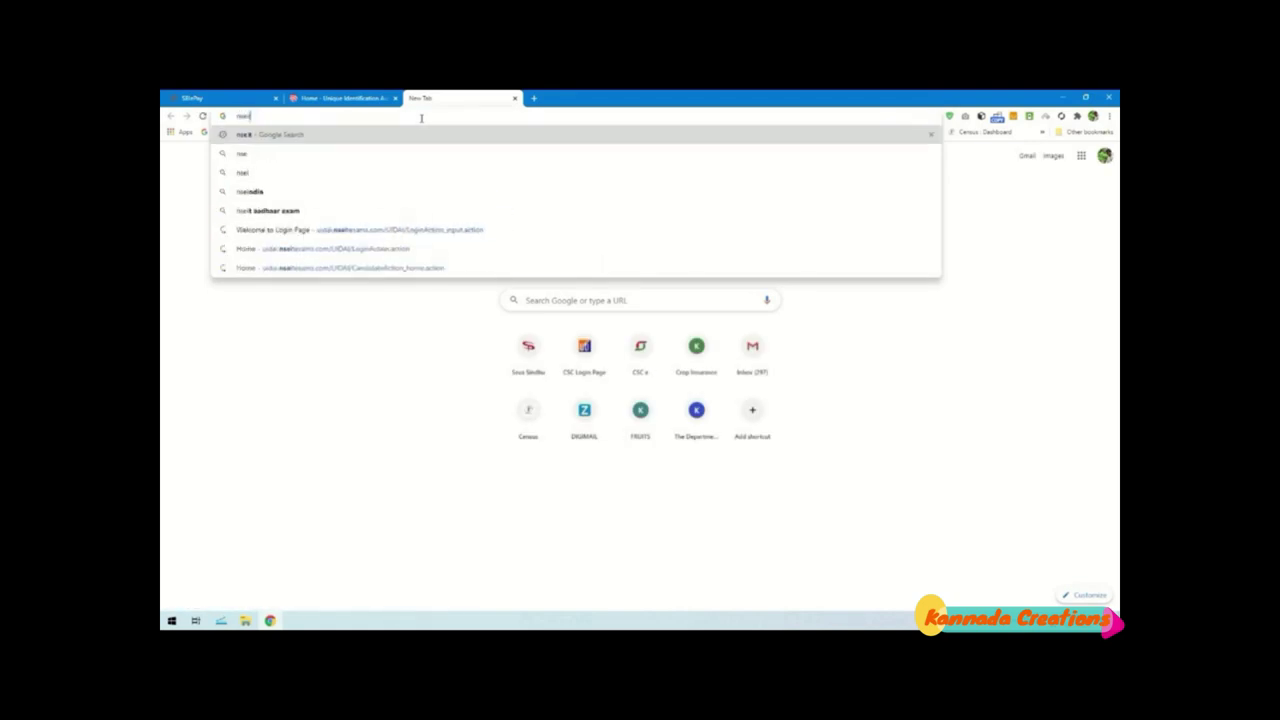
pyautogui.press('Return')
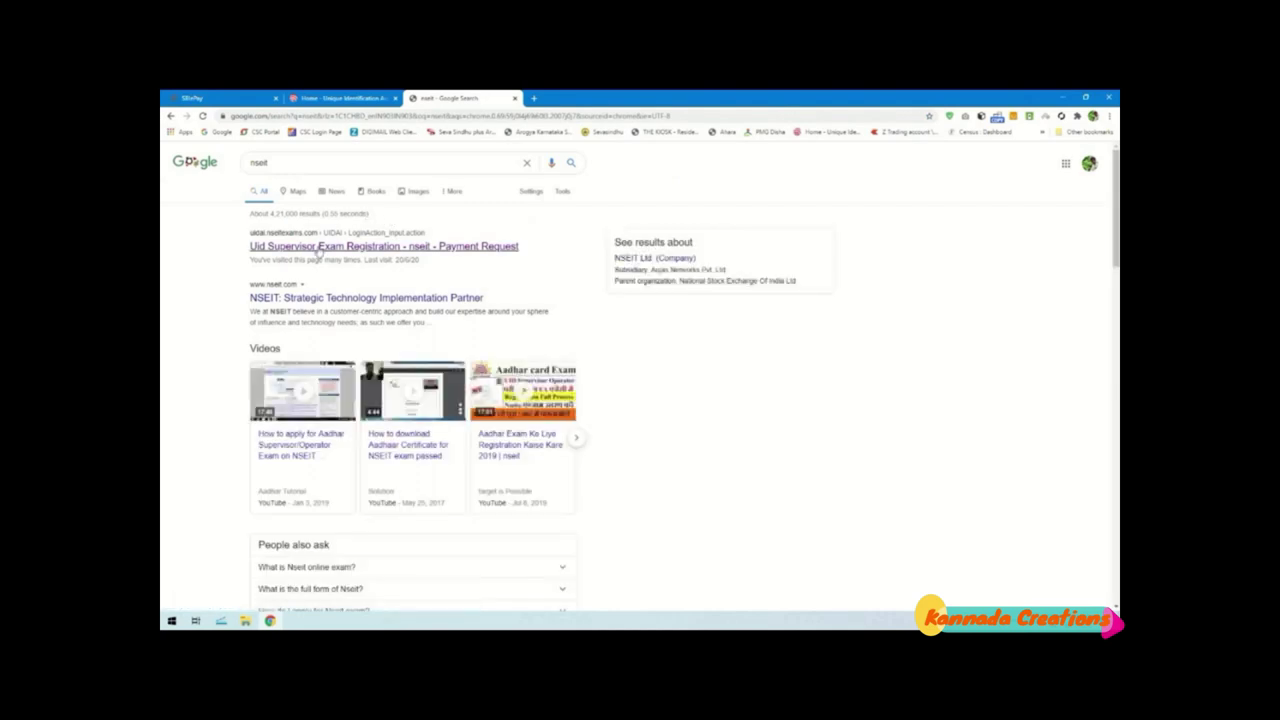
pyautogui.click(394, 250)
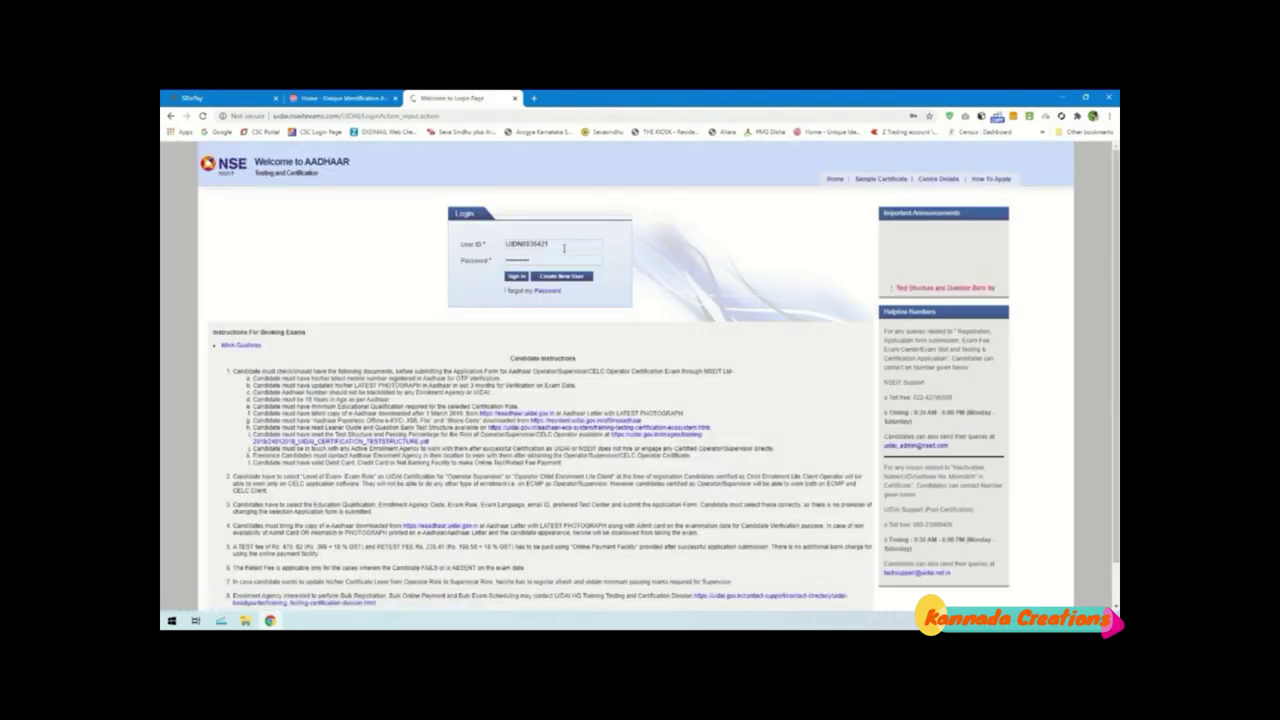
# Replace the autofilled User ID and password with the account's saved login credentials
pyautogui.doubleClick(564, 248)
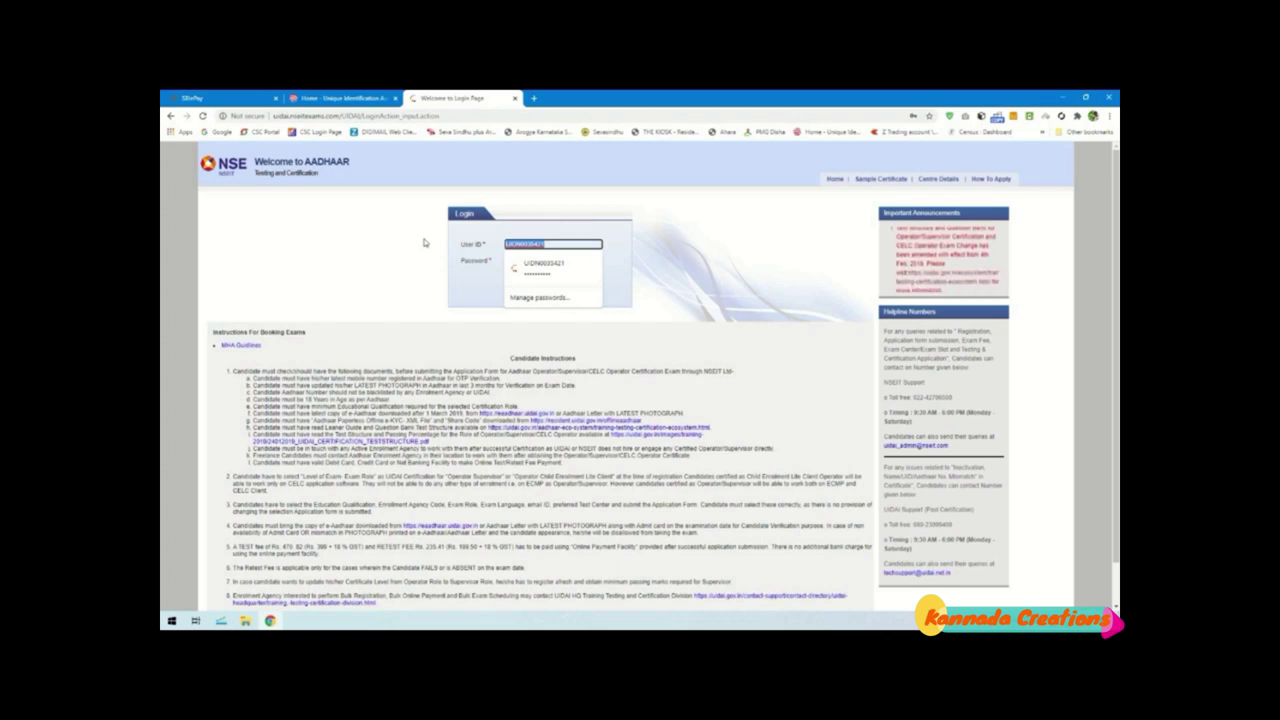
pyautogui.press('BackSpace')
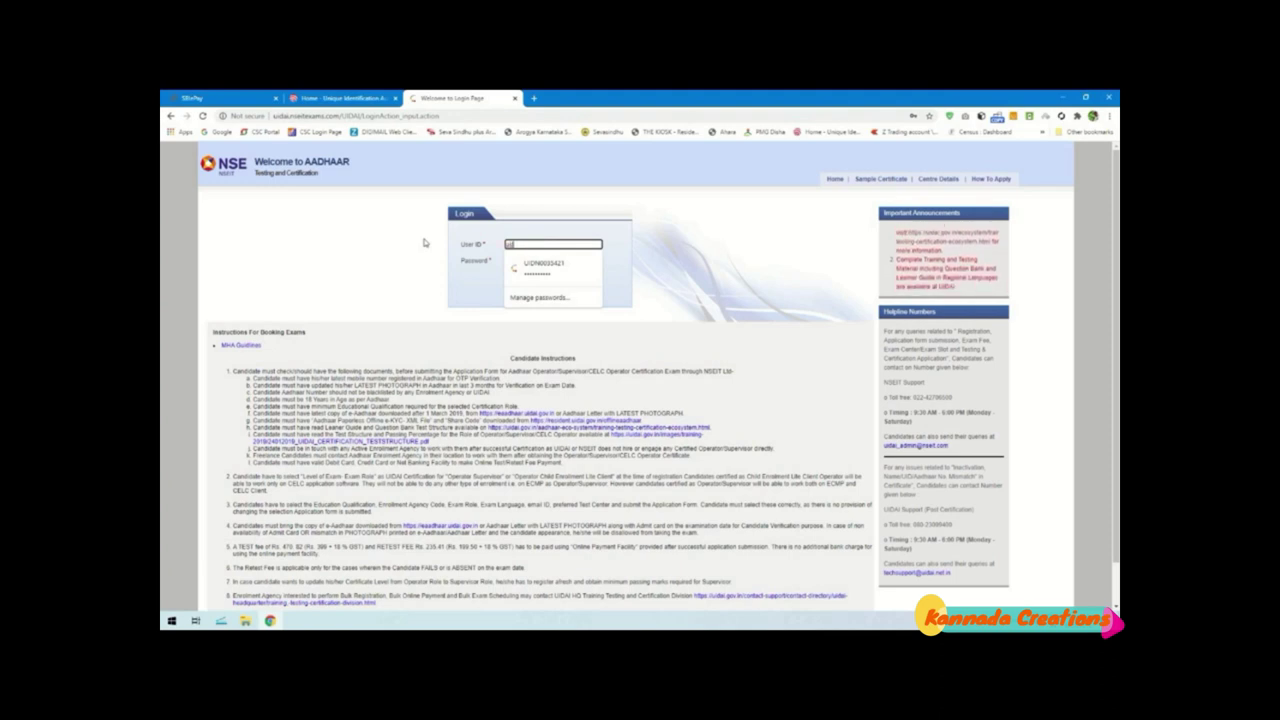
pyautogui.press('Down')
pyautogui.press('Return')
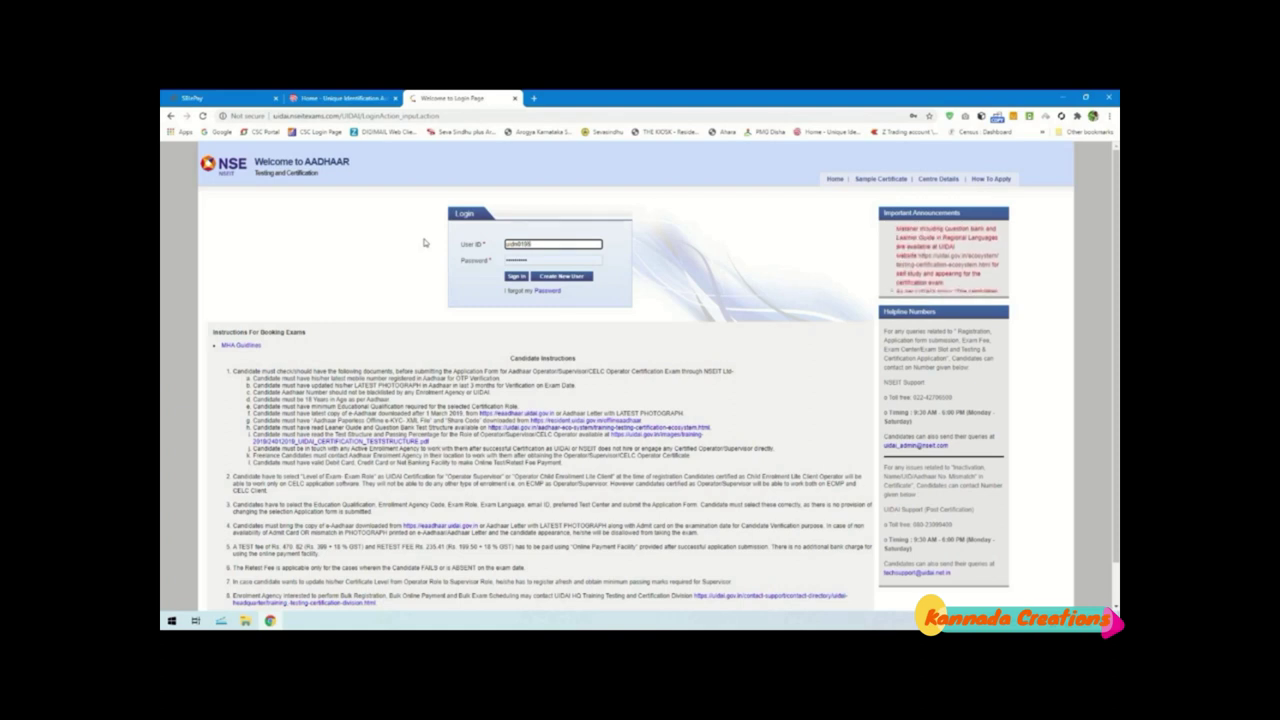
pyautogui.doubleClick(541, 259)
pyautogui.press('BackSpace')
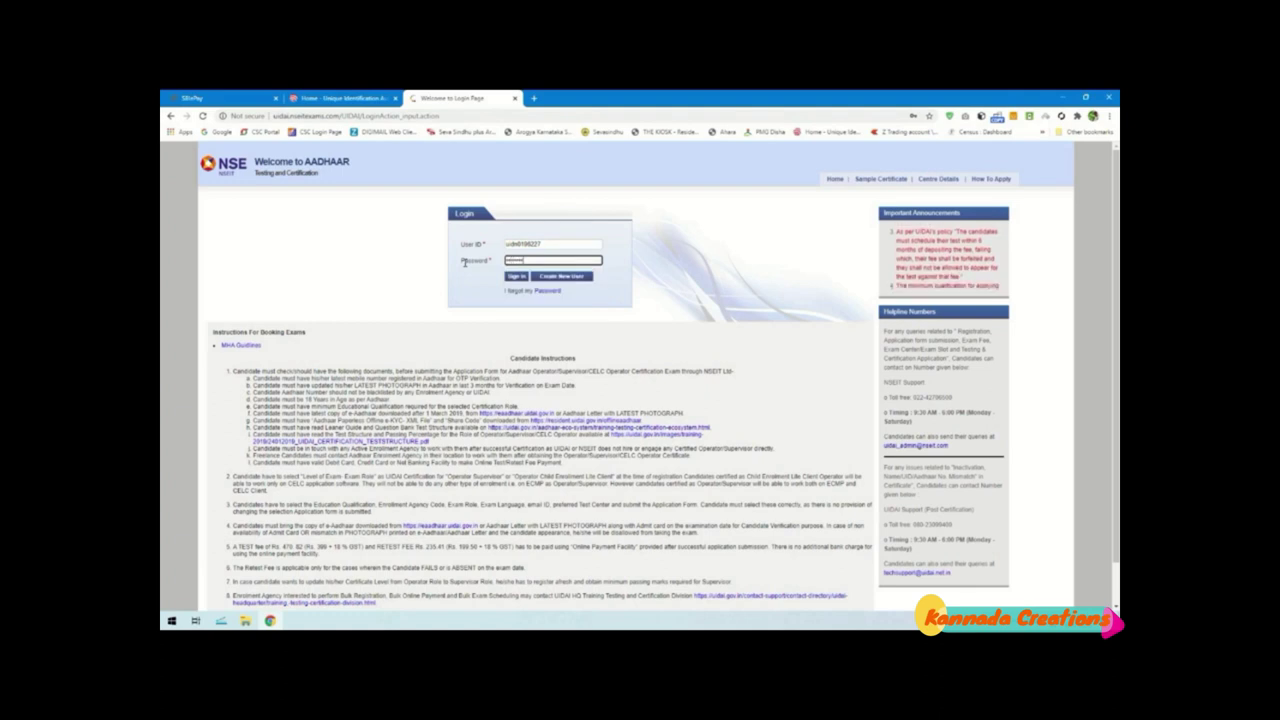
# Sign in, then visit the Payment, View application and Mock Exam pages
pyautogui.click(522, 278)
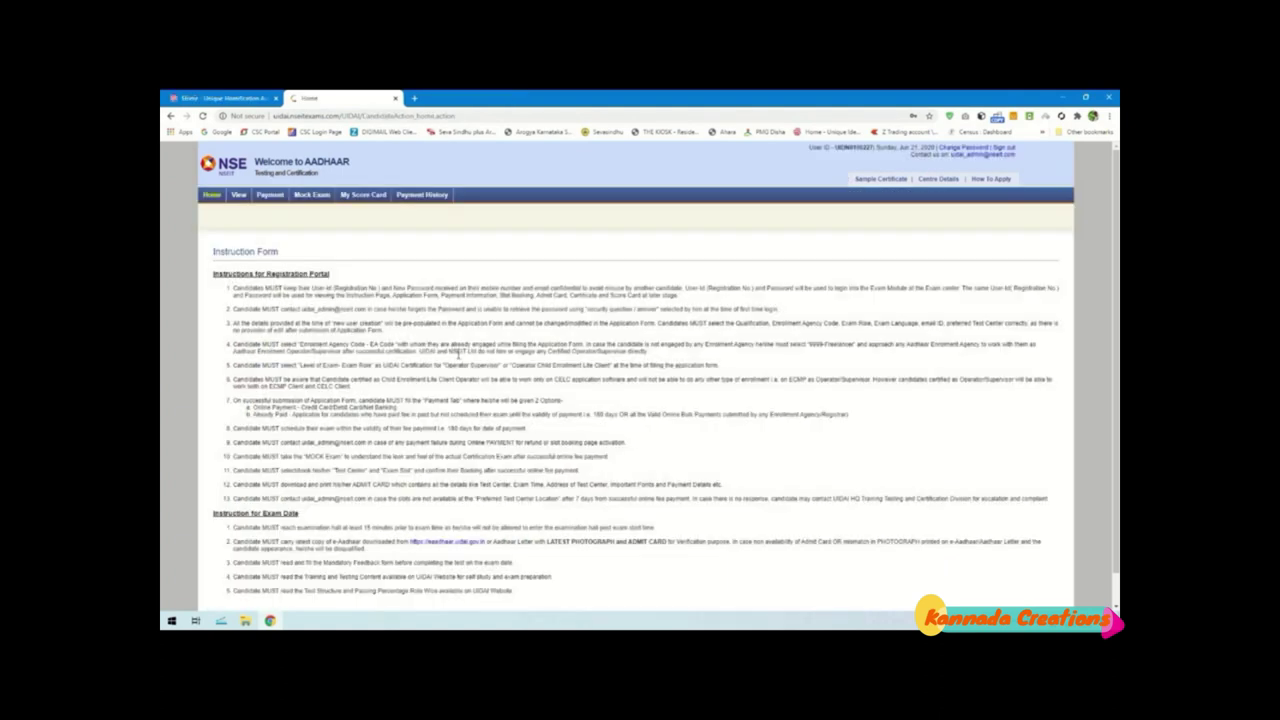
pyautogui.click(270, 196)
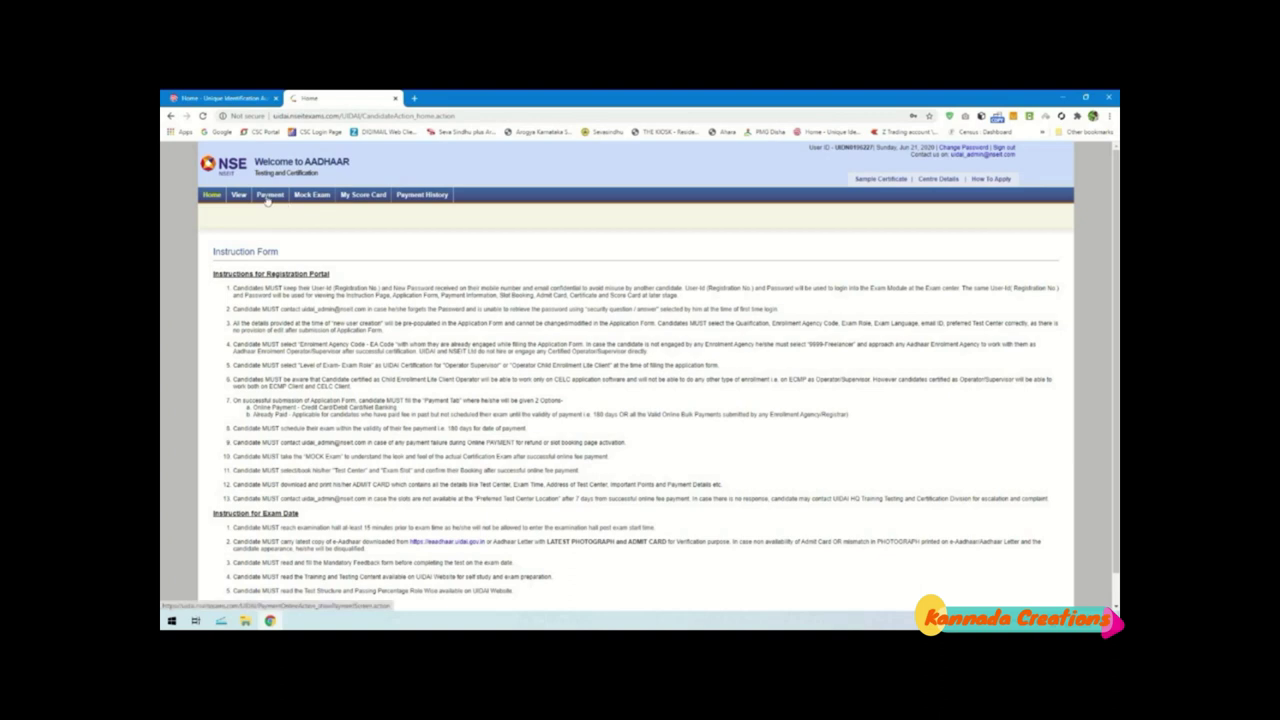
pyautogui.click(238, 196)
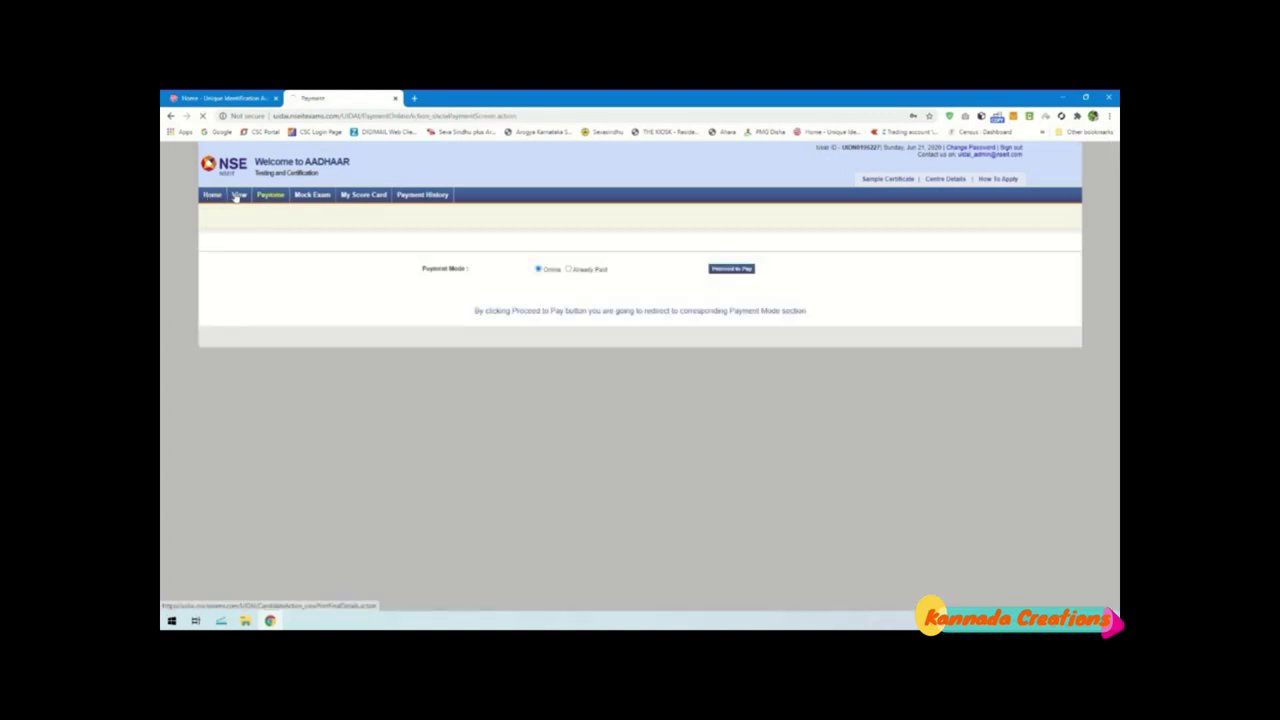
pyautogui.click(314, 195)
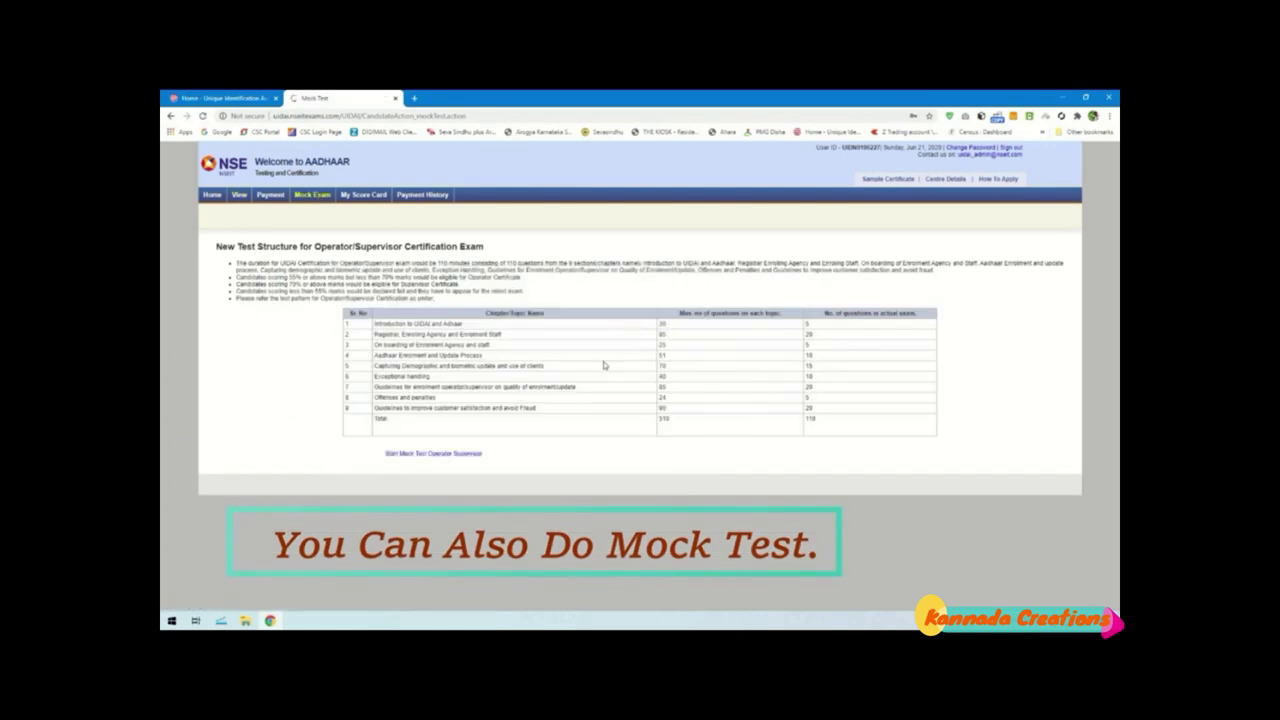
# Open Start Mock Test in a new tab, launch the Operator Supervisor test and open the section list
pyautogui.rightClick(464, 458)
pyautogui.click(470, 460)
pyautogui.click(436, 97)
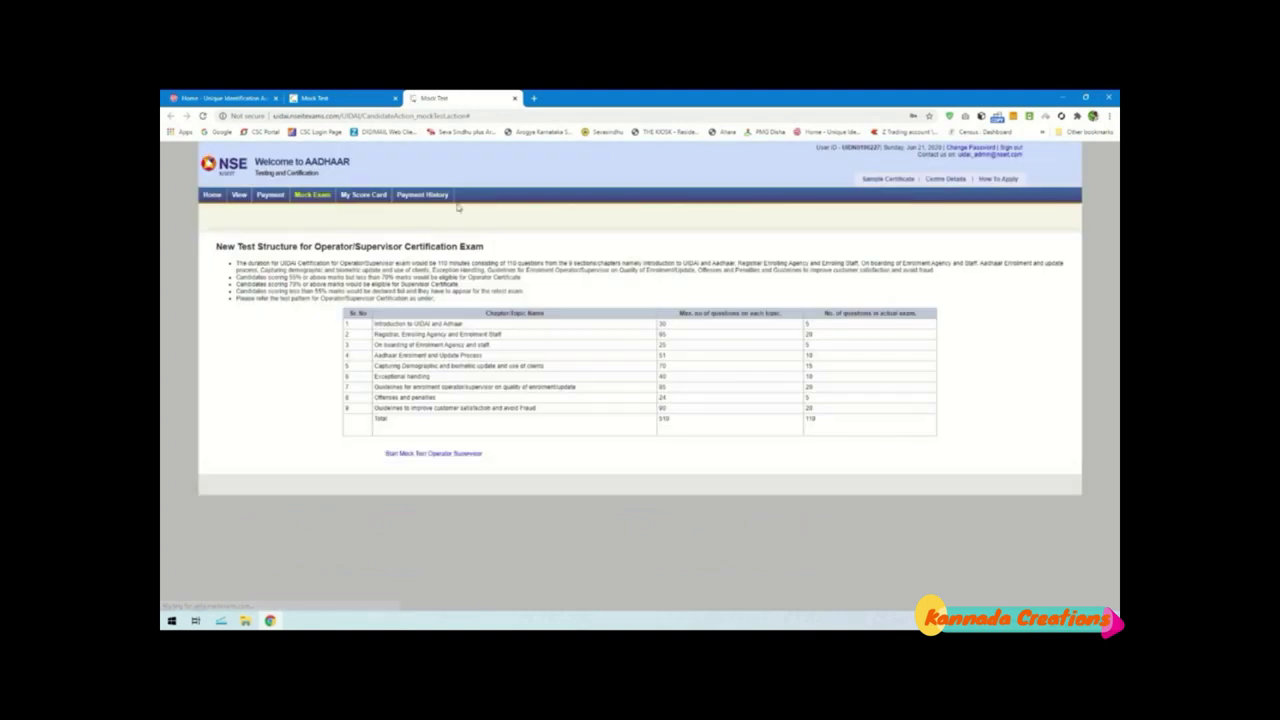
pyautogui.click(434, 454)
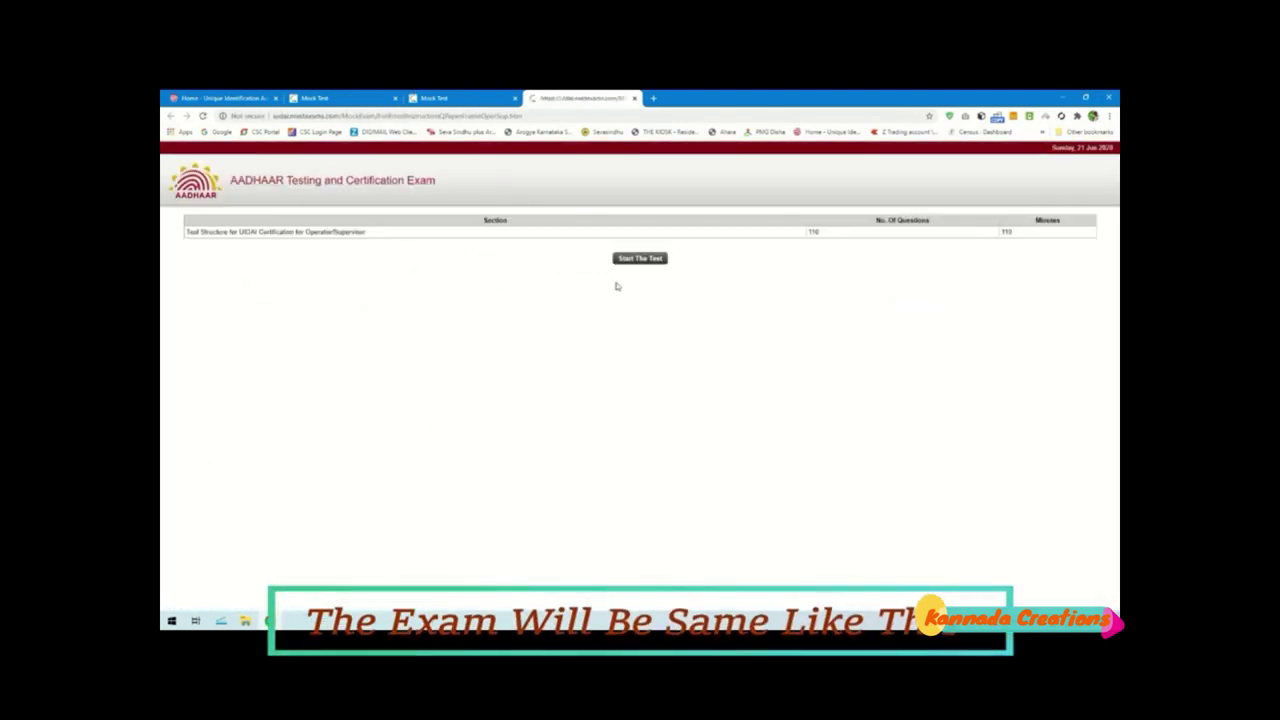
pyautogui.click(652, 262)
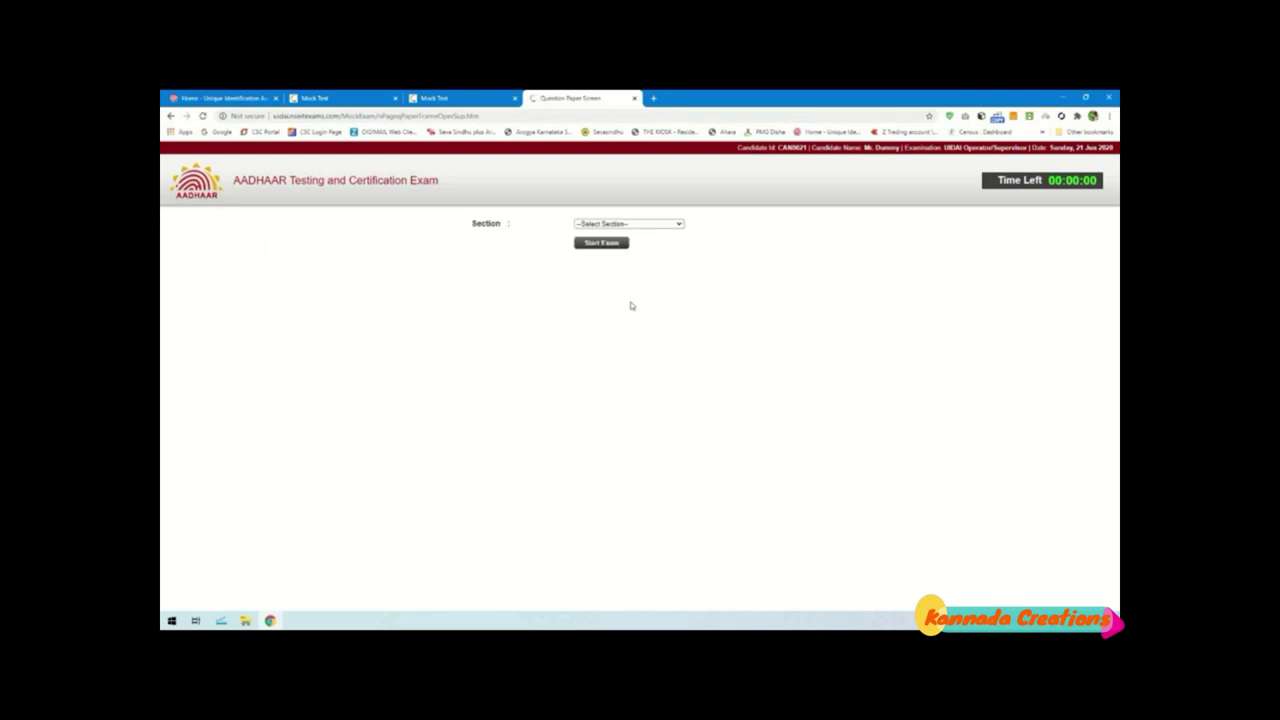
pyautogui.click(641, 226)
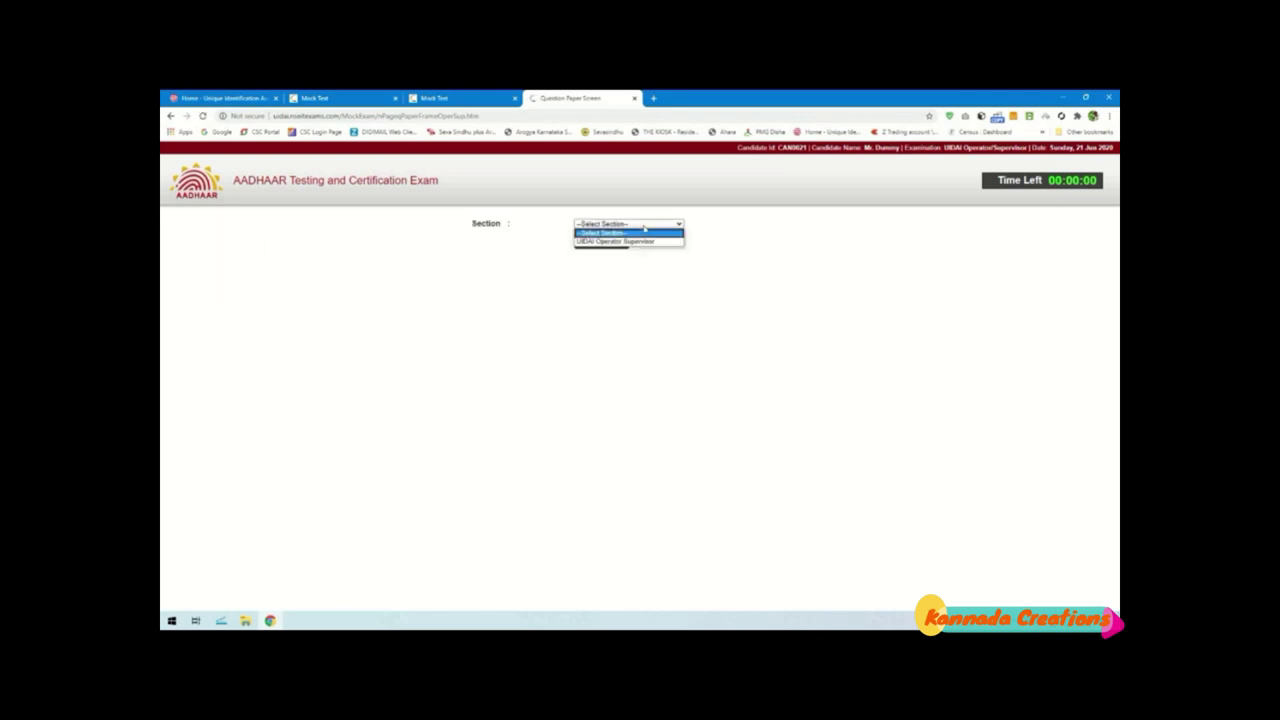
# Select the UIDAI Operator Supervisor section and browse questions 9, 110 and 99
pyautogui.click(634, 241)
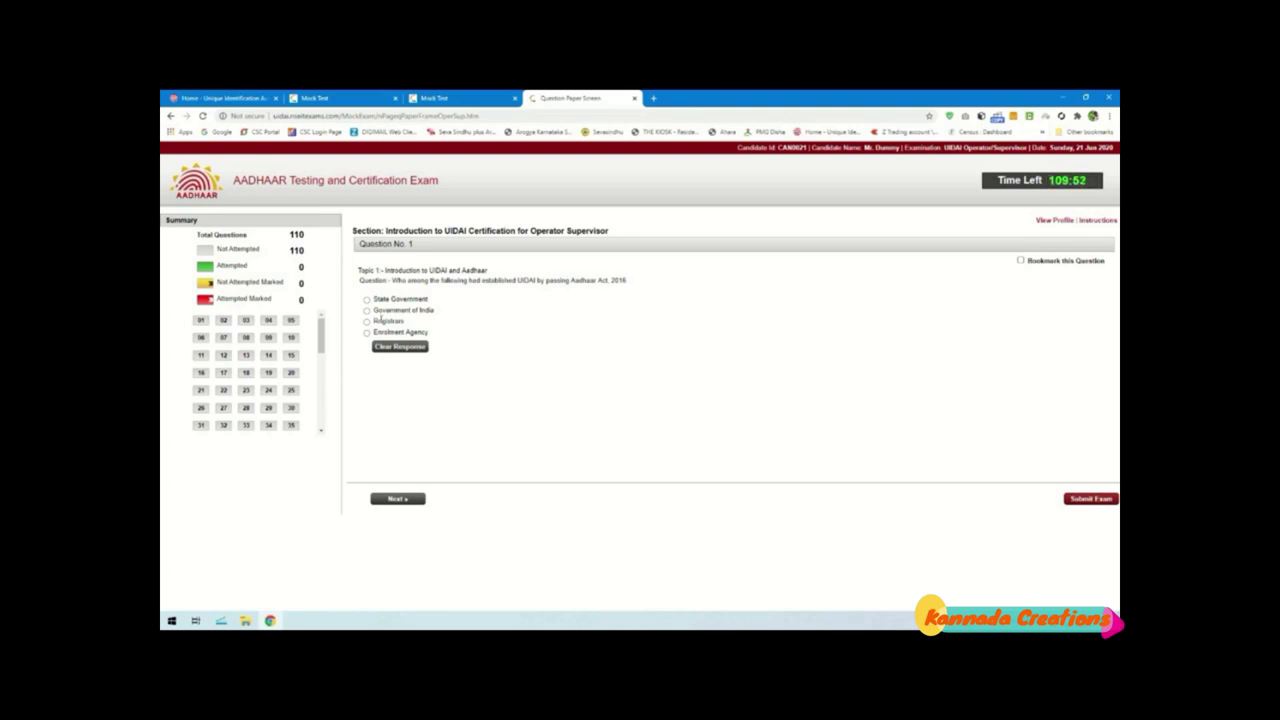
pyautogui.click(268, 340)
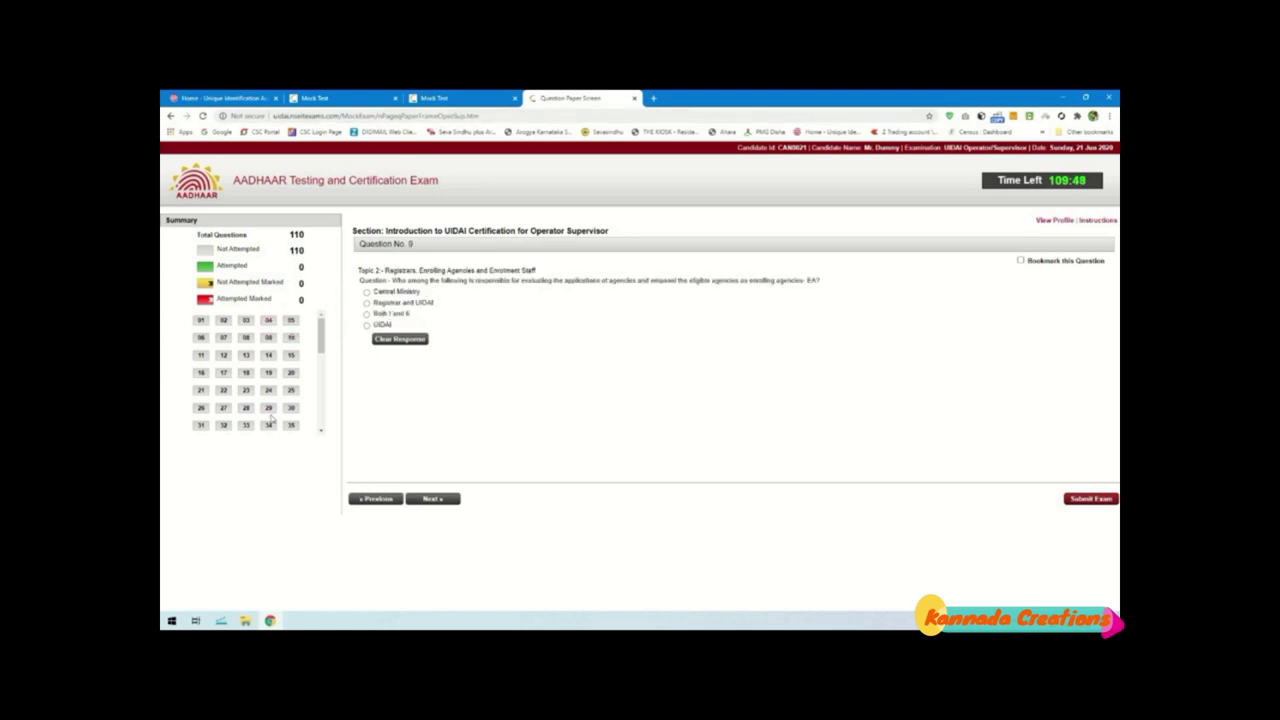
pyautogui.scroll(-5, 270, 422)
pyautogui.click(290, 423)
pyautogui.click(268, 389)
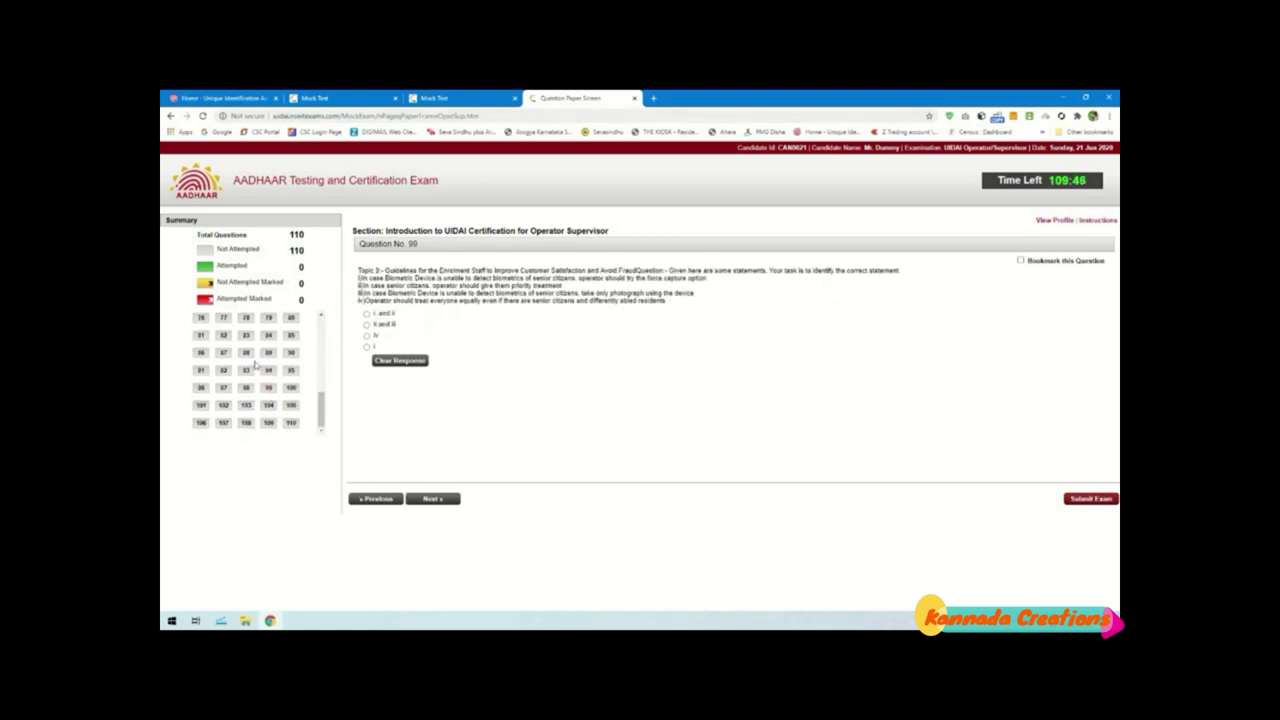
# Close the question paper and check the pending 470.82 record in payment history
pyautogui.click(634, 98)
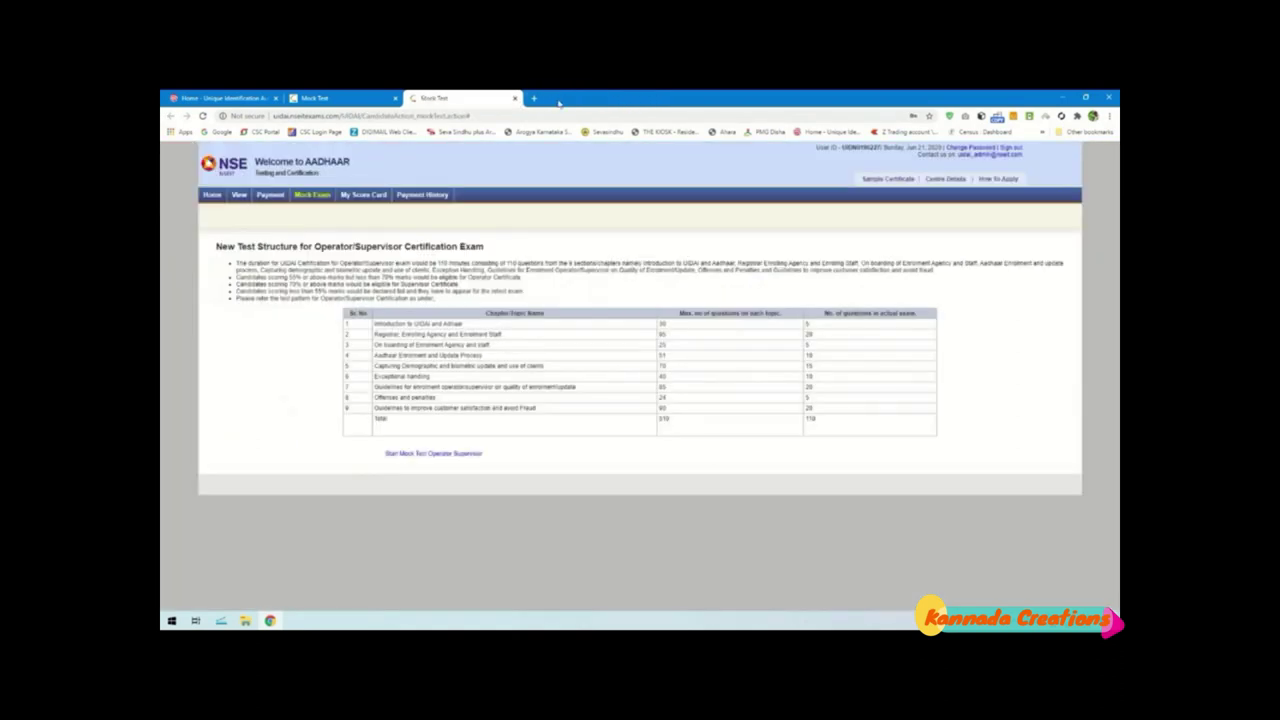
pyautogui.click(364, 195)
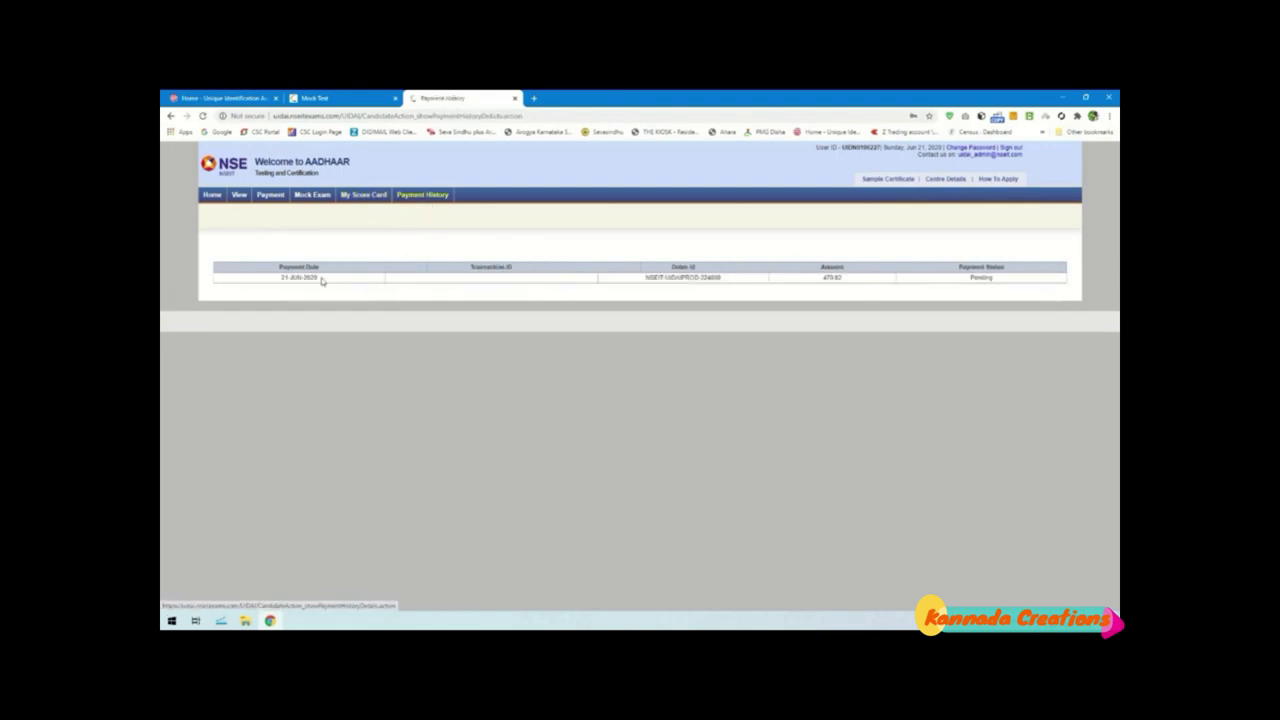
pyautogui.moveTo(280, 279); pyautogui.dragTo(998, 285)
pyautogui.click(1000, 282)
# Return to the mock test tab and go back to the Instruction Form home page
pyautogui.click(310, 97)
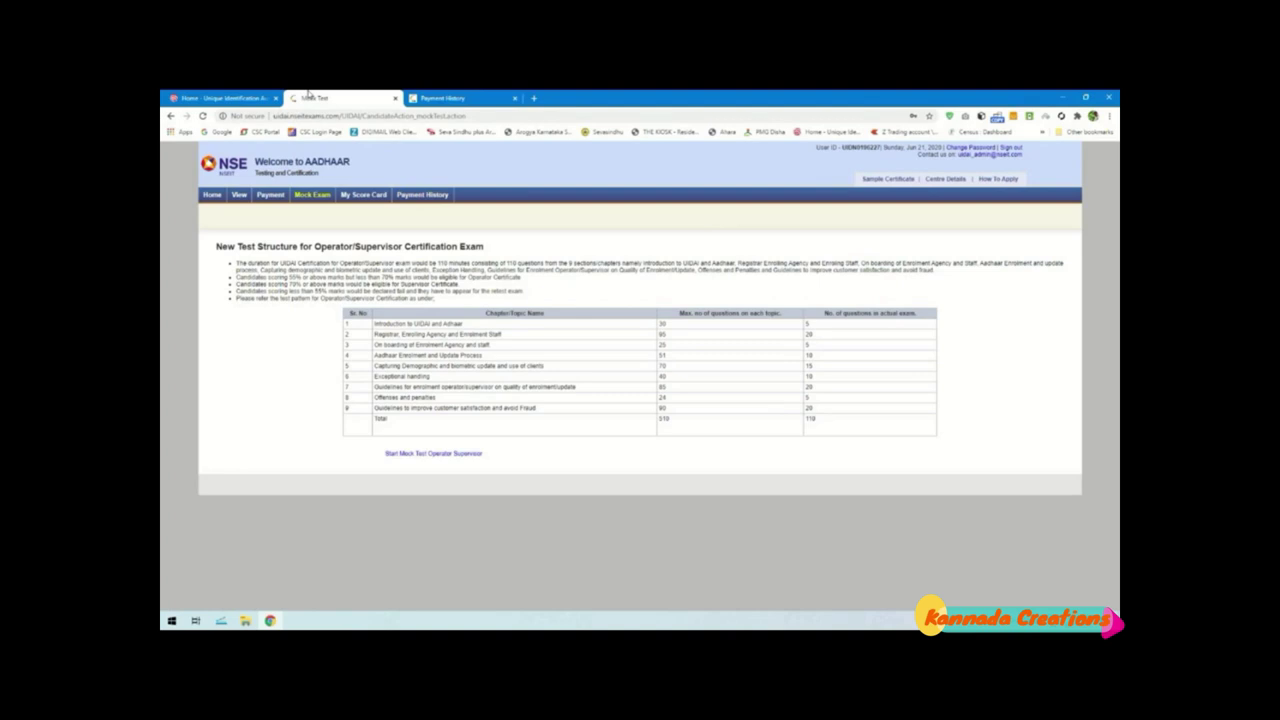
pyautogui.click(268, 96)
pyautogui.click(310, 97)
pyautogui.click(212, 195)
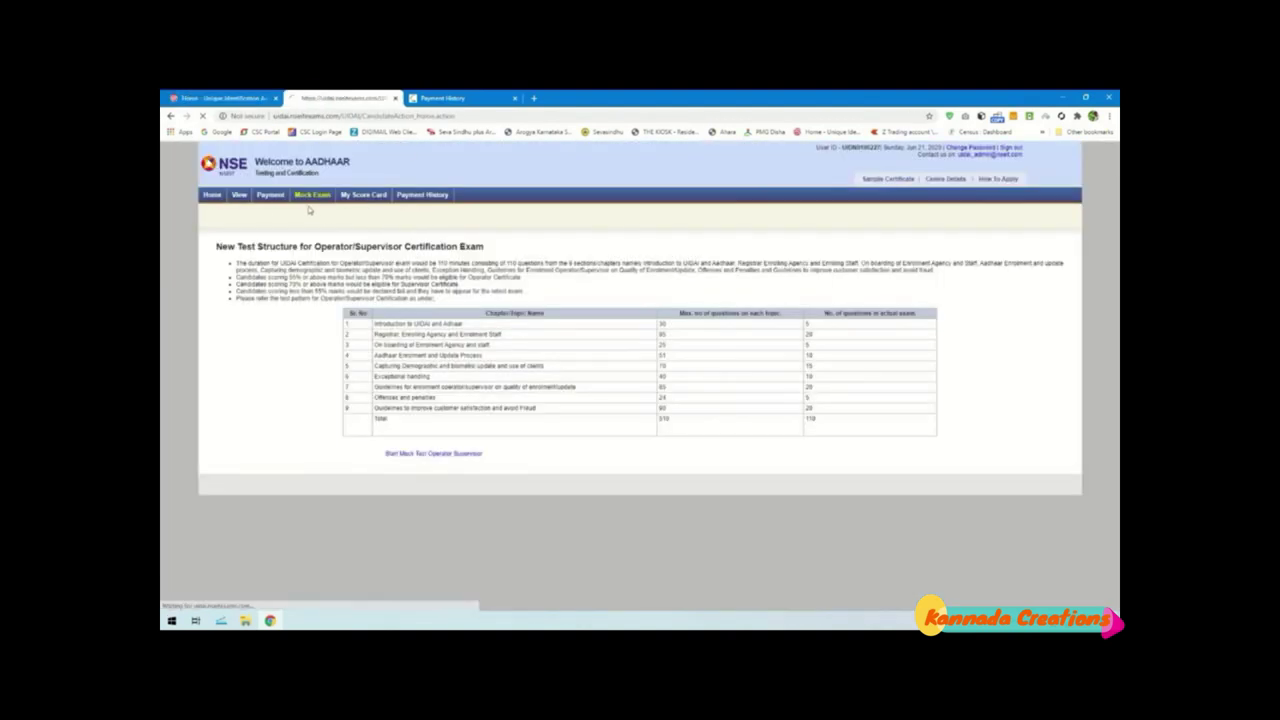
pyautogui.scroll(-1, 390, 332)
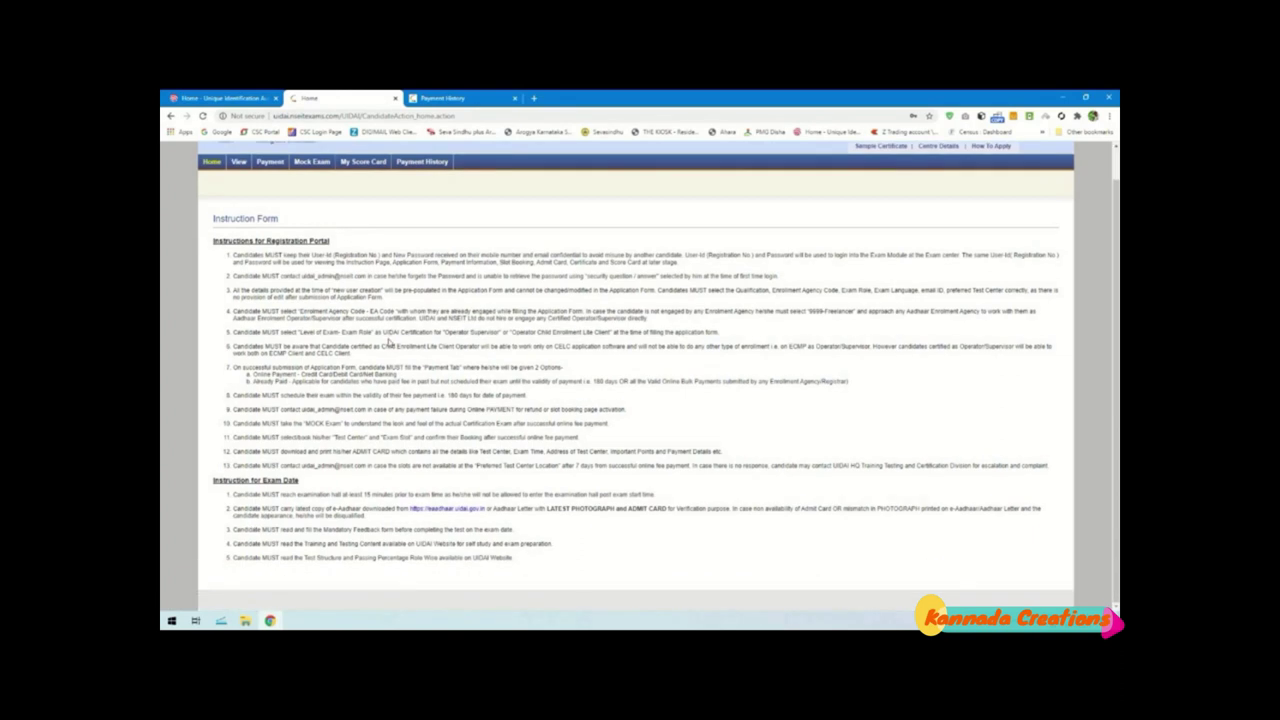
# Revisit the View, Payment and Mock Exam pages, then open Centre Details in a new tab
pyautogui.scroll(1, 390, 342)
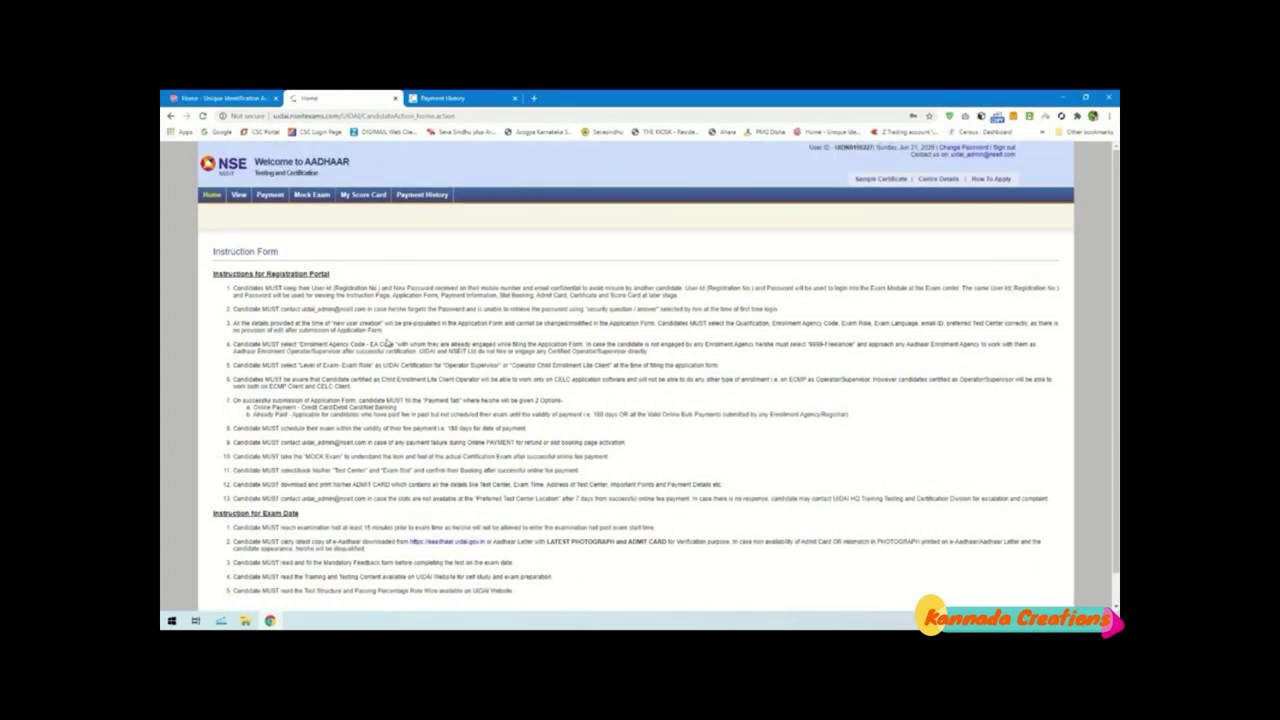
pyautogui.click(239, 198)
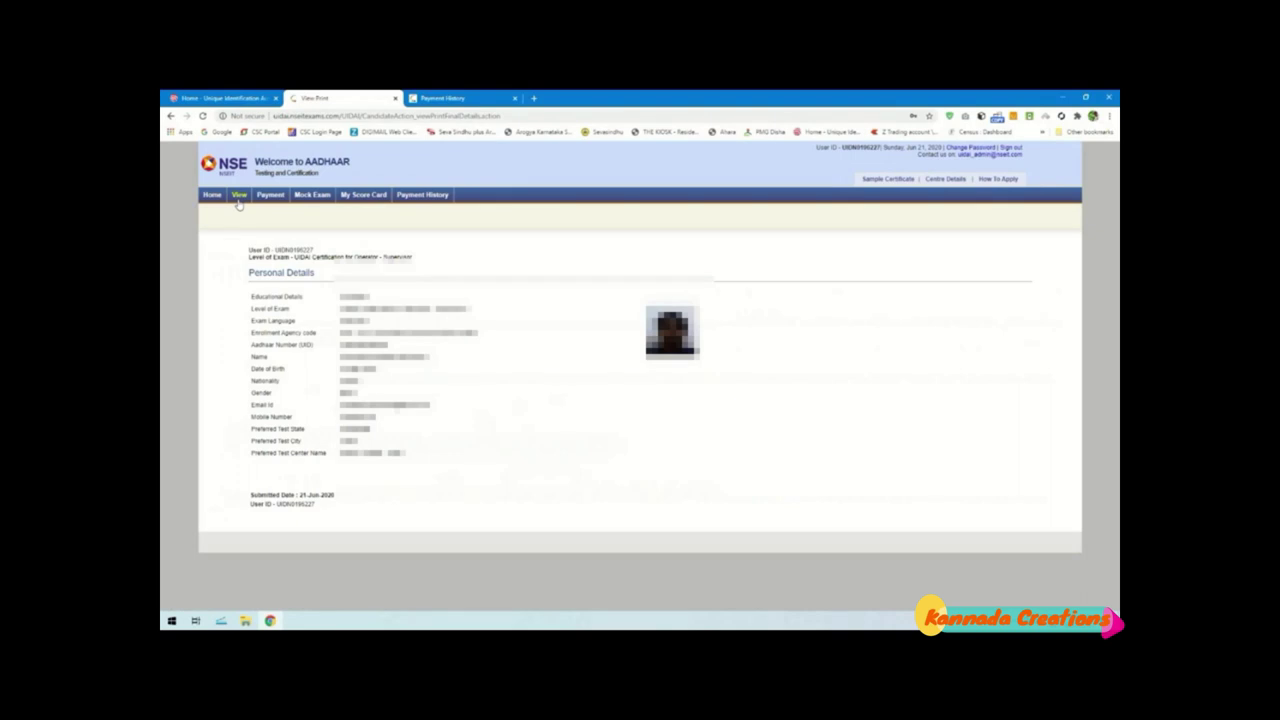
pyautogui.click(287, 198)
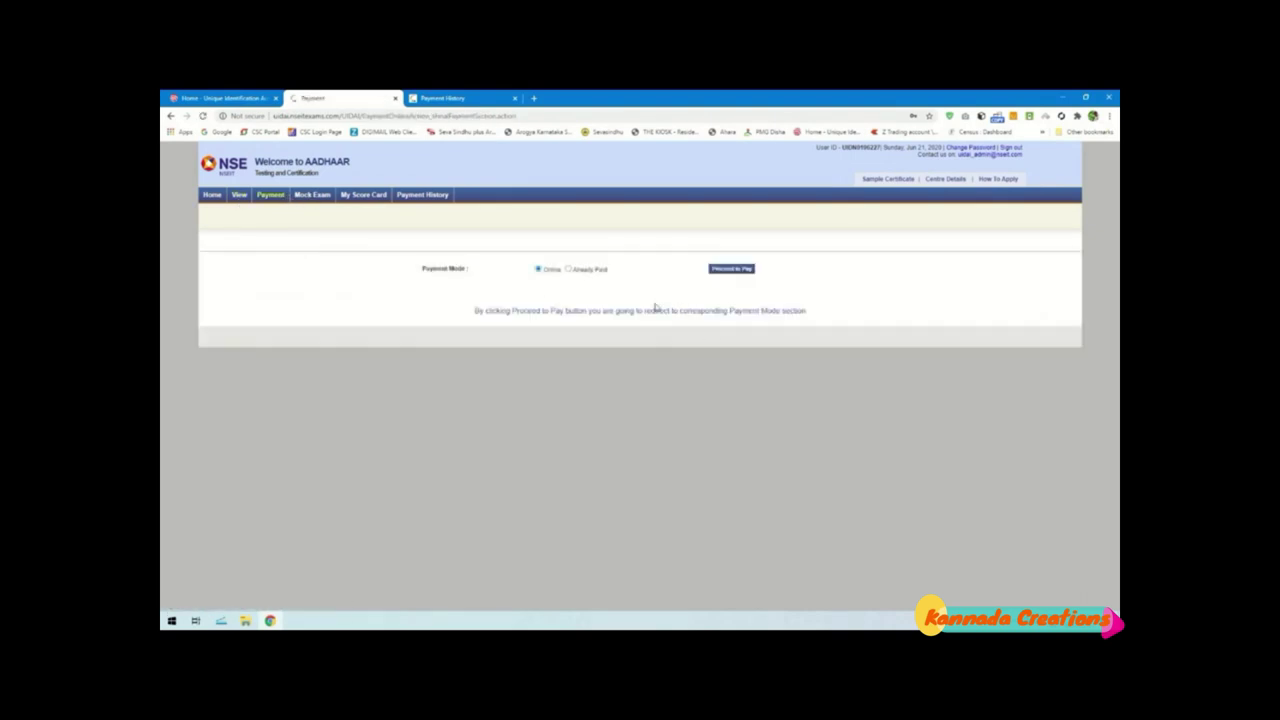
pyautogui.click(322, 202)
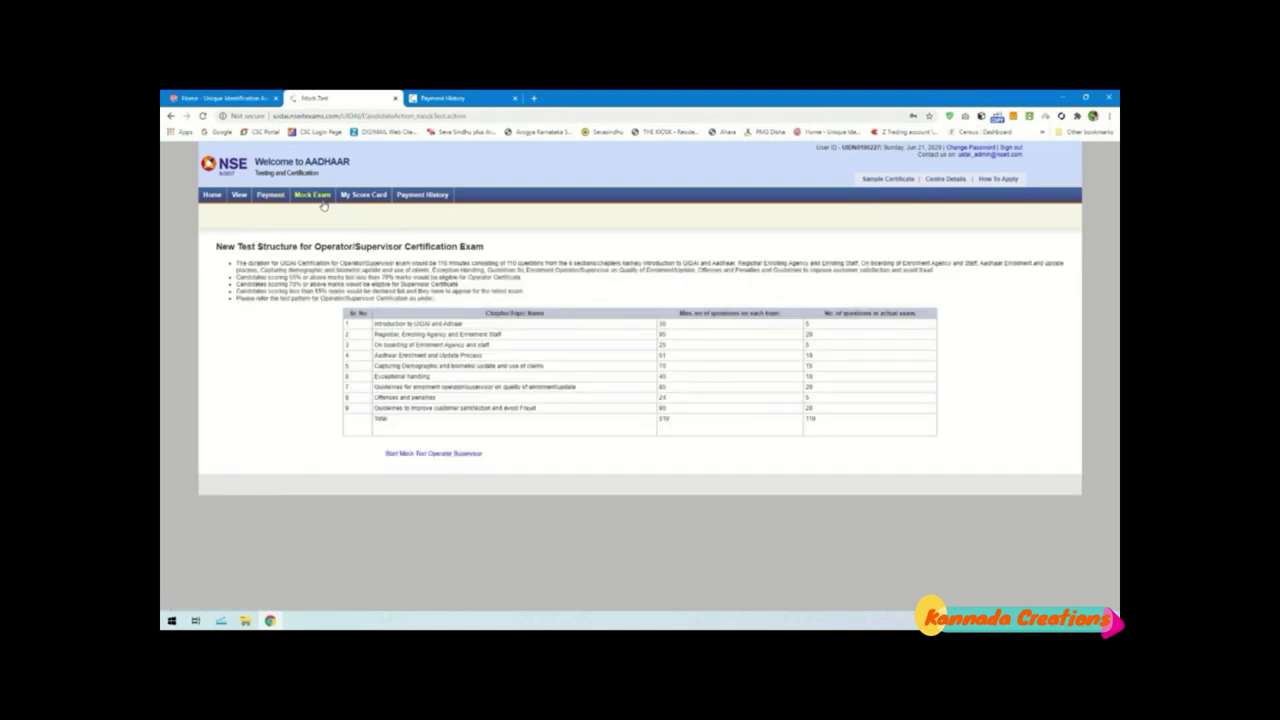
pyautogui.rightClick(955, 185)
# Open the centre details in a new tab and select Karnataka as the state
pyautogui.click(985, 192)
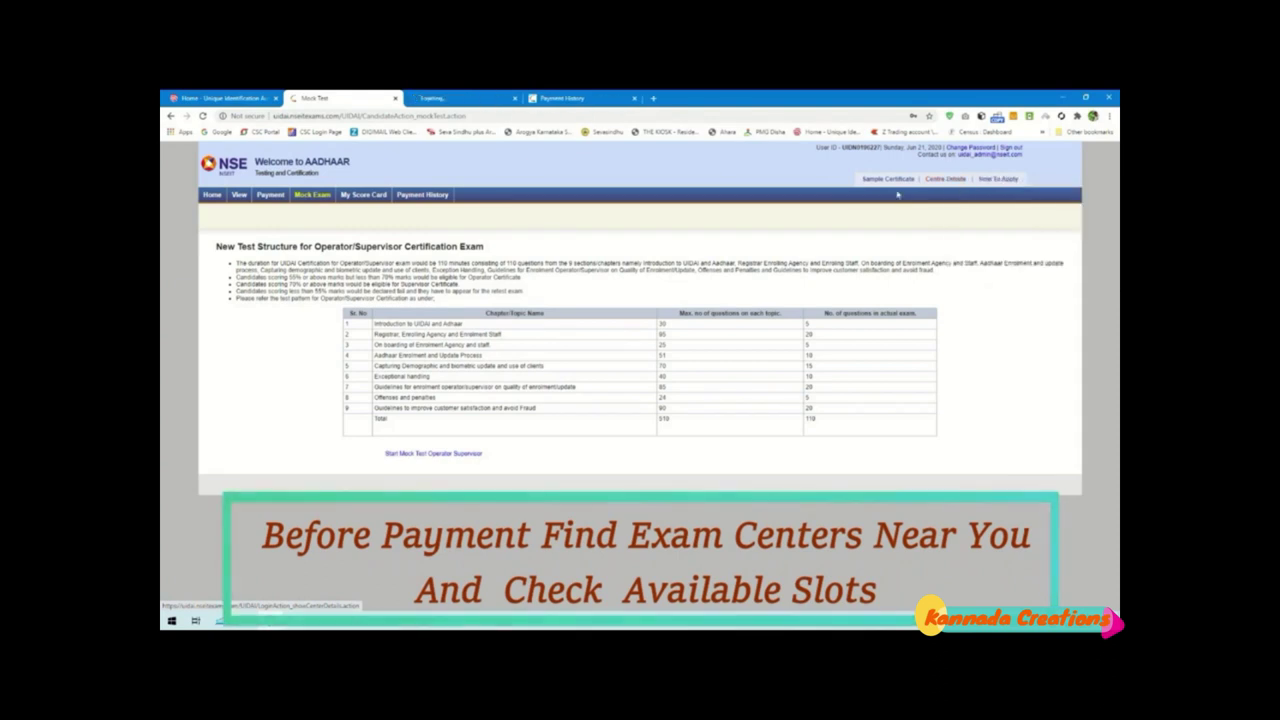
pyautogui.click(460, 98)
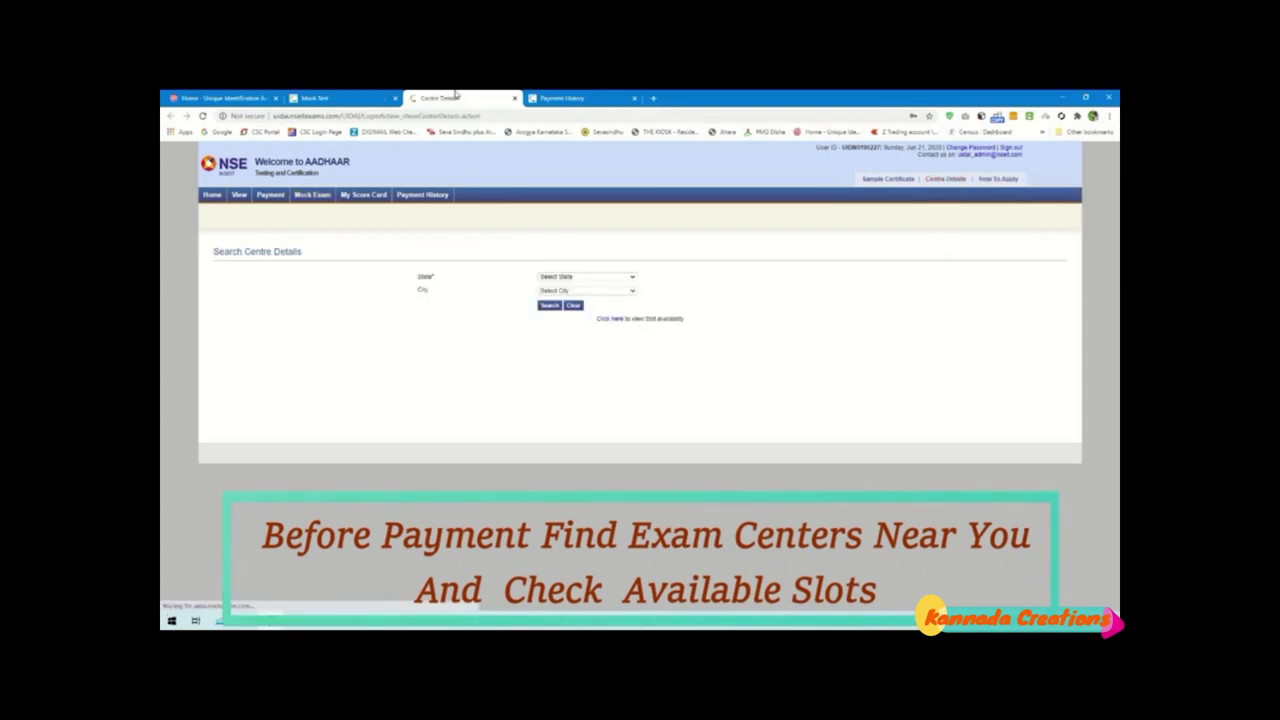
pyautogui.click(585, 276)
pyautogui.scroll(-3, 634, 335)
pyautogui.scroll(-1, 634, 335)
pyautogui.click(582, 320)
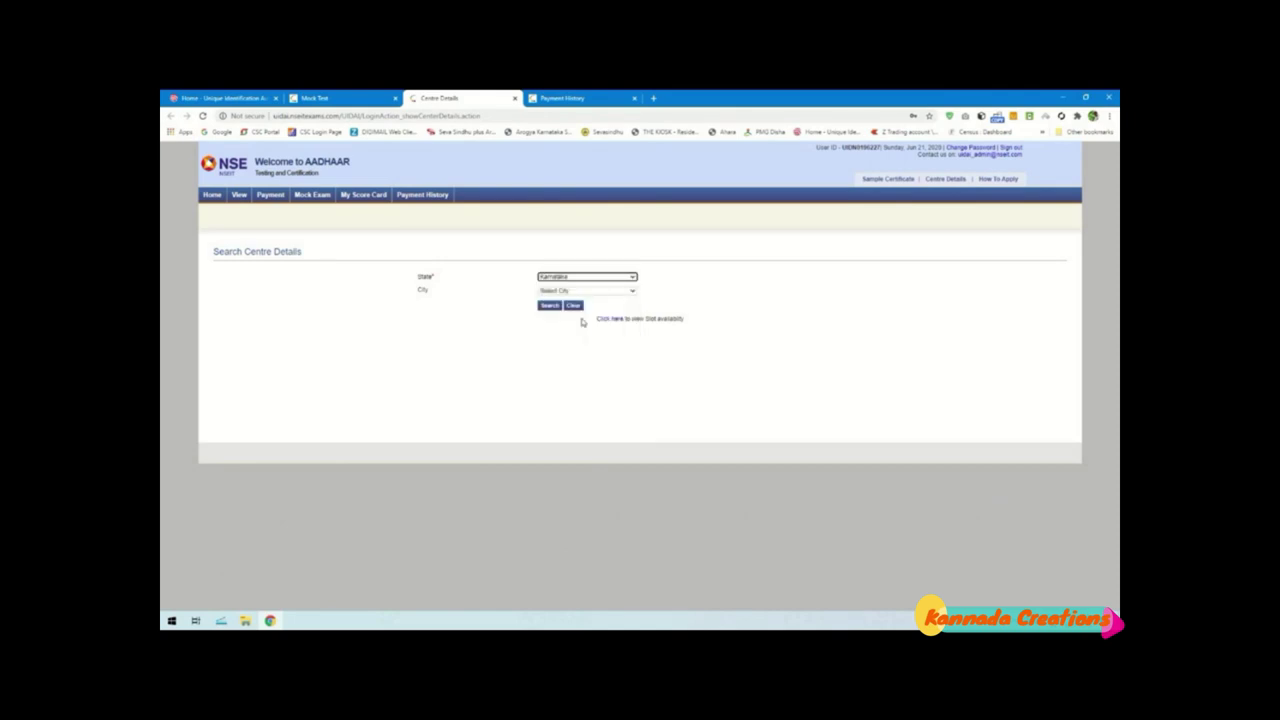
# Search Hubli for its three exam centres, then go to the Centre Availability form
pyautogui.click(562, 292)
pyautogui.scroll(-3, 633, 335)
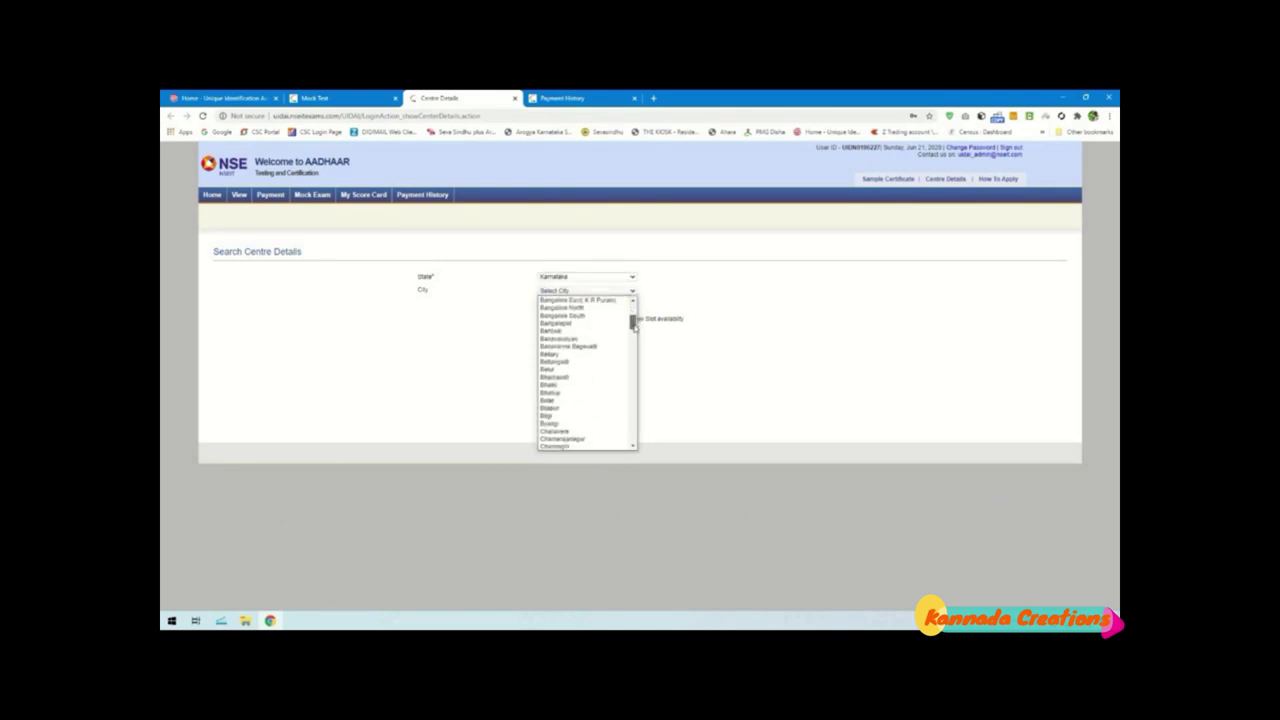
pyautogui.scroll(-3, 633, 337)
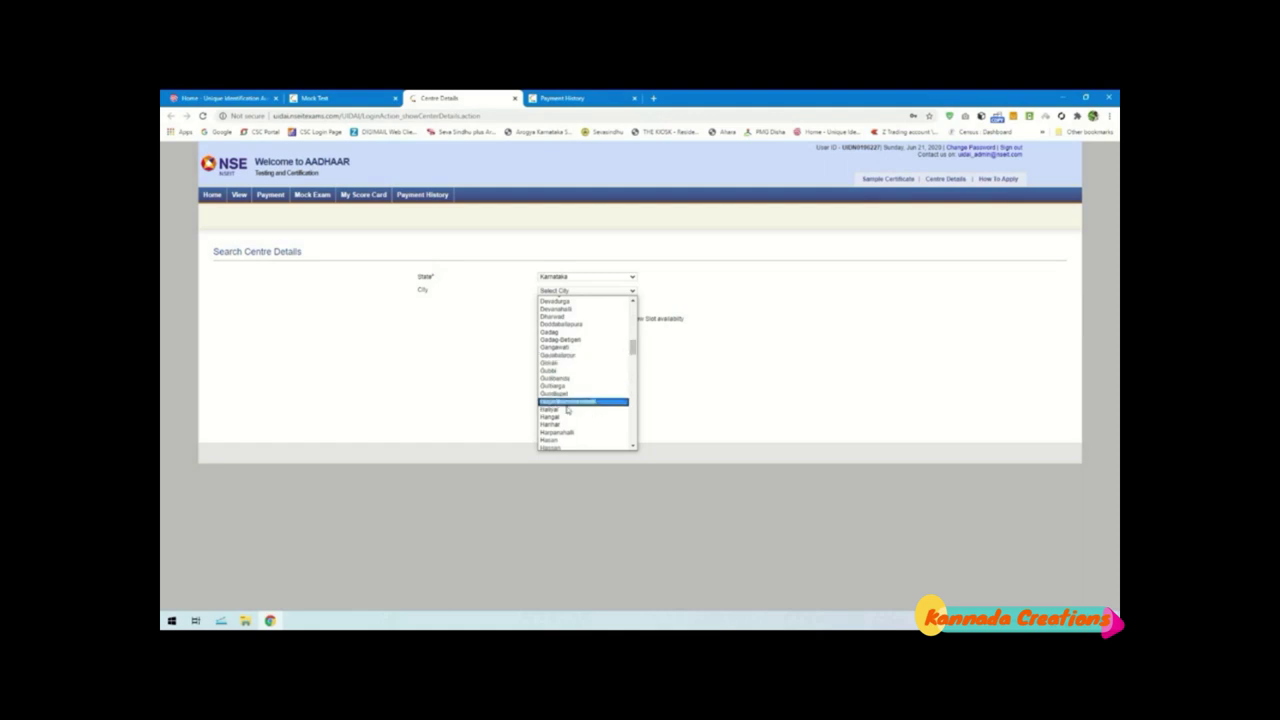
pyautogui.scroll(-3, 566, 410)
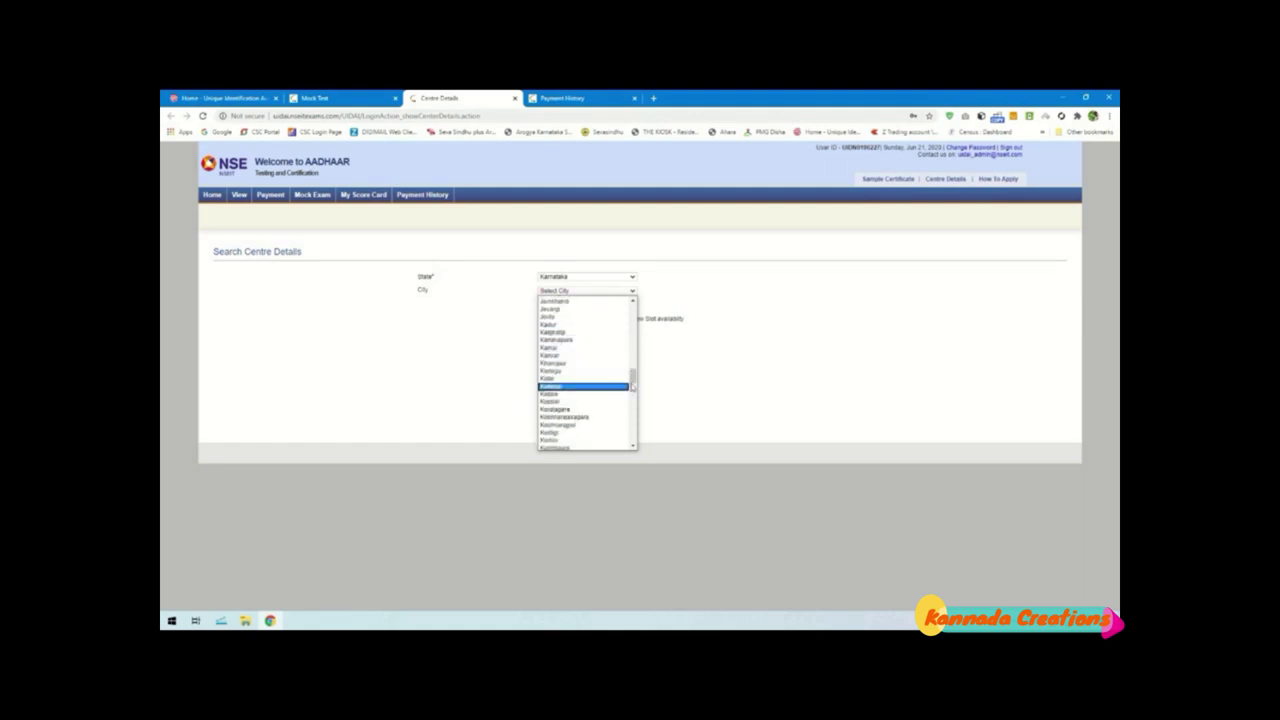
pyautogui.scroll(3, 633, 377)
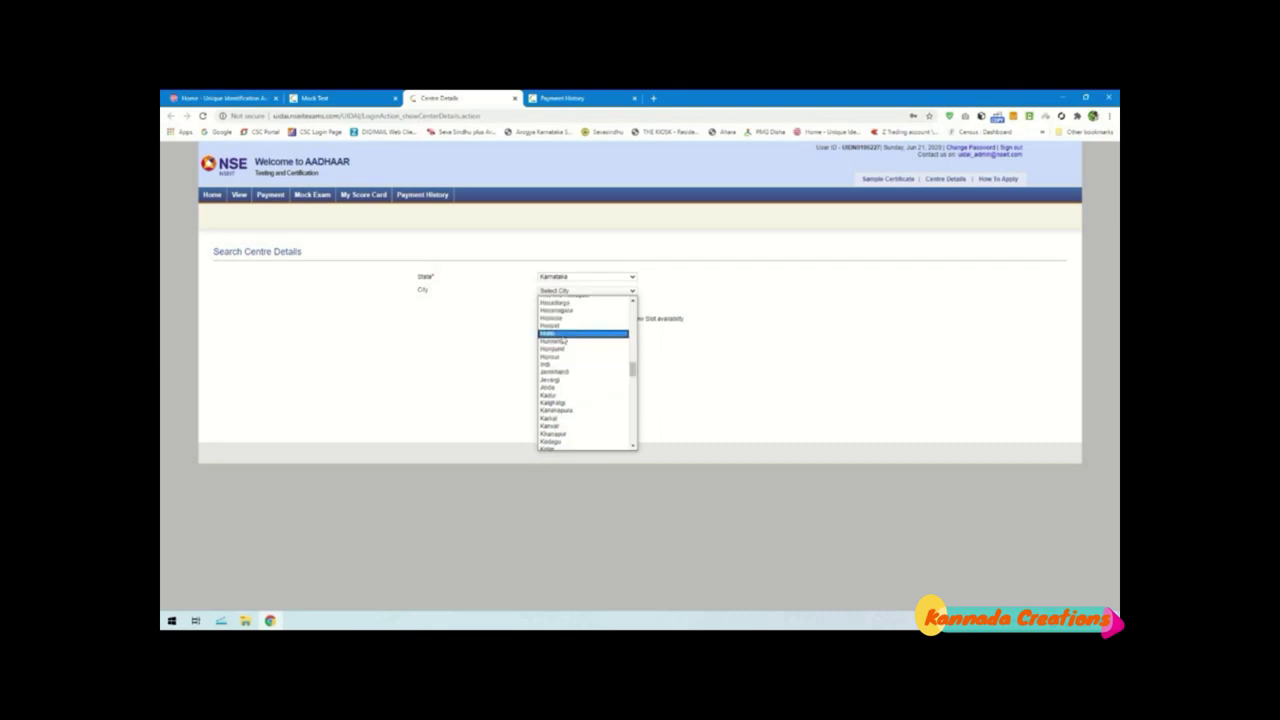
pyautogui.click(564, 331)
pyautogui.click(549, 308)
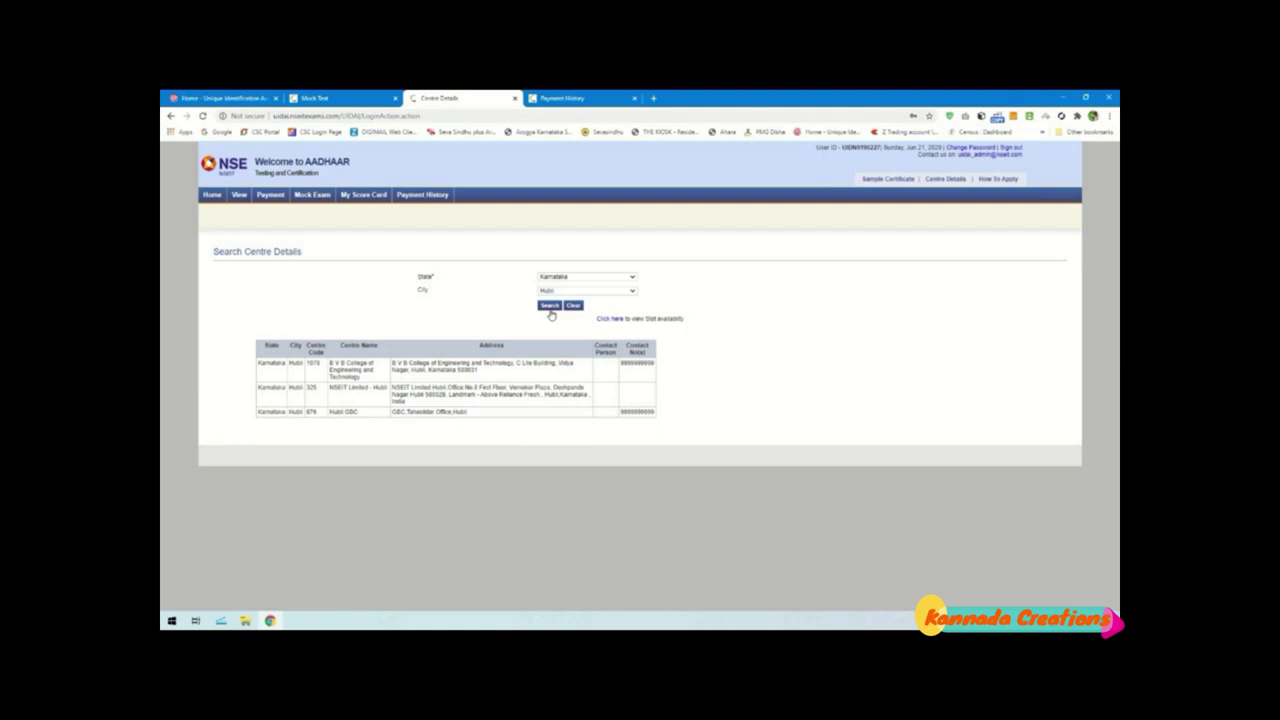
pyautogui.moveTo(432, 405); pyautogui.dragTo(307, 381)
pyautogui.click(619, 316)
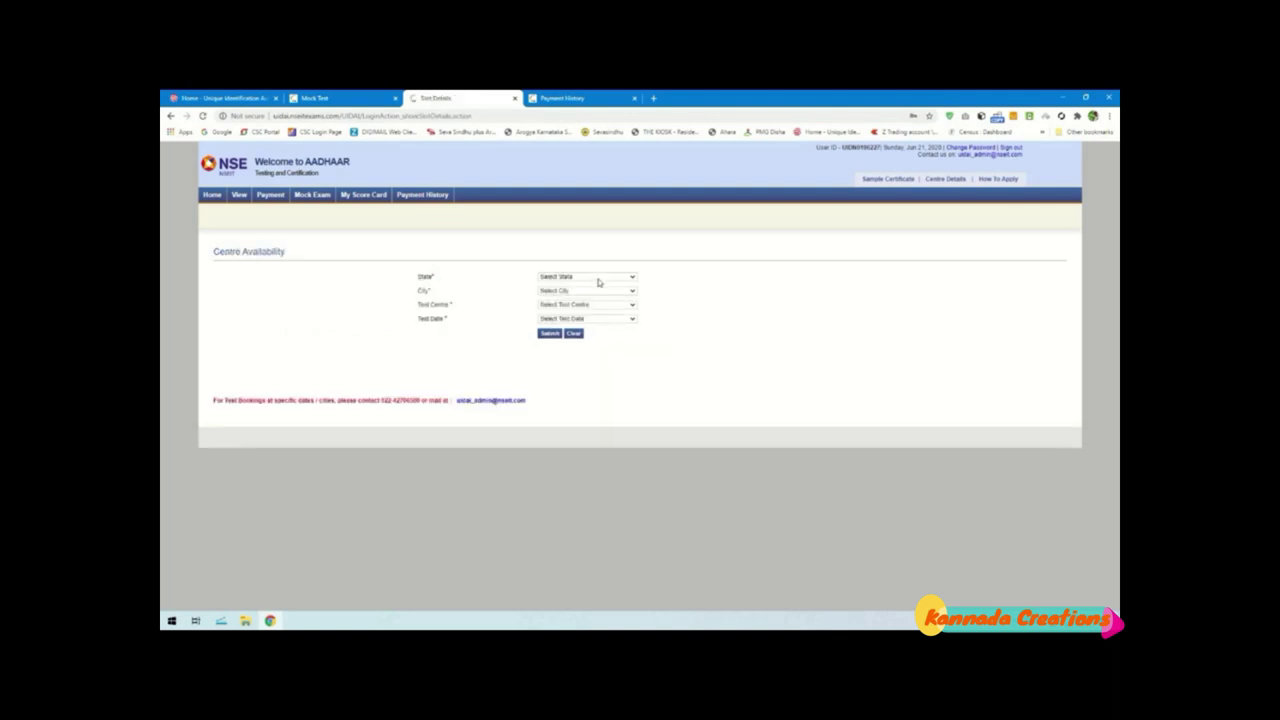
# Set Karnataka and Hubli, trying the NSEIT Limited - Hubli and Hubli OBC test centres
pyautogui.click(598, 278)
pyautogui.press('h')
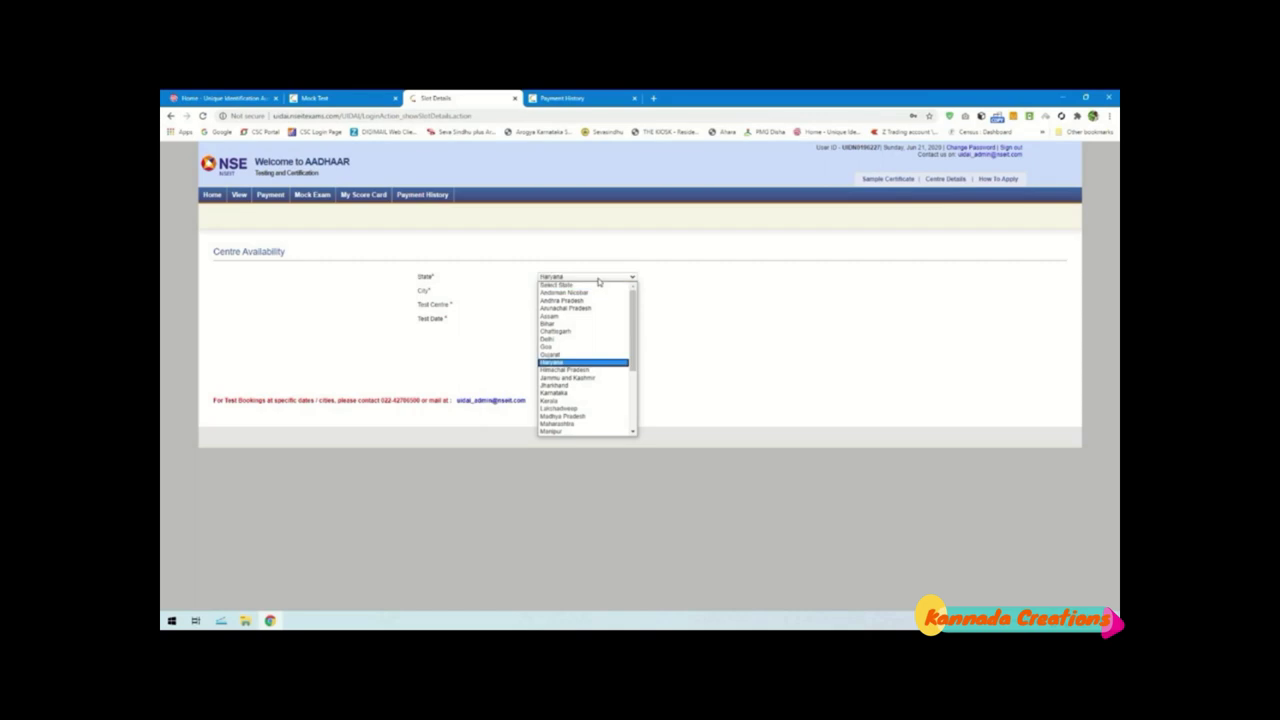
pyautogui.click(585, 392)
pyautogui.click(575, 291)
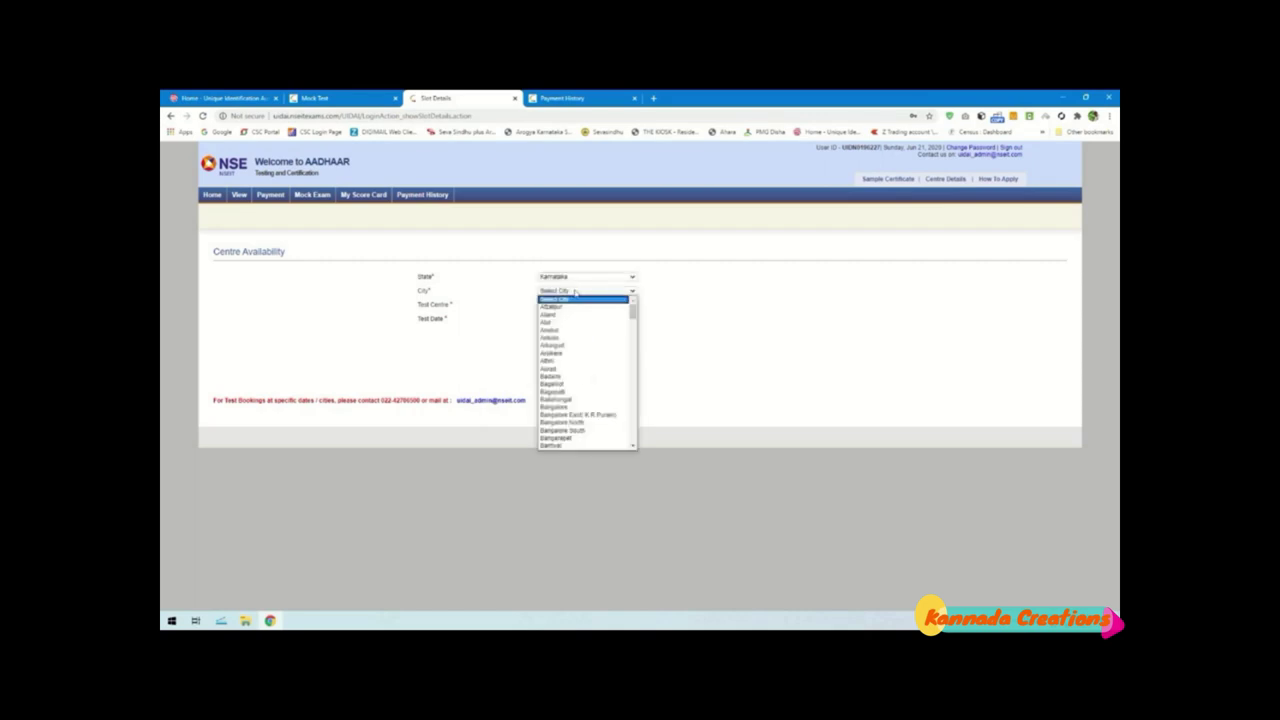
pyautogui.moveTo(632, 310); pyautogui.dragTo(632, 368)
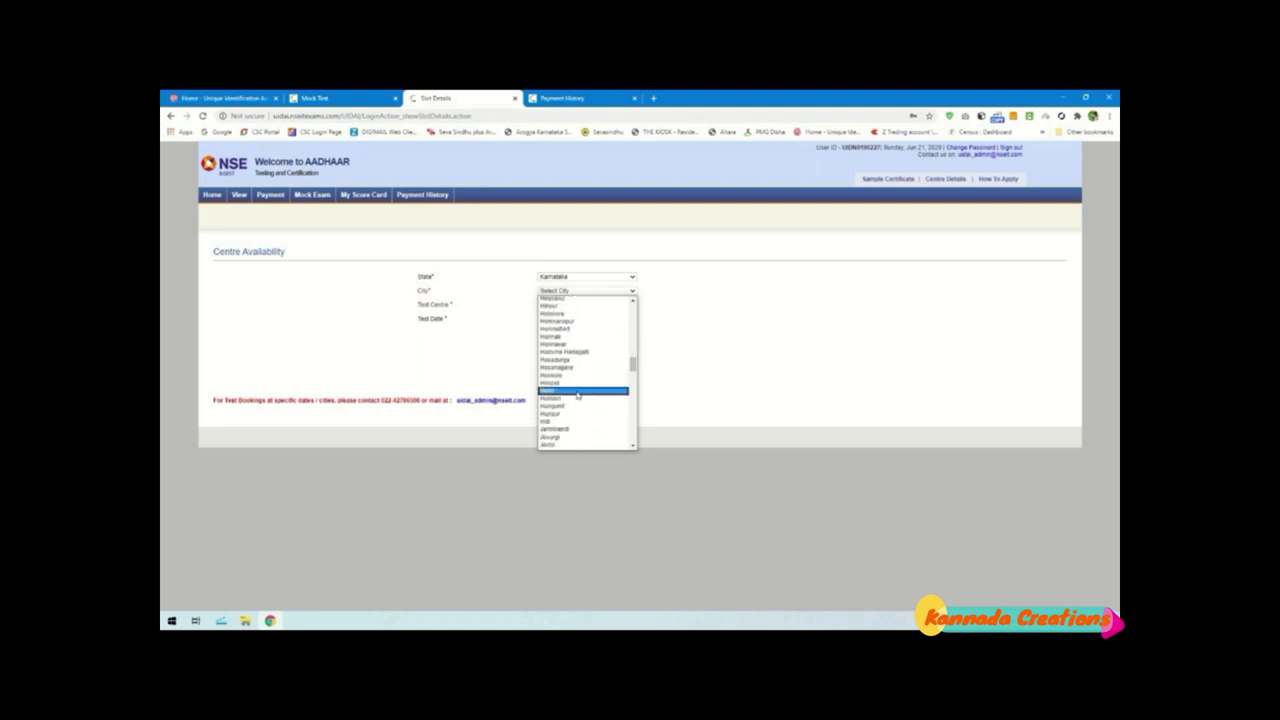
pyautogui.click(577, 391)
pyautogui.click(572, 306)
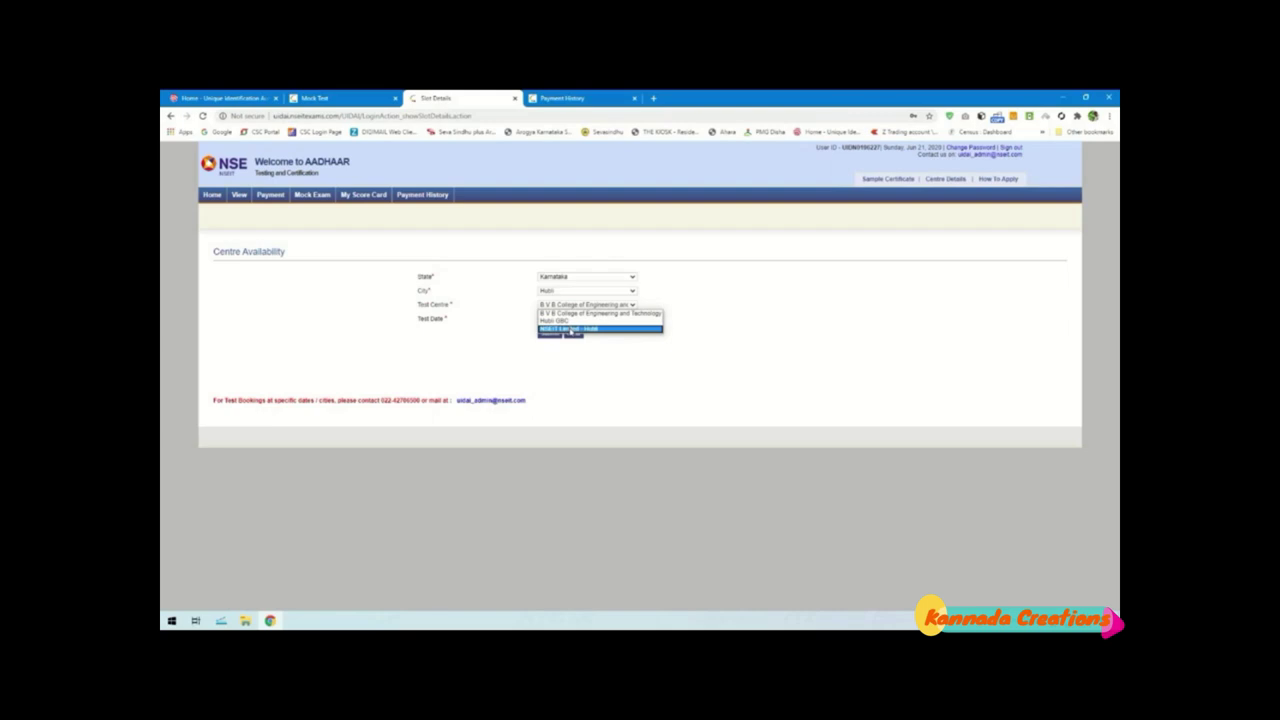
pyautogui.click(572, 330)
pyautogui.click(577, 306)
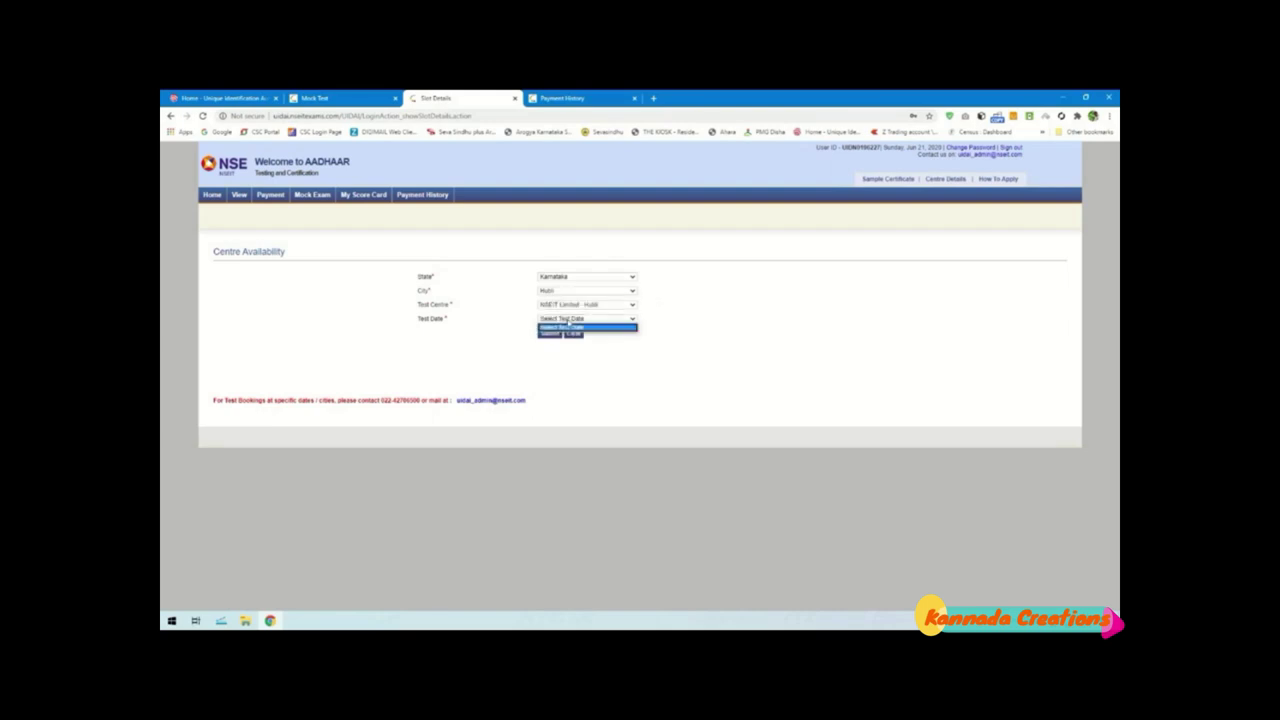
pyautogui.click(570, 320)
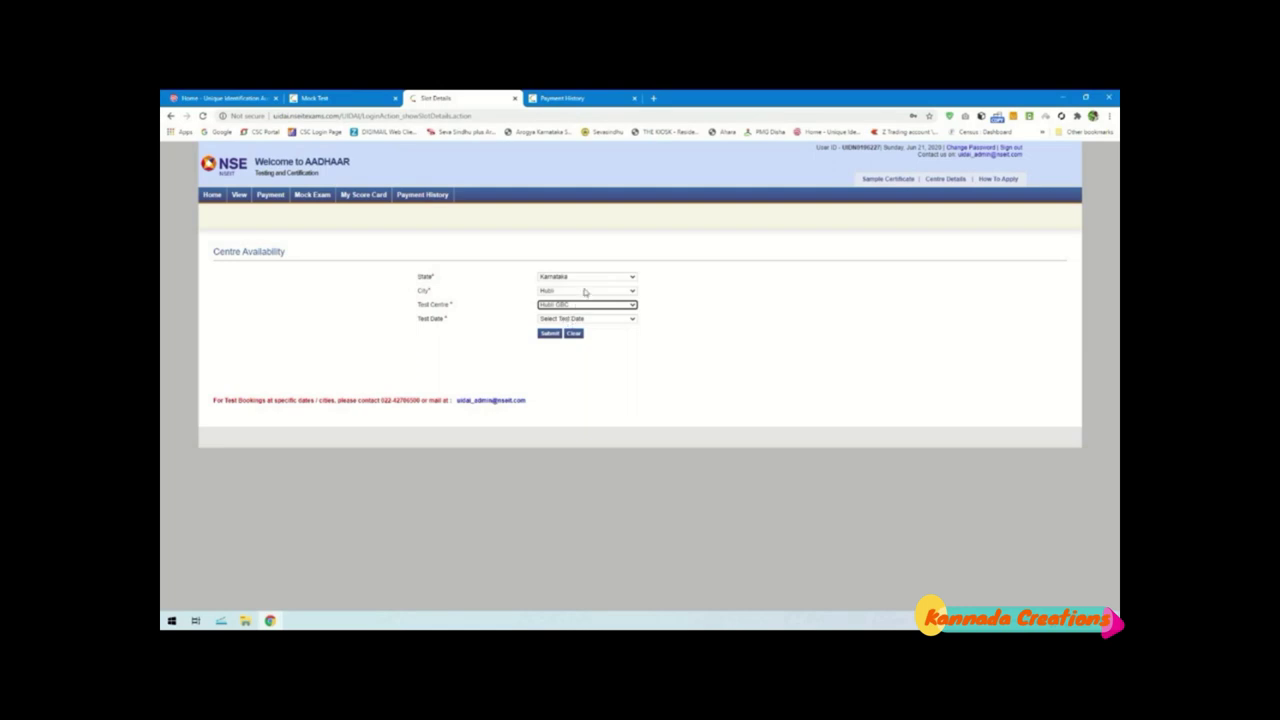
# Check NSEIT Limited - Bangalore's first test date: 12:00-02:00 PM slot, 19 of 20 seats available
pyautogui.click(586, 291)
pyautogui.press('b')
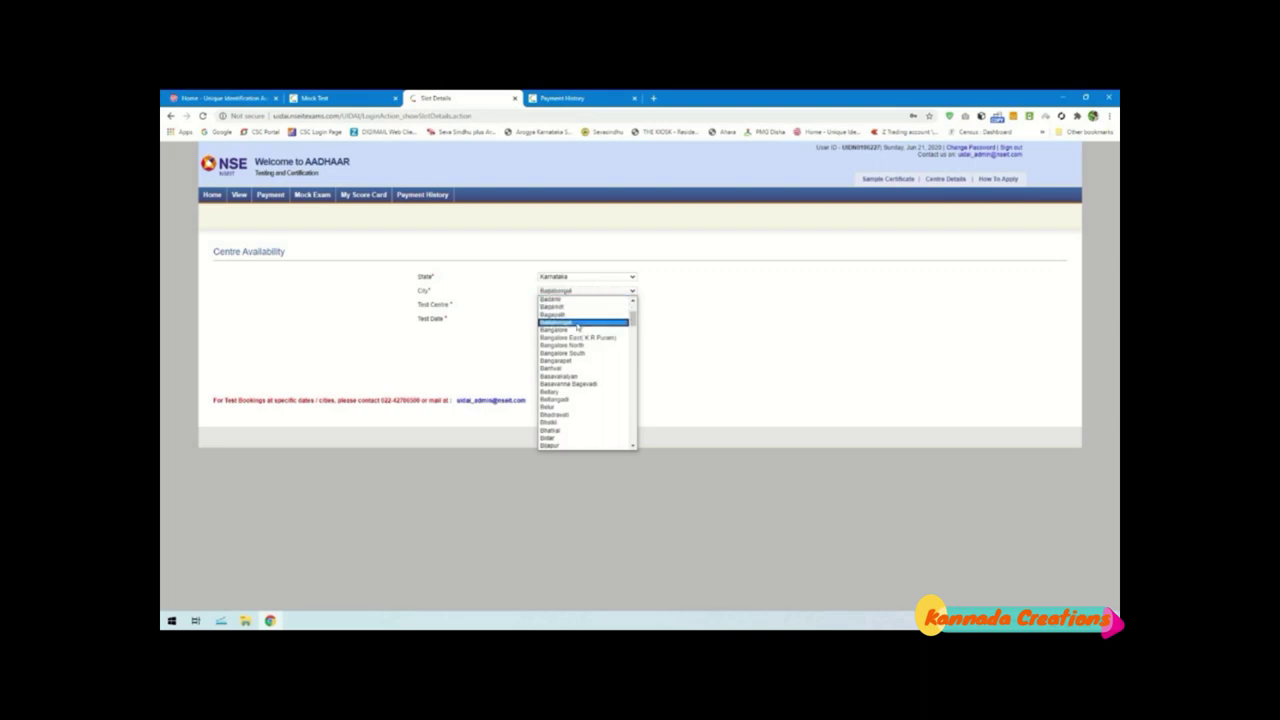
pyautogui.click(577, 330)
pyautogui.click(578, 305)
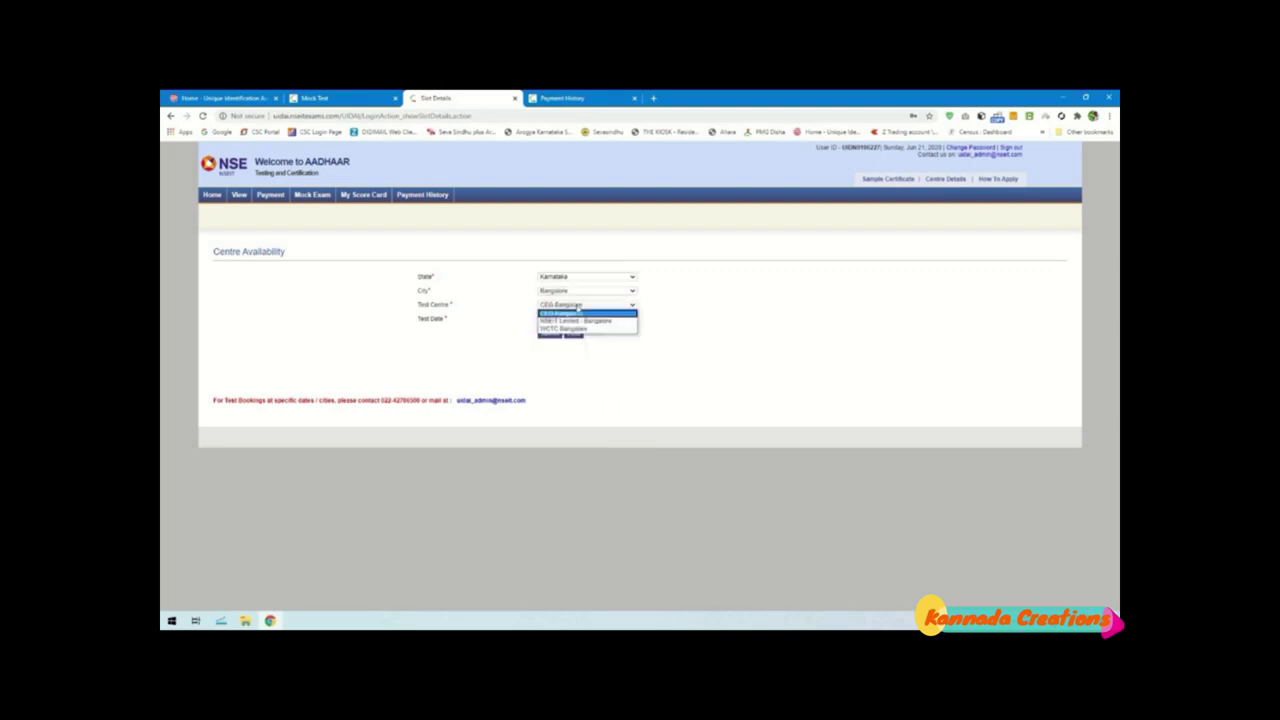
pyautogui.click(577, 320)
pyautogui.click(570, 318)
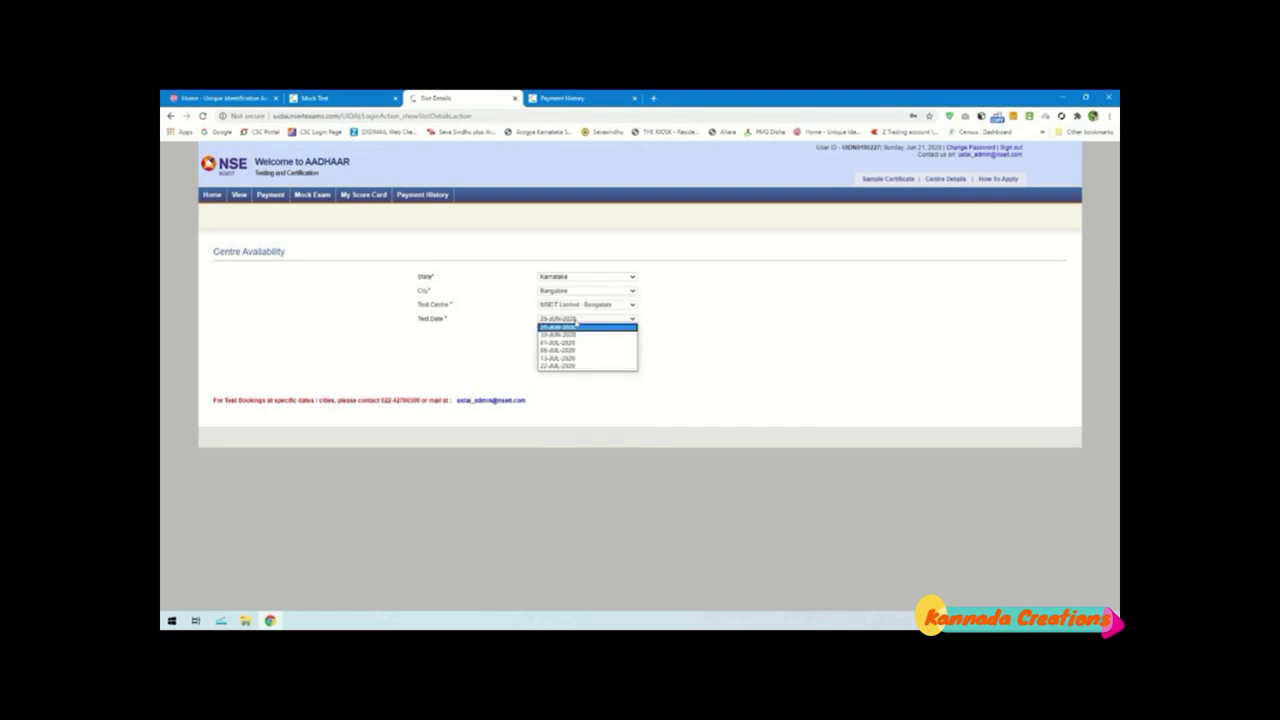
pyautogui.click(571, 337)
pyautogui.click(549, 334)
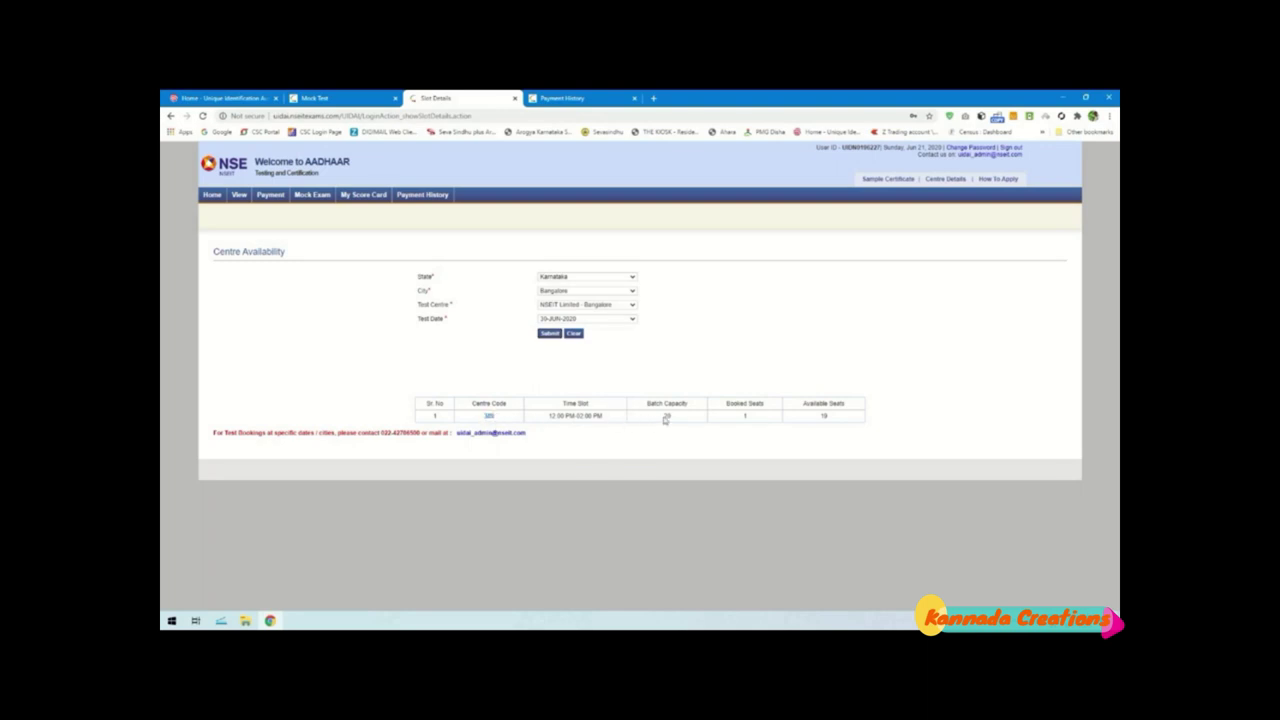
pyautogui.doubleClick(745, 415)
# View the submitted application's personal details, then return to the portal home page
pyautogui.click(238, 195)
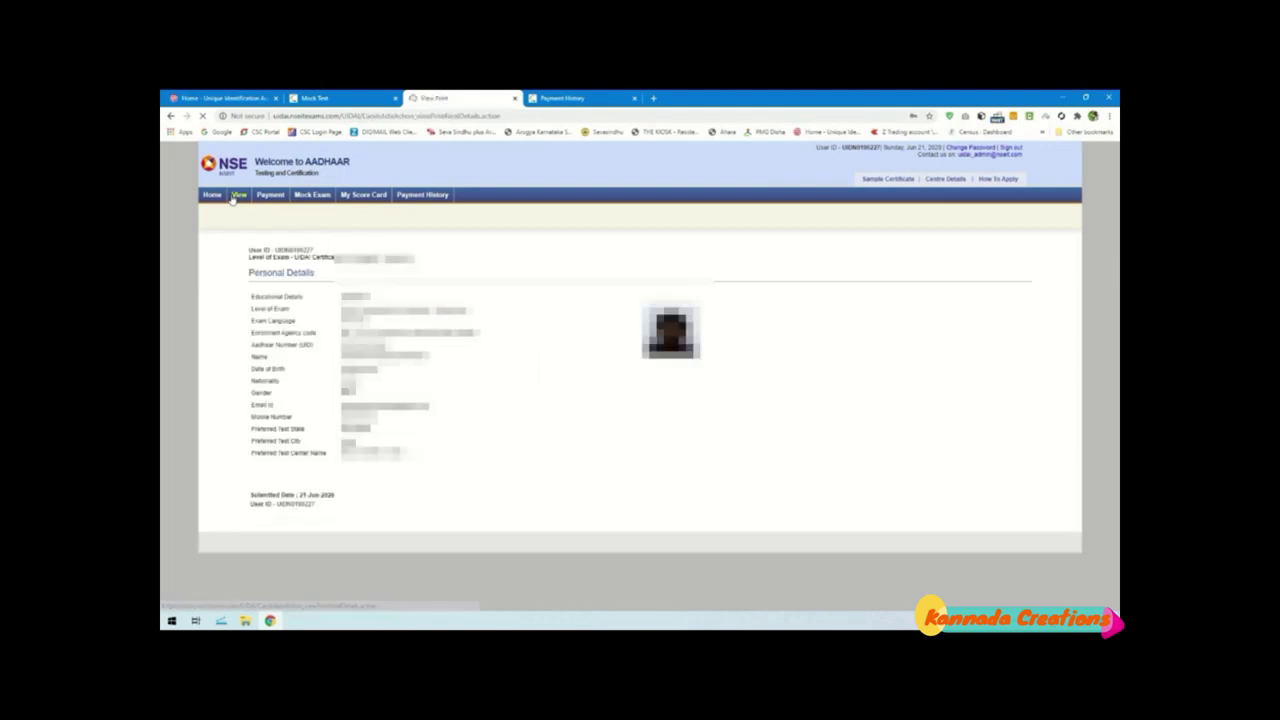
pyautogui.click(212, 196)
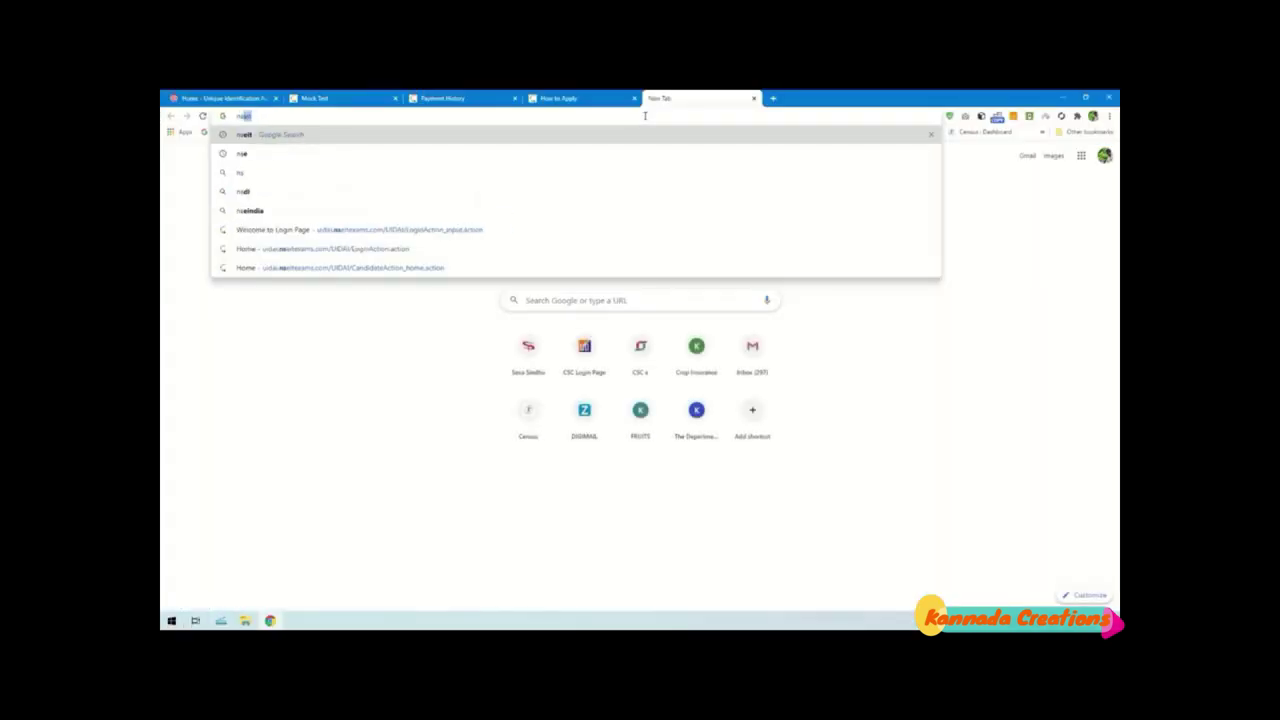
# Search nseit, open the Uidai Supervisor Exam Registration page, and open its question bank link in a new tab
pyautogui.press('Return')
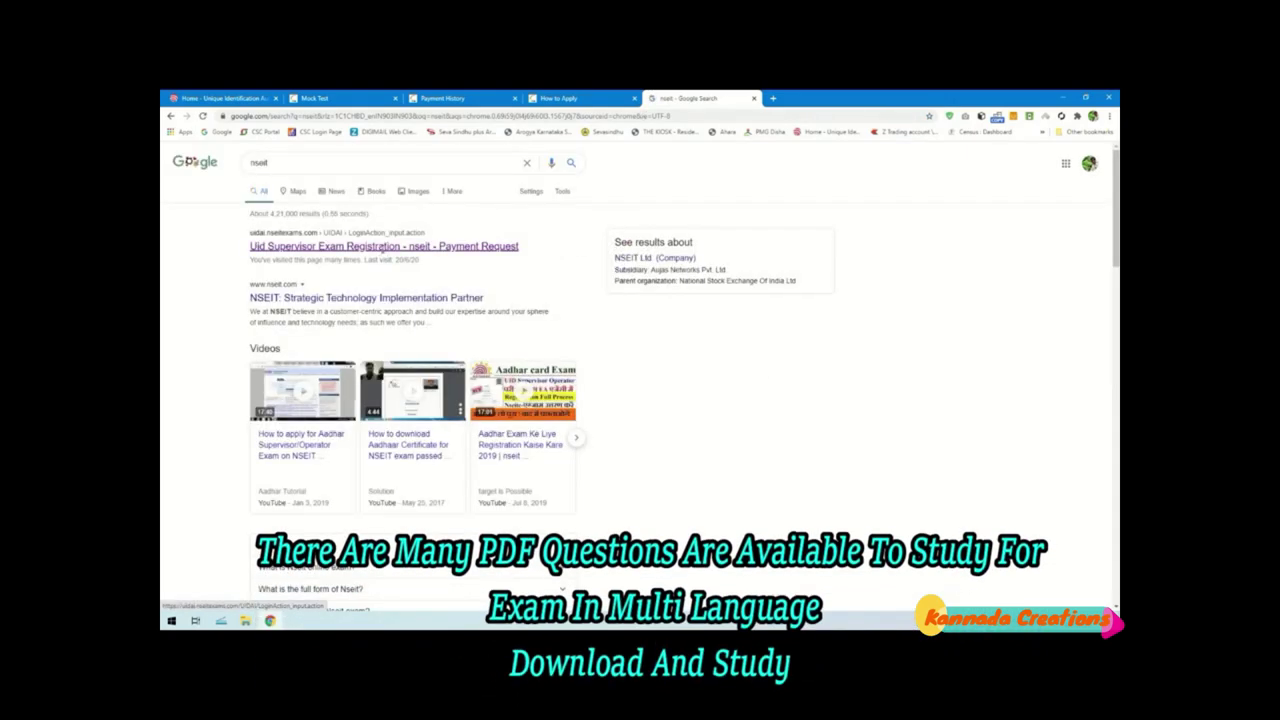
pyautogui.click(384, 246)
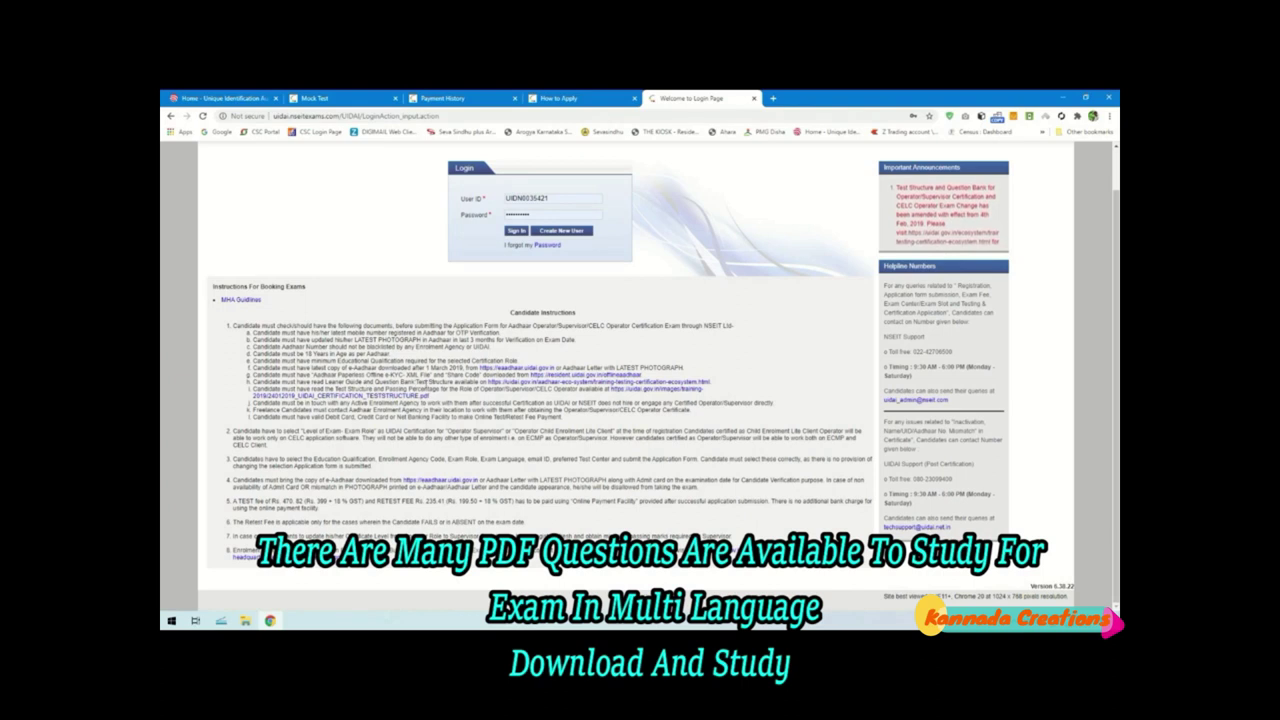
pyautogui.moveTo(436, 382); pyautogui.dragTo(513, 390)
pyautogui.rightClick(547, 383)
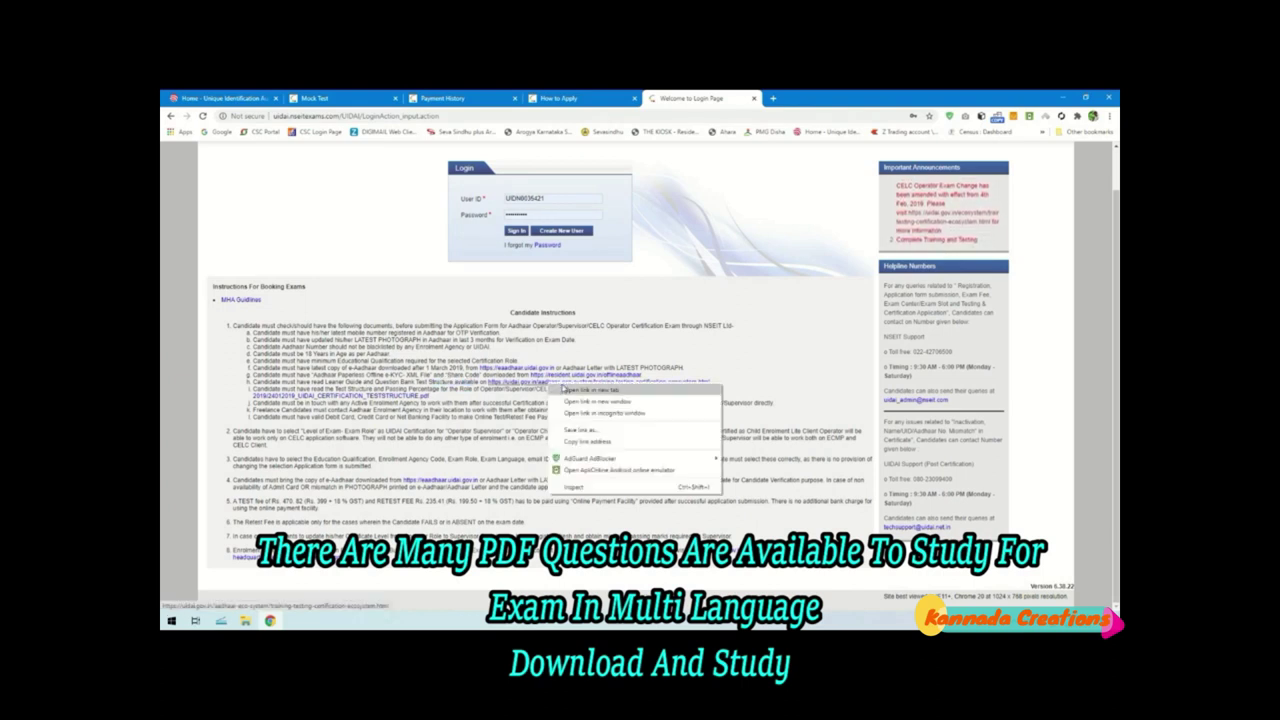
pyautogui.click(565, 391)
pyautogui.click(838, 97)
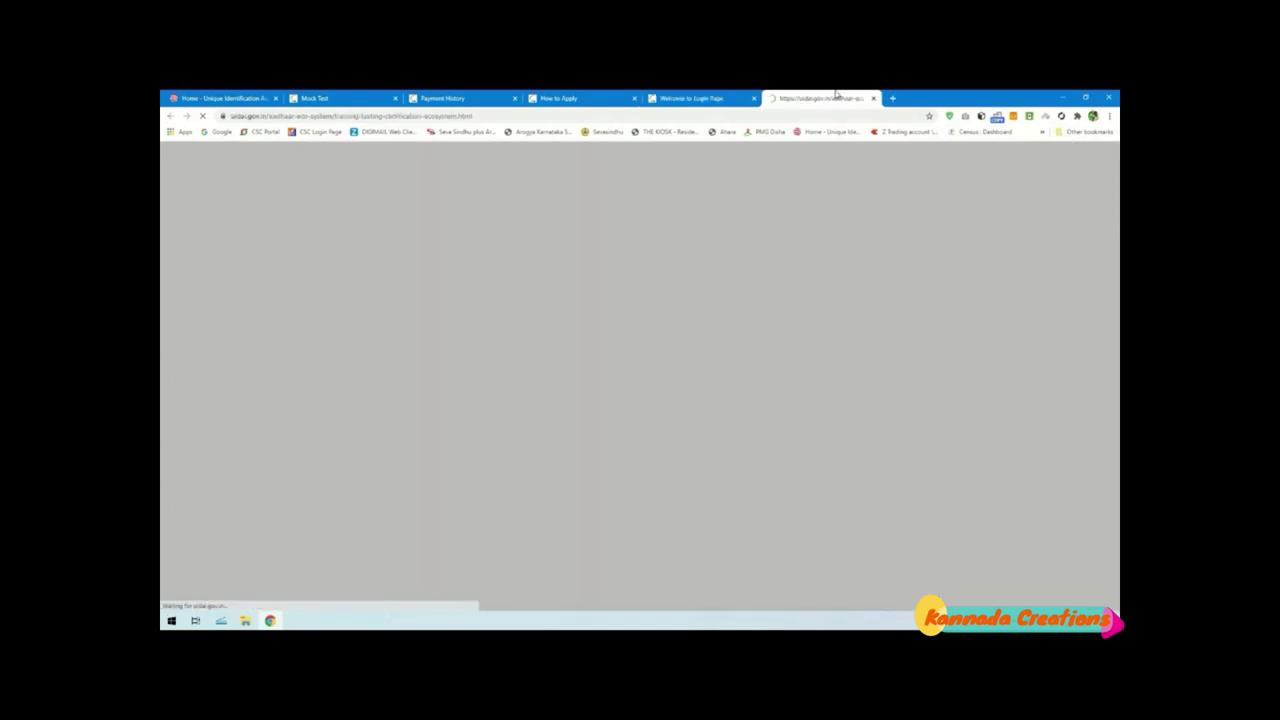
# Review the table of eight learner's guides and question banks, then close the training tab
pyautogui.scroll(-15, 768, 320)
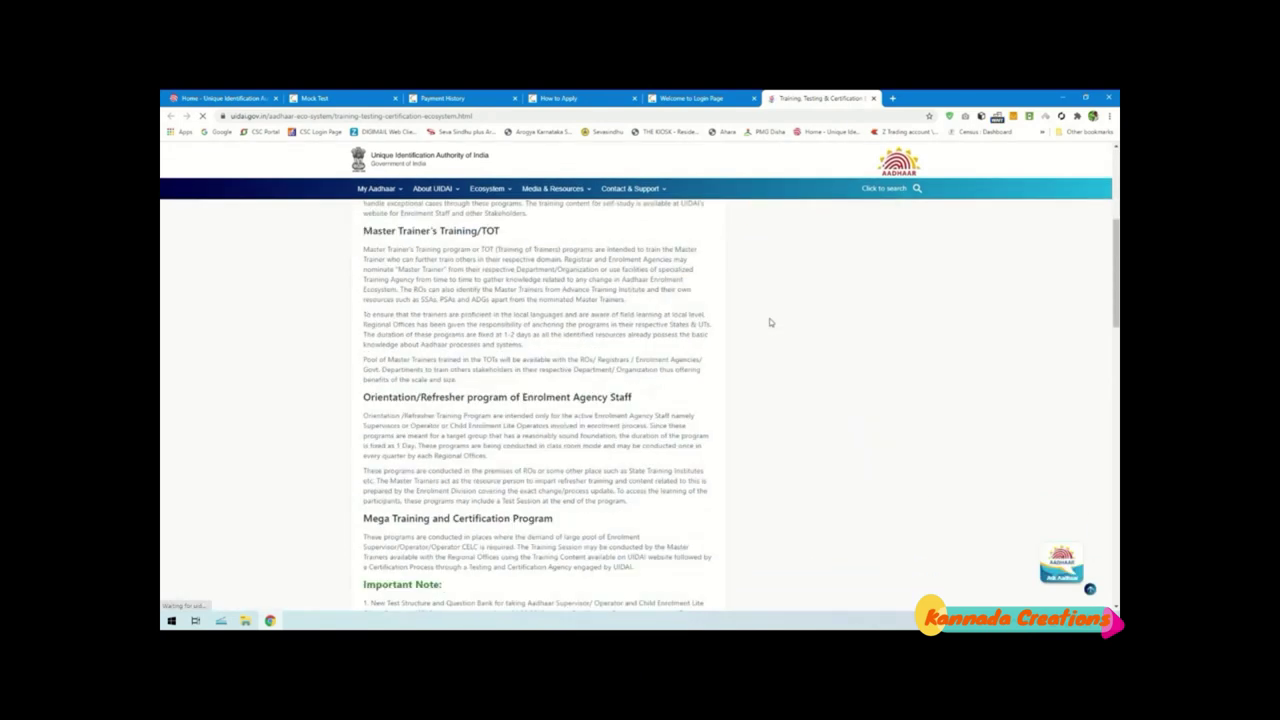
pyautogui.scroll(-1, 770, 322)
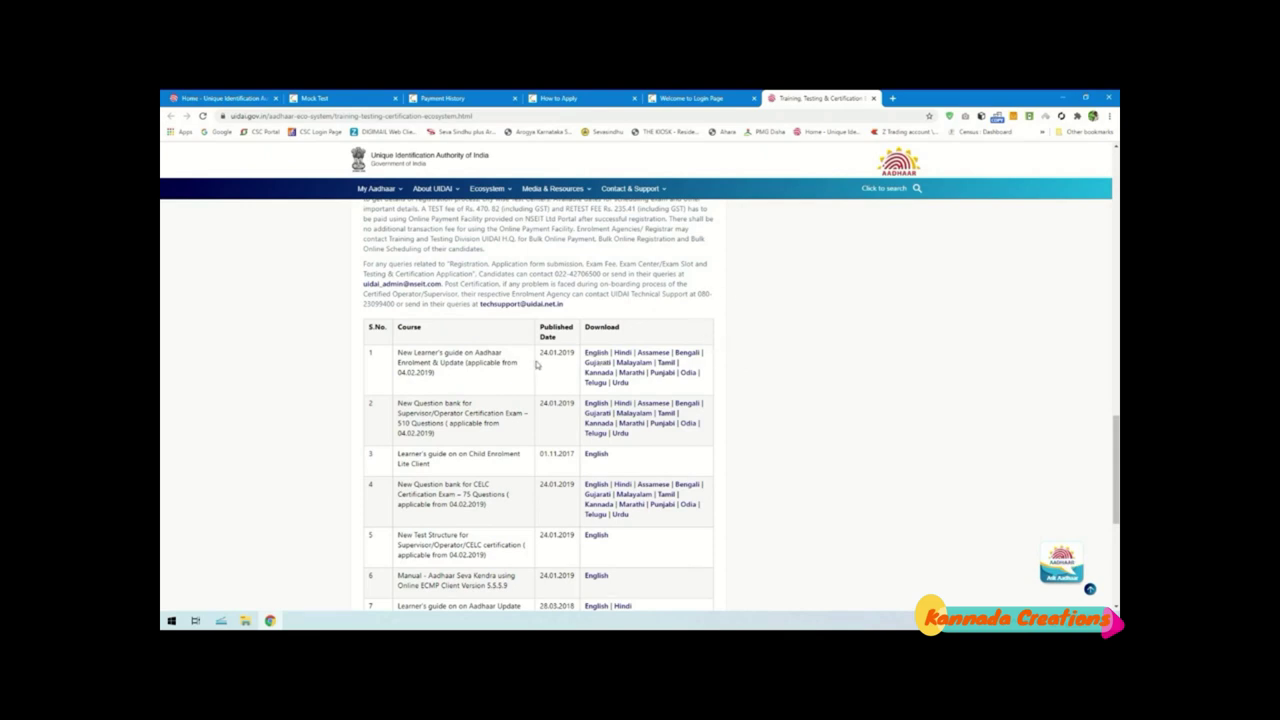
pyautogui.scroll(-1, 540, 360)
pyautogui.moveTo(590, 297); pyautogui.dragTo(777, 549)
pyautogui.click(749, 571)
pyautogui.moveTo(468, 487); pyautogui.dragTo(480, 200)
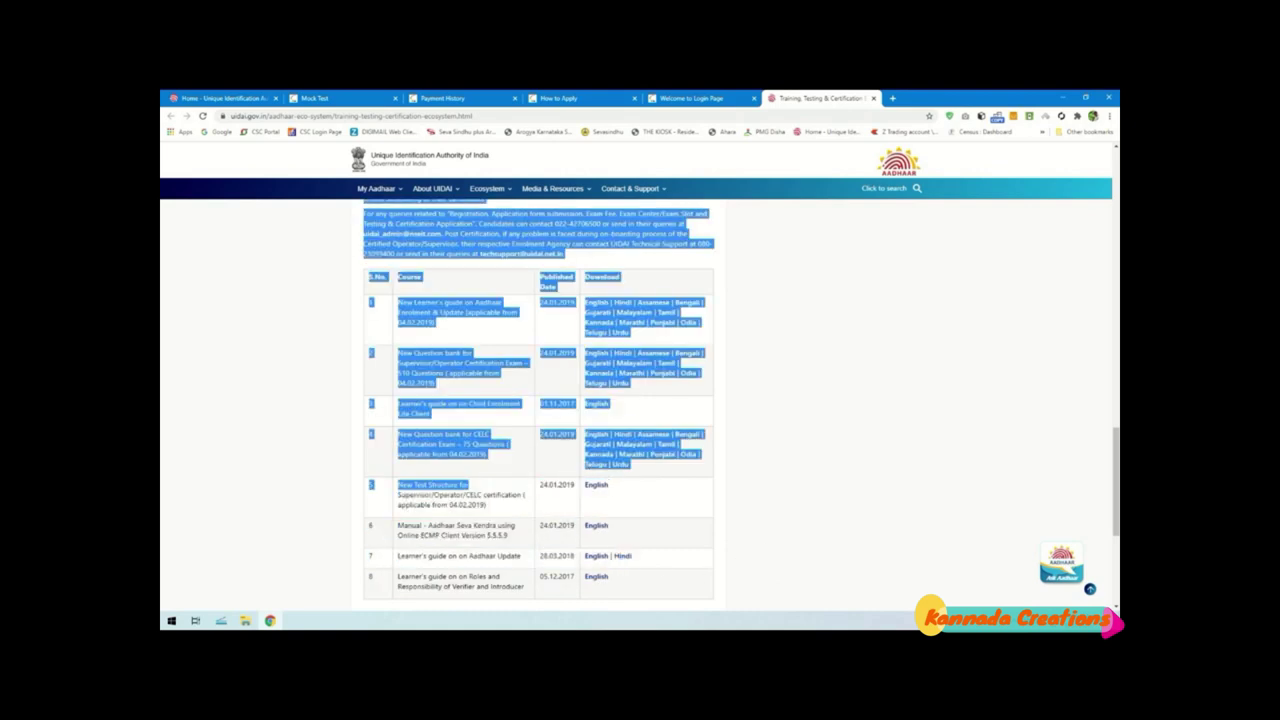
pyautogui.moveTo(700, 592); pyautogui.dragTo(368, 268)
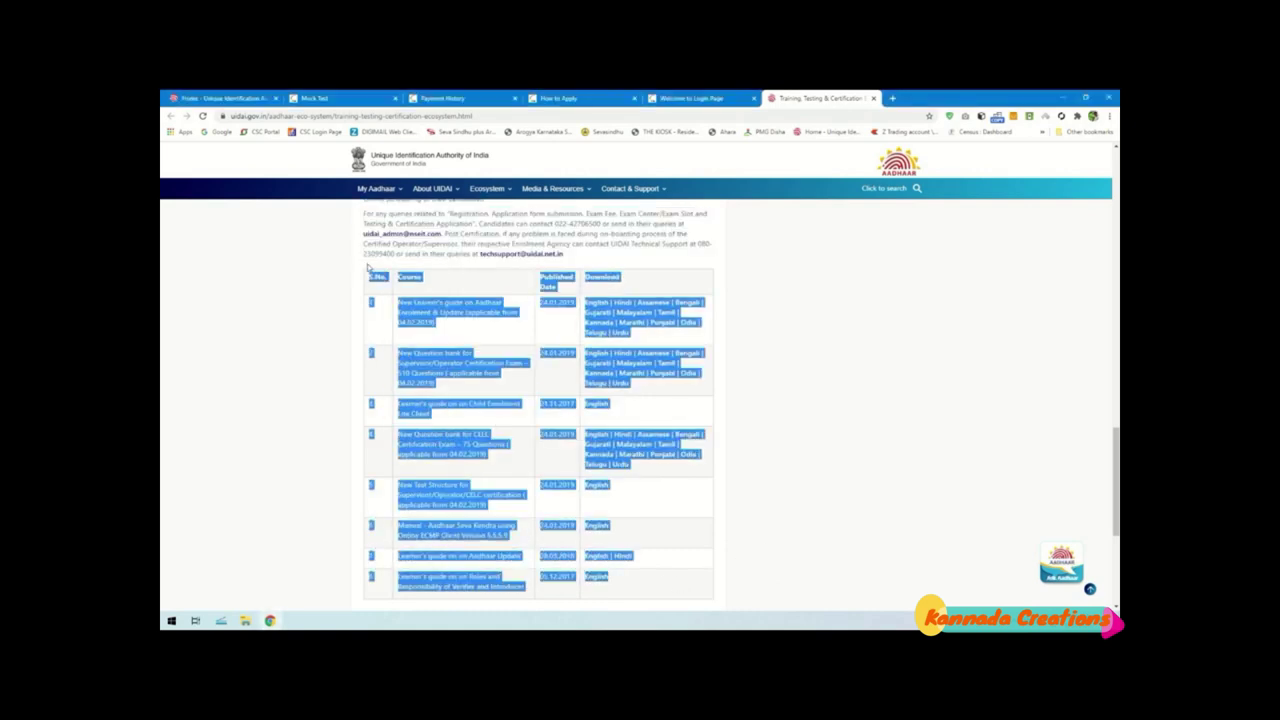
pyautogui.click(723, 289)
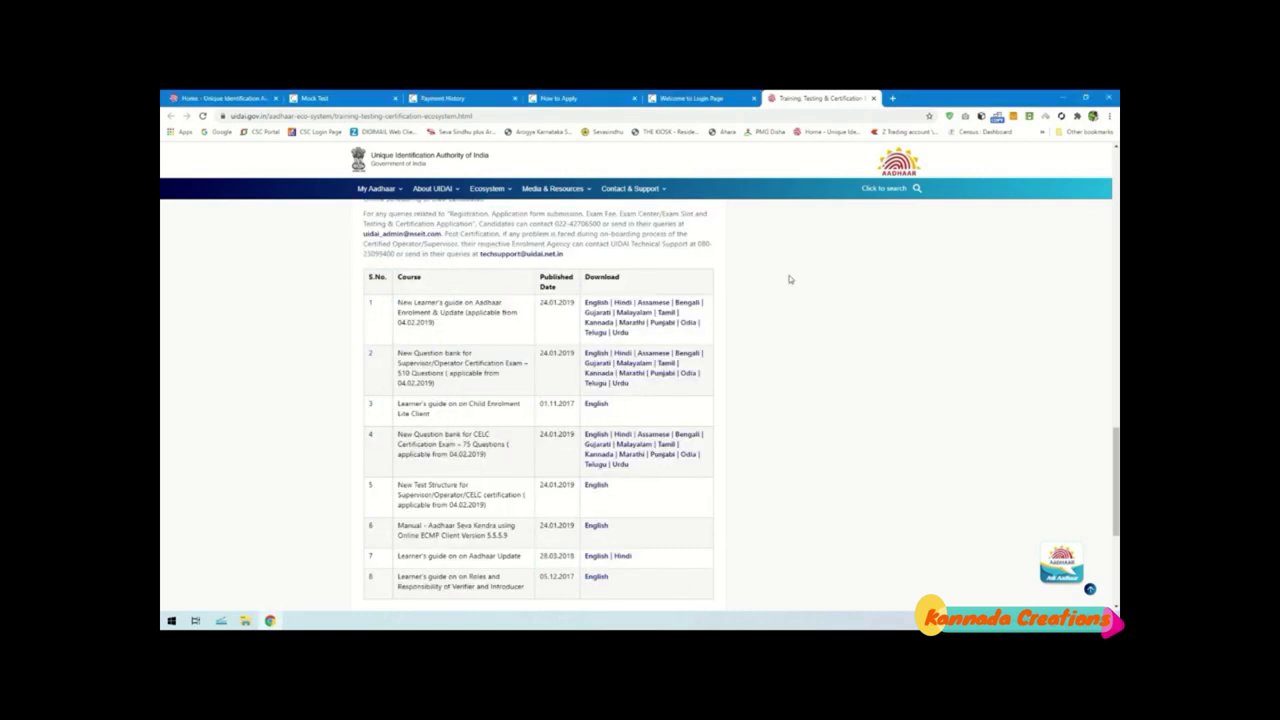
pyautogui.scroll(-1, 822, 410)
pyautogui.scroll(1, 822, 409)
pyautogui.click(872, 99)
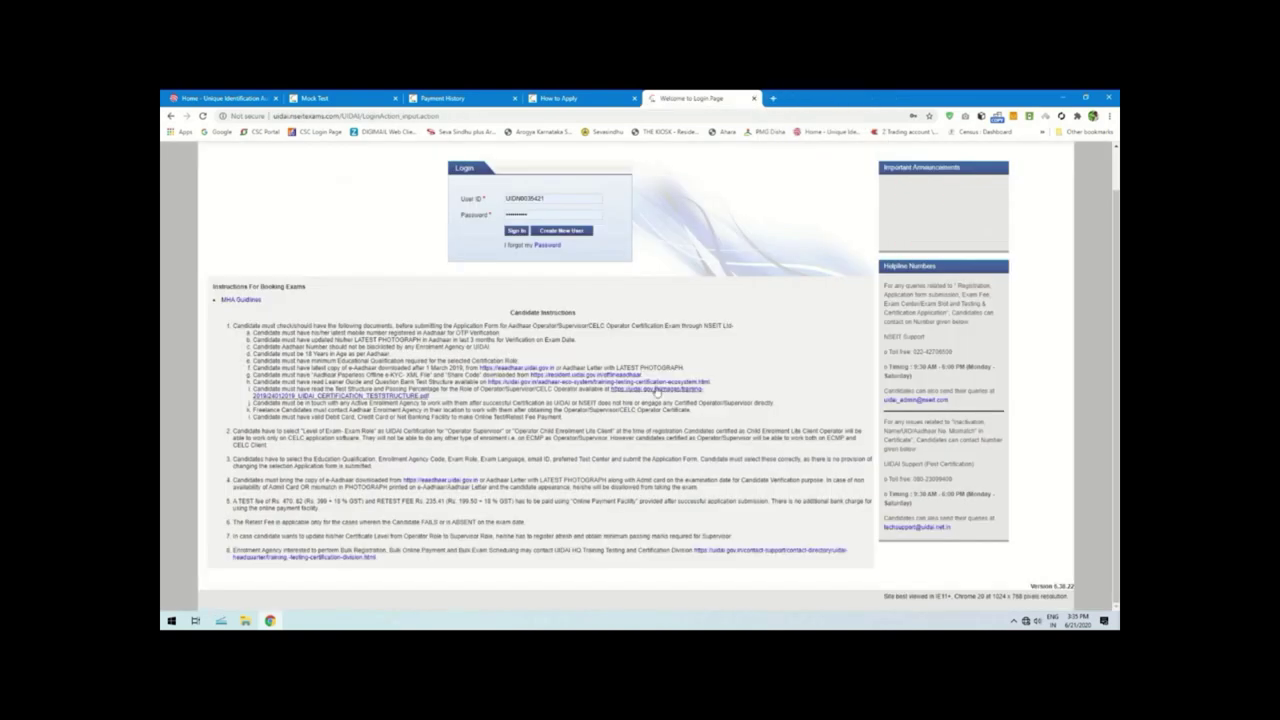